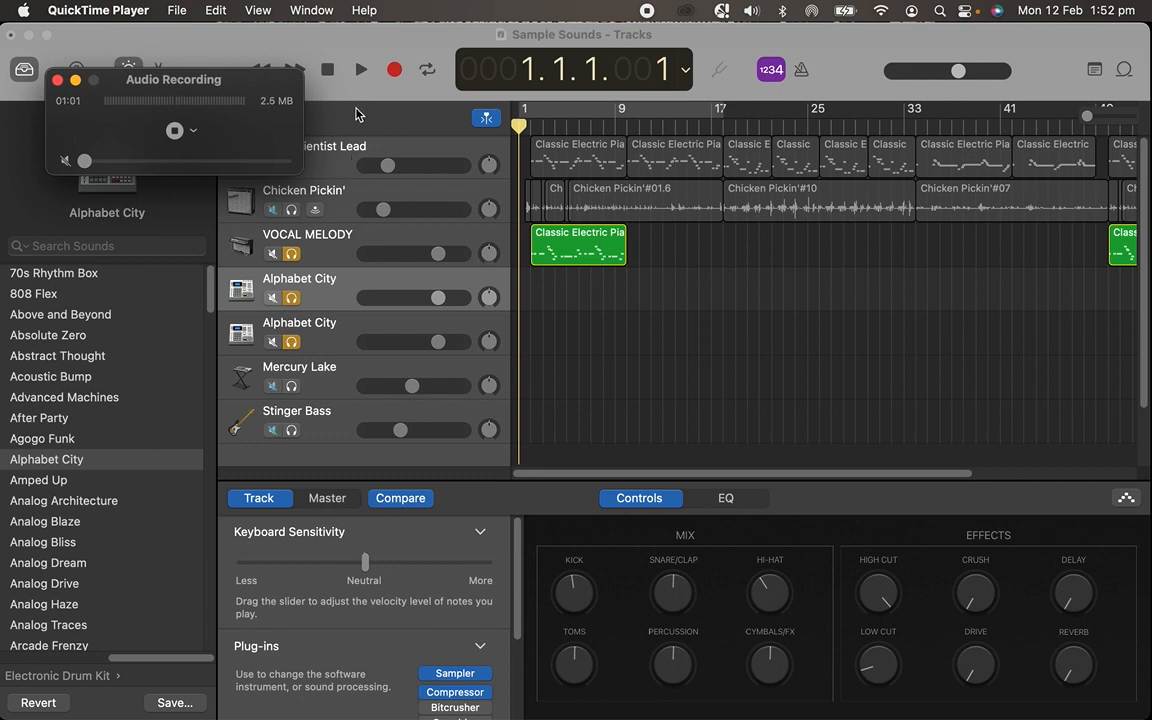
Switch to GarageBand and select the VOCAL MELODY track to show its sounds in the library.
click(361, 42)
click(338, 240)
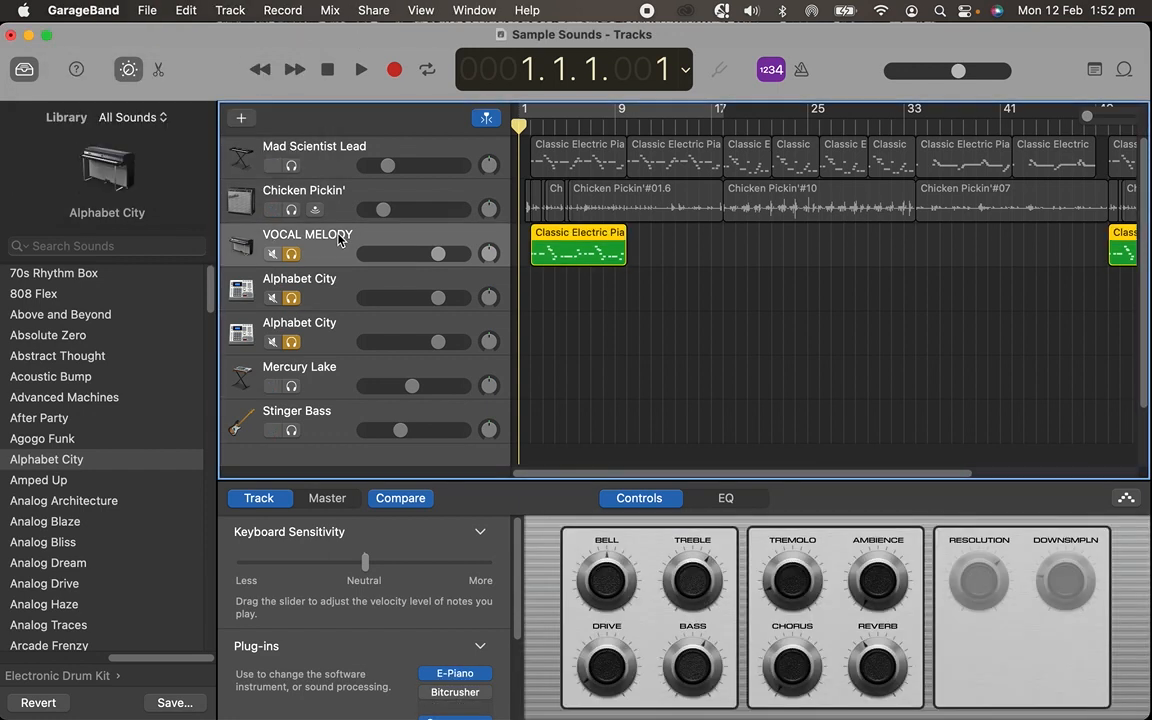
scroll(266, 405, down, 3)
scroll(430, 365, up, 3)
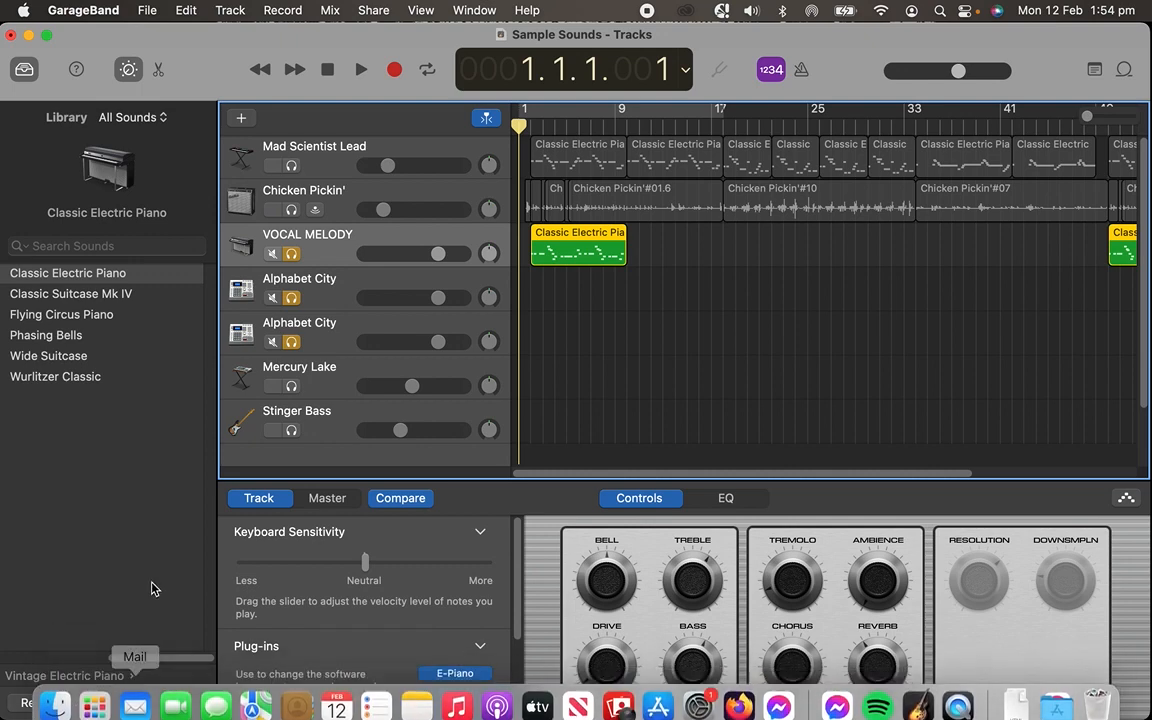
drag(135, 657, 160, 665)
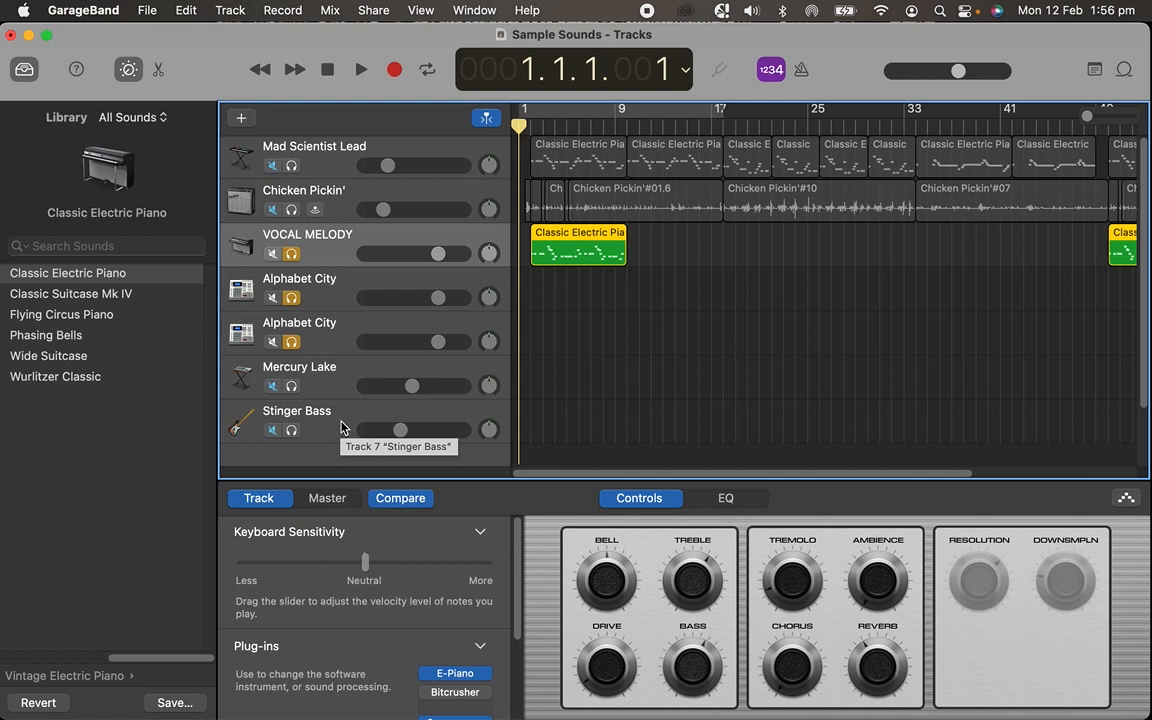
Reveal the VOCAL MELODY track's plug-in list and return the sound library to its top-level instrument categories.
scroll(341, 420, down, 3)
scroll(314, 553, down, 2)
scroll(300, 580, up, 2)
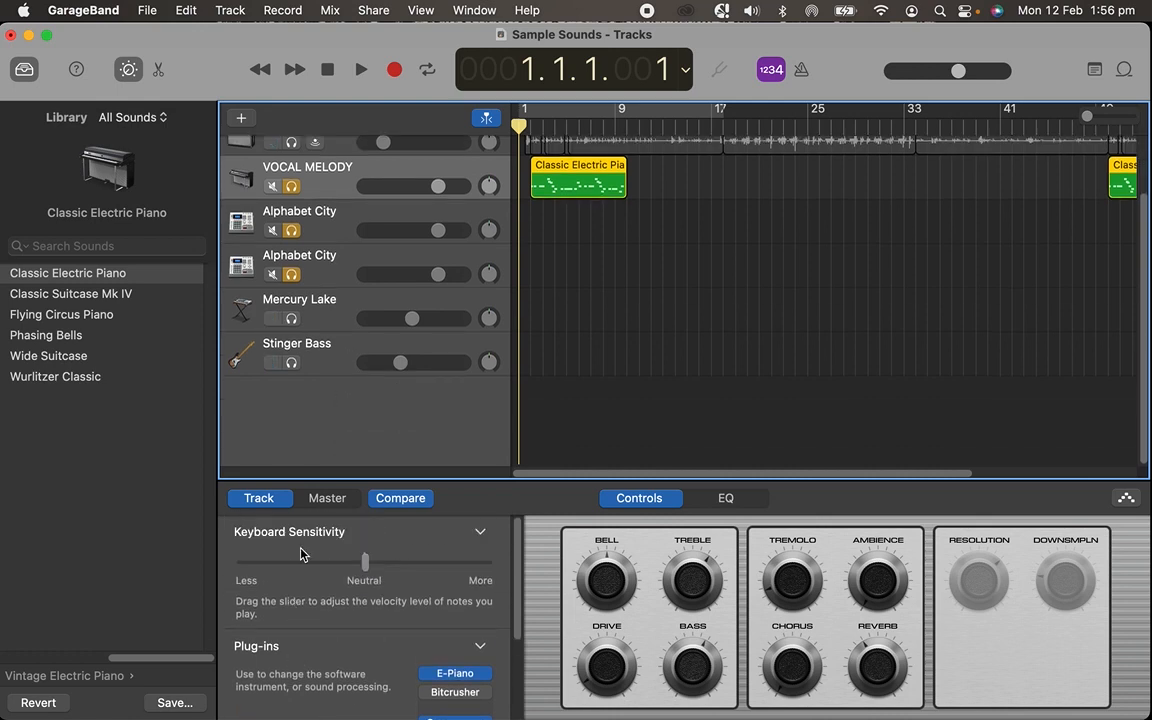
scroll(310, 560, down, 5)
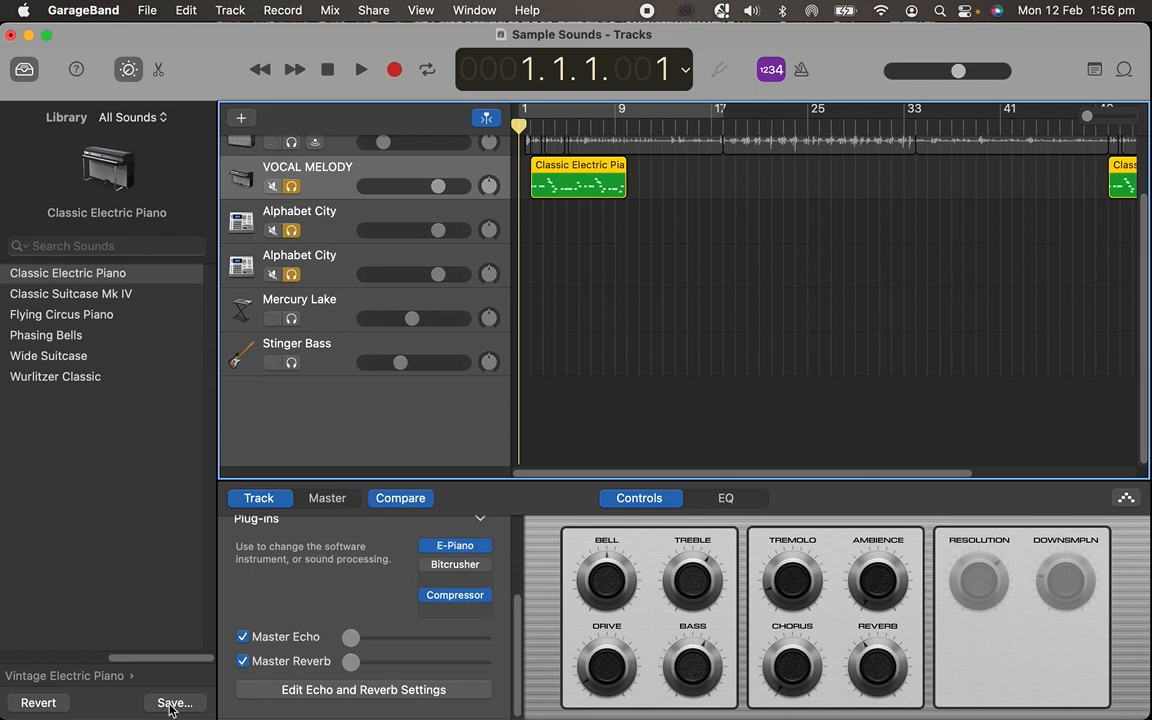
click(125, 675)
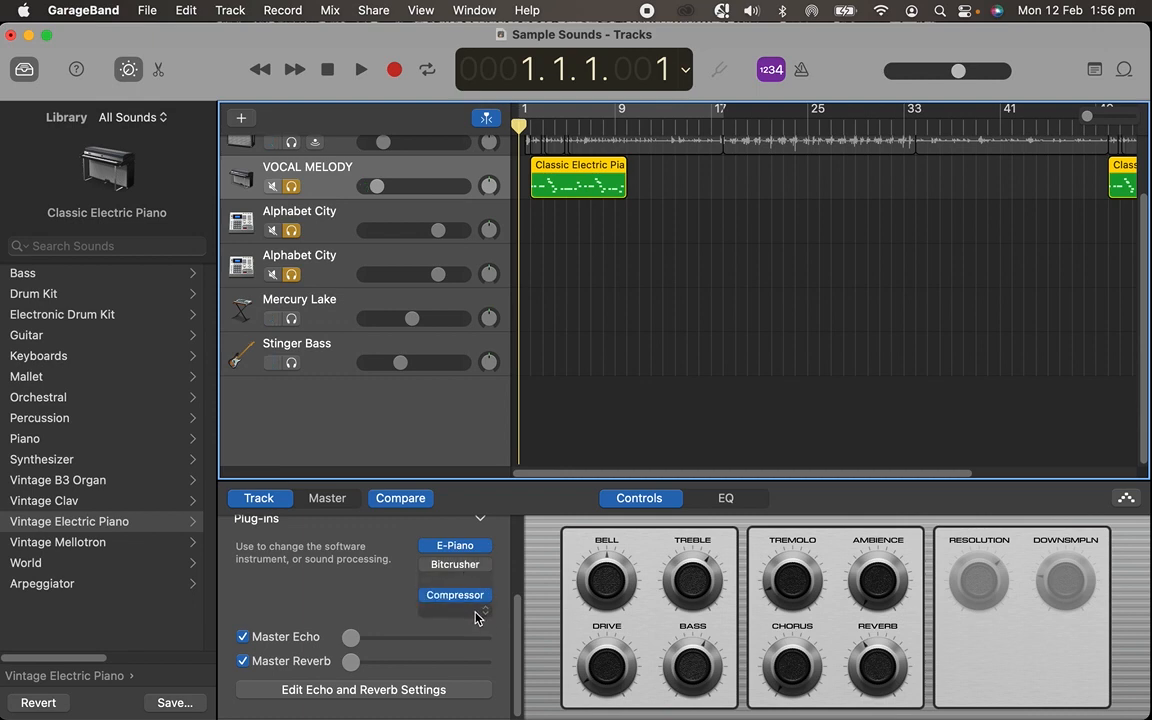
Enable the Bitcrusher plug-in on VOCAL MELODY and raise the track's volume to slightly below the middle of its range.
click(428, 565)
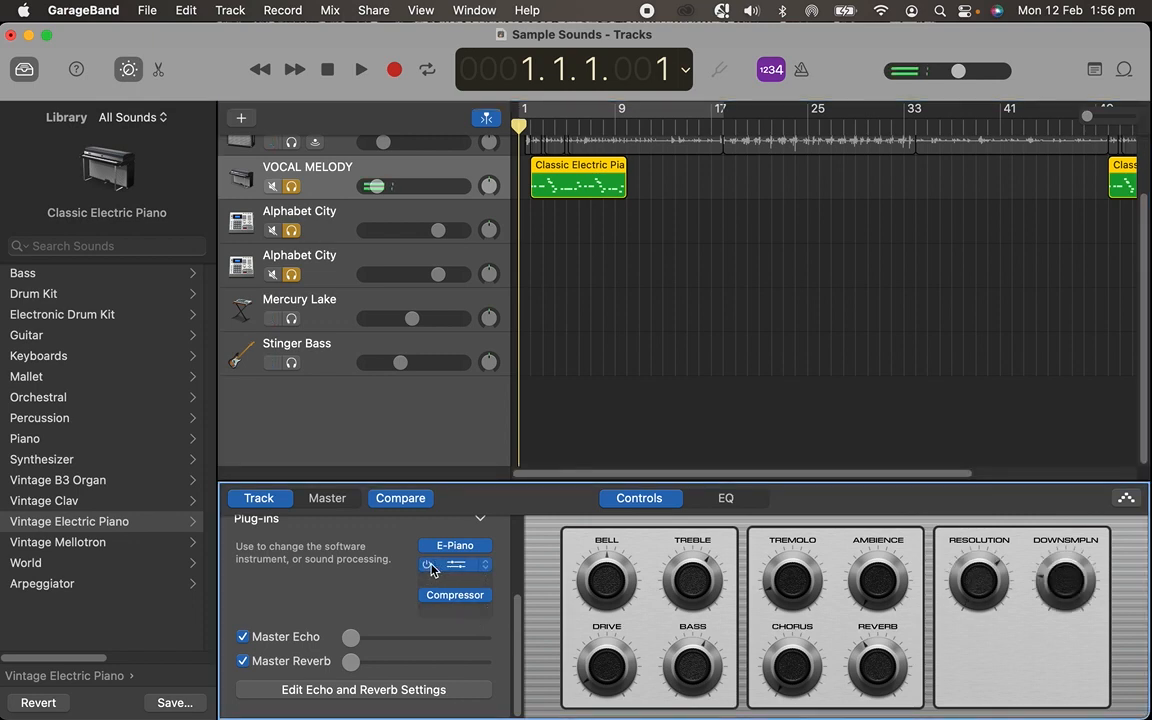
scroll(527, 345, up, 3)
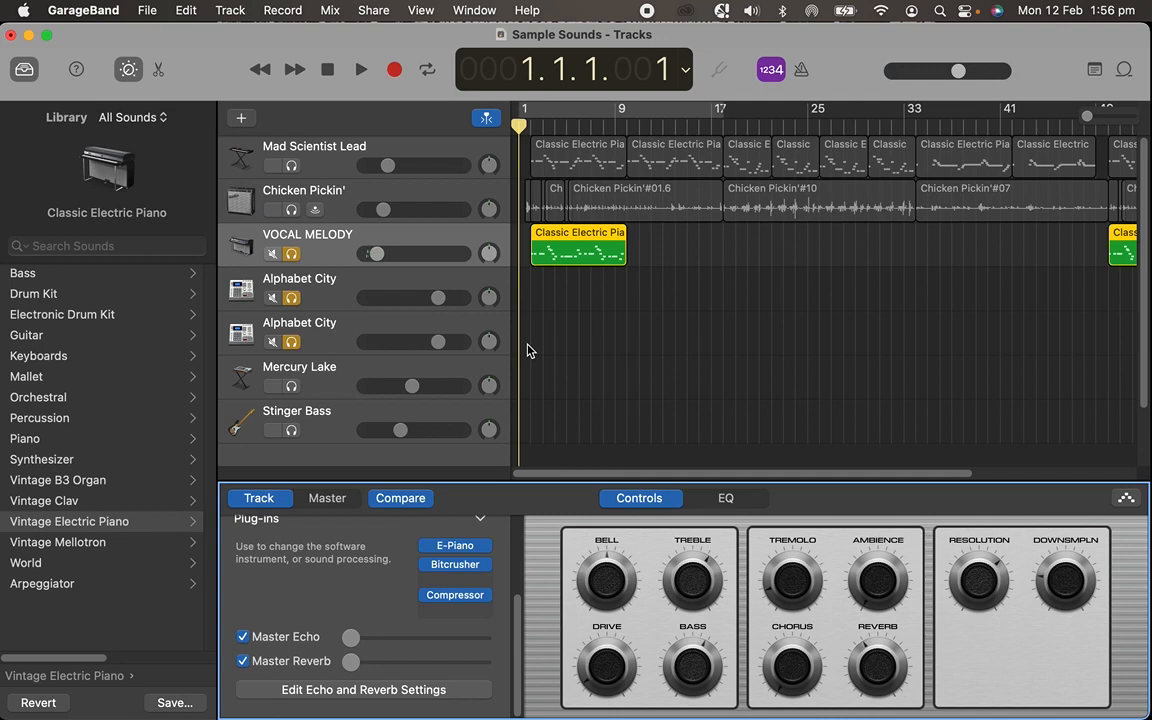
drag(376, 253, 402, 253)
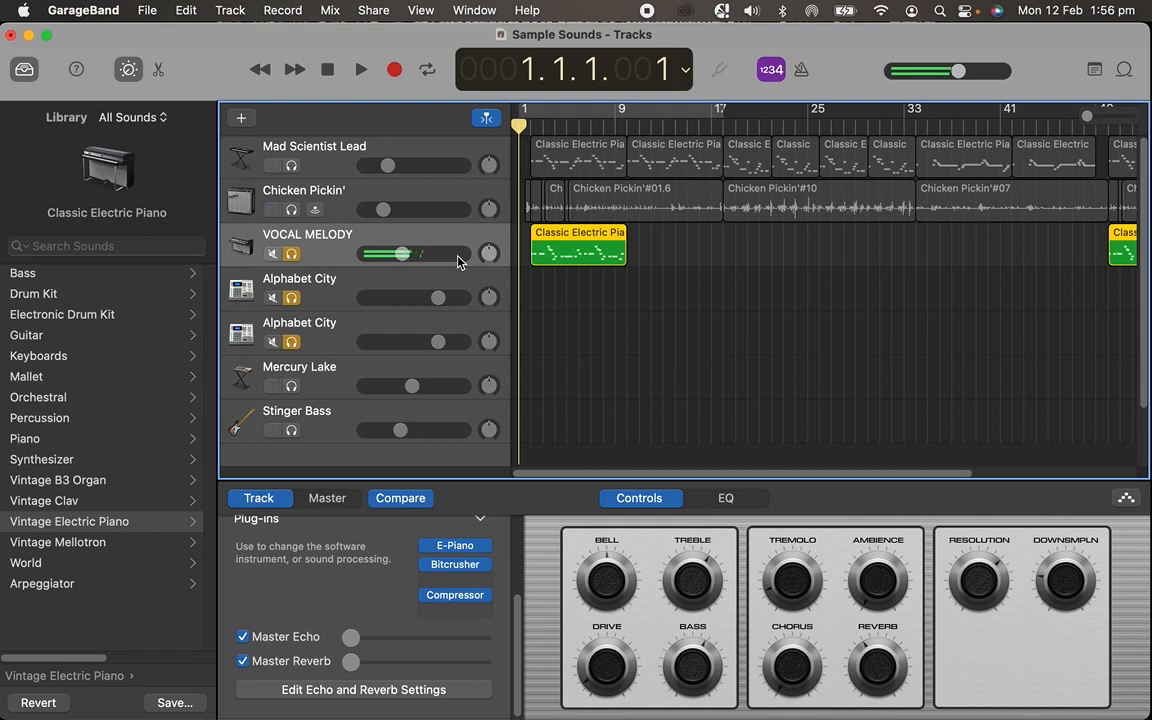
Play the project from the start, turning the cycle range on and back off during playback.
key(space)
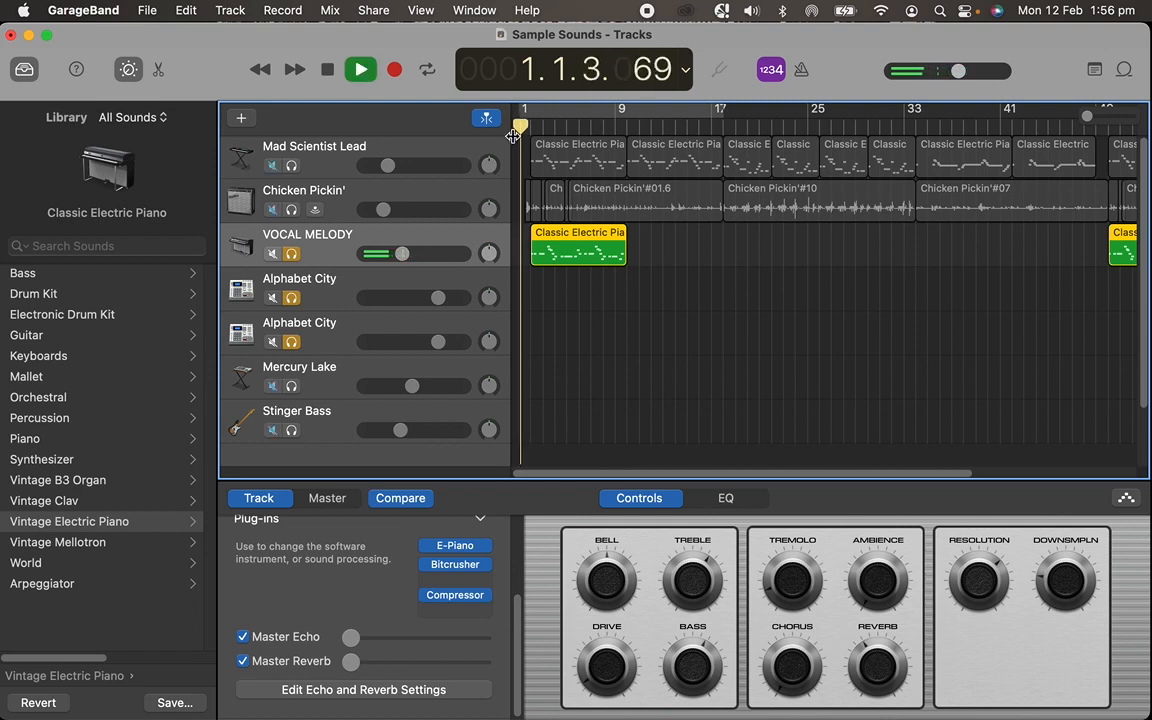
click(667, 115)
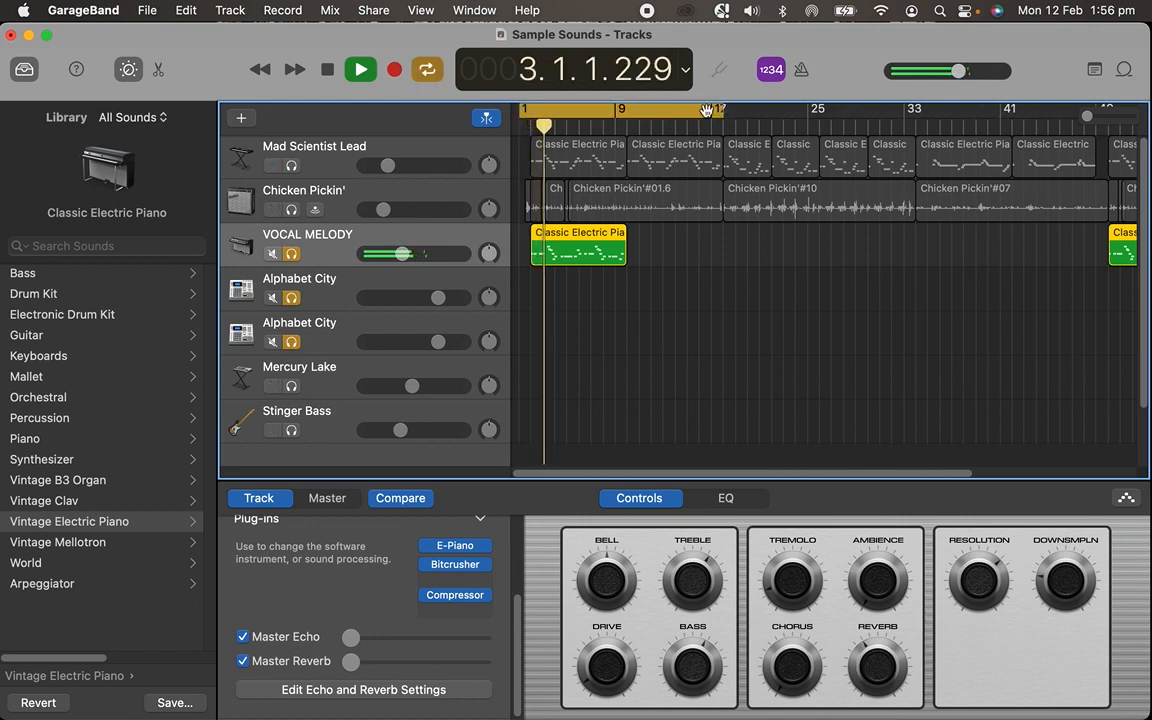
click(587, 113)
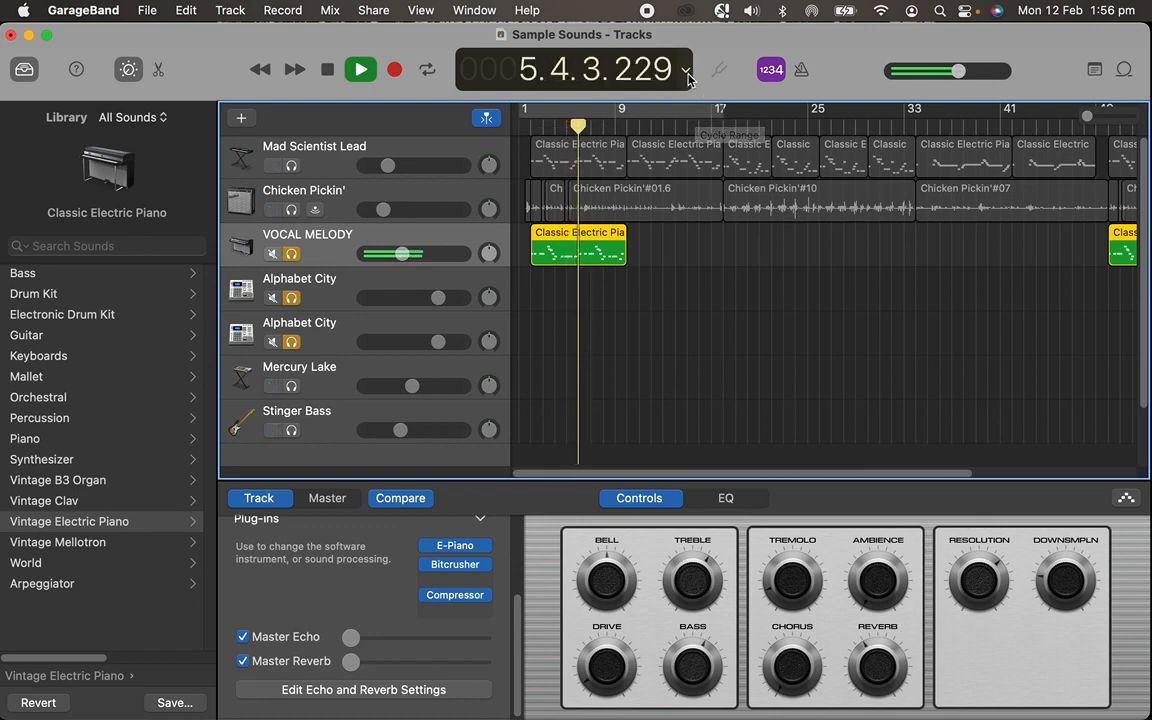
Try the Beats & Time, Beats & Project and Beats modes of the playback position display.
click(688, 78)
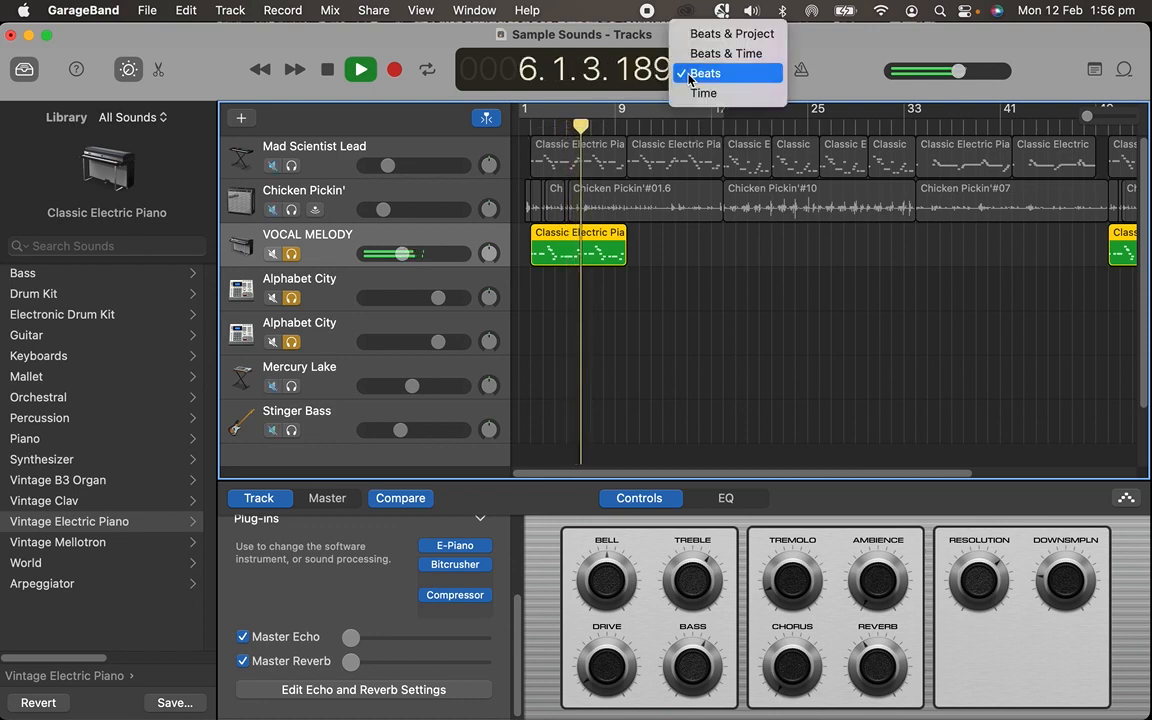
click(740, 53)
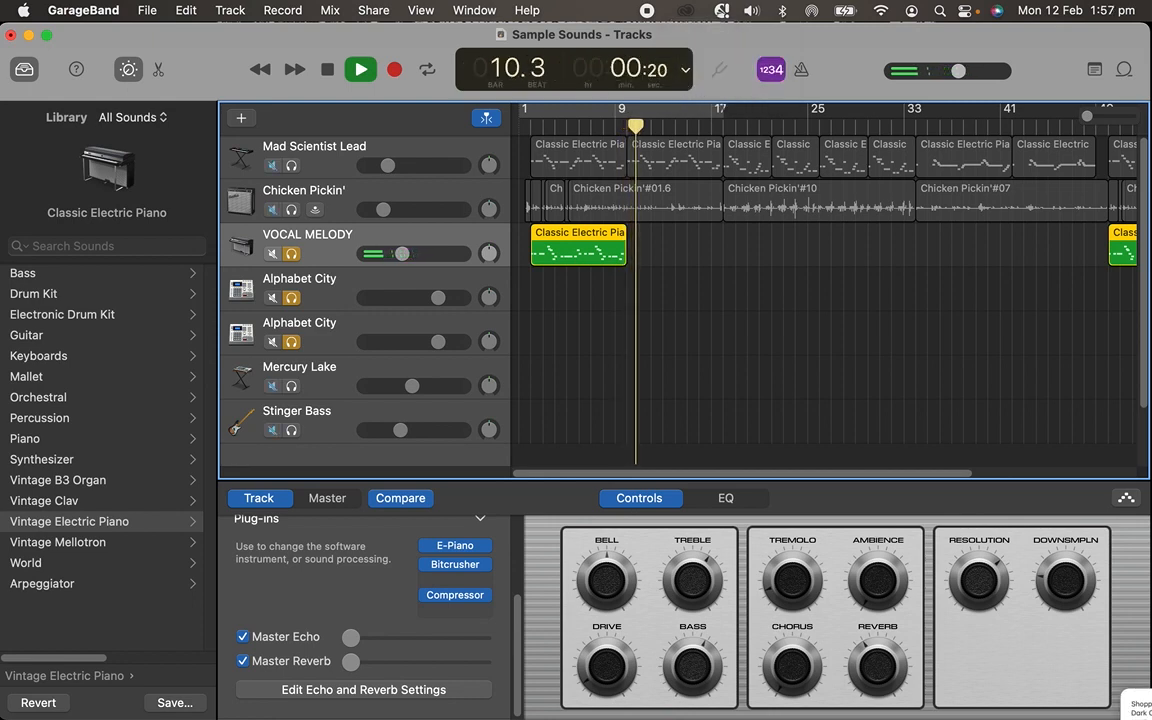
click(686, 80)
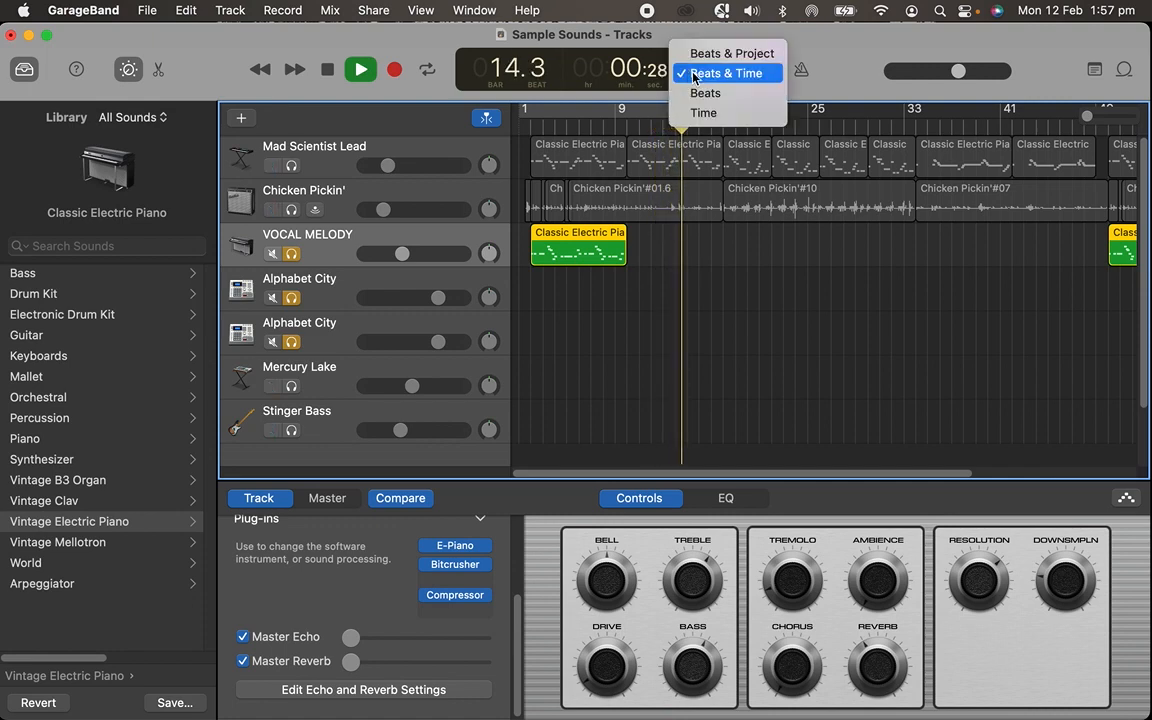
click(711, 58)
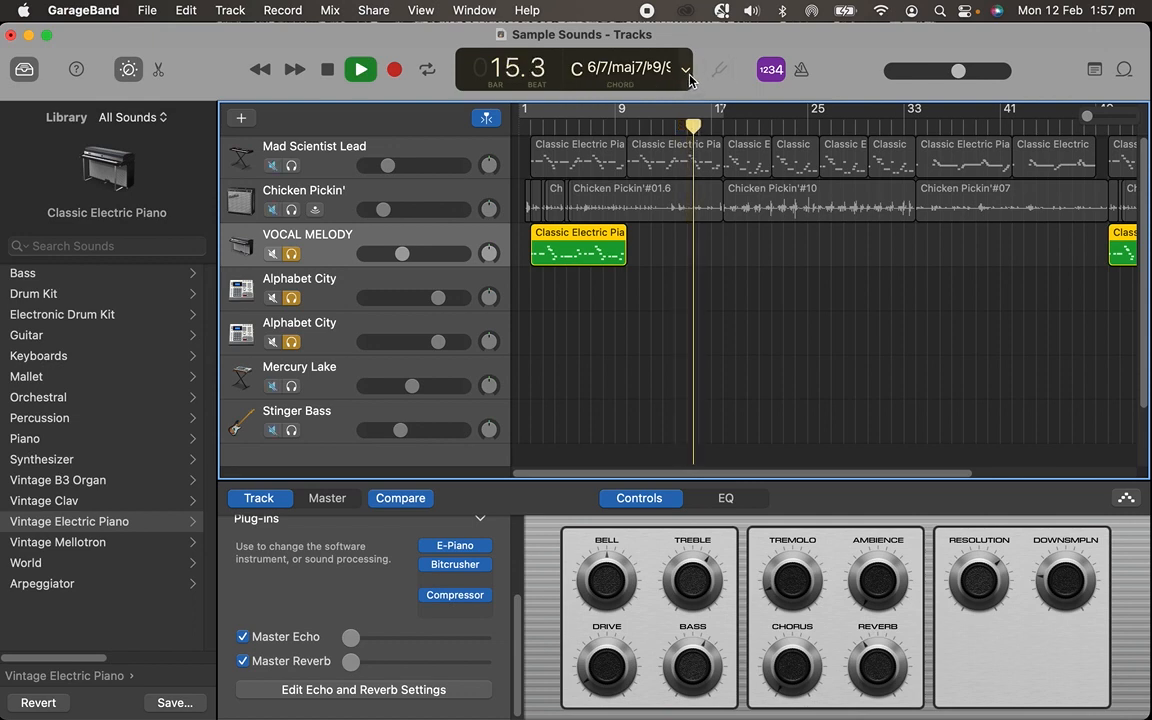
click(689, 80)
click(731, 112)
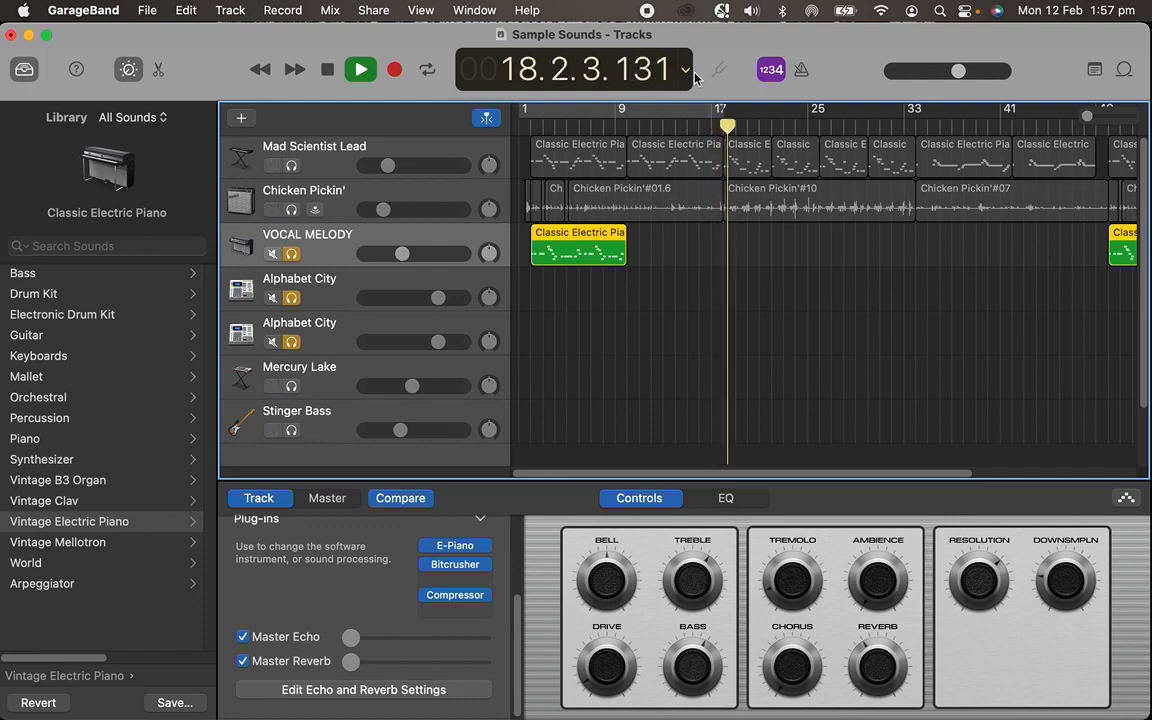
click(686, 70)
click(690, 73)
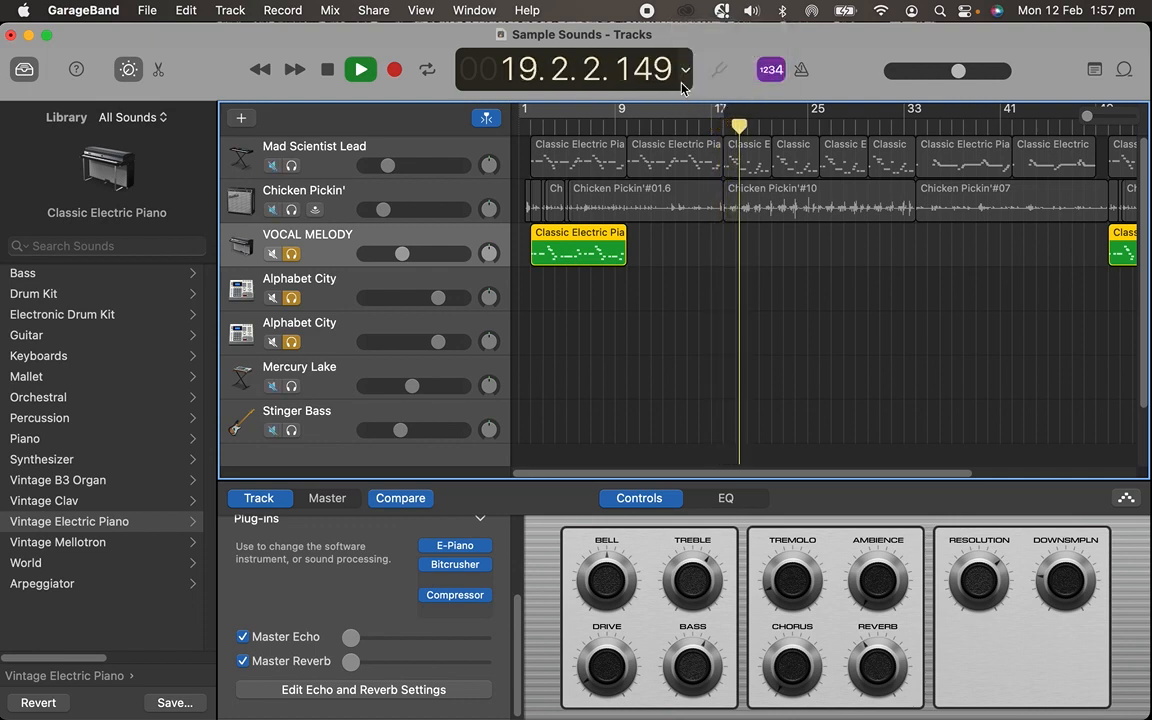
Set the position display to Beats & Time, stop playback and return the playhead to the start.
click(687, 72)
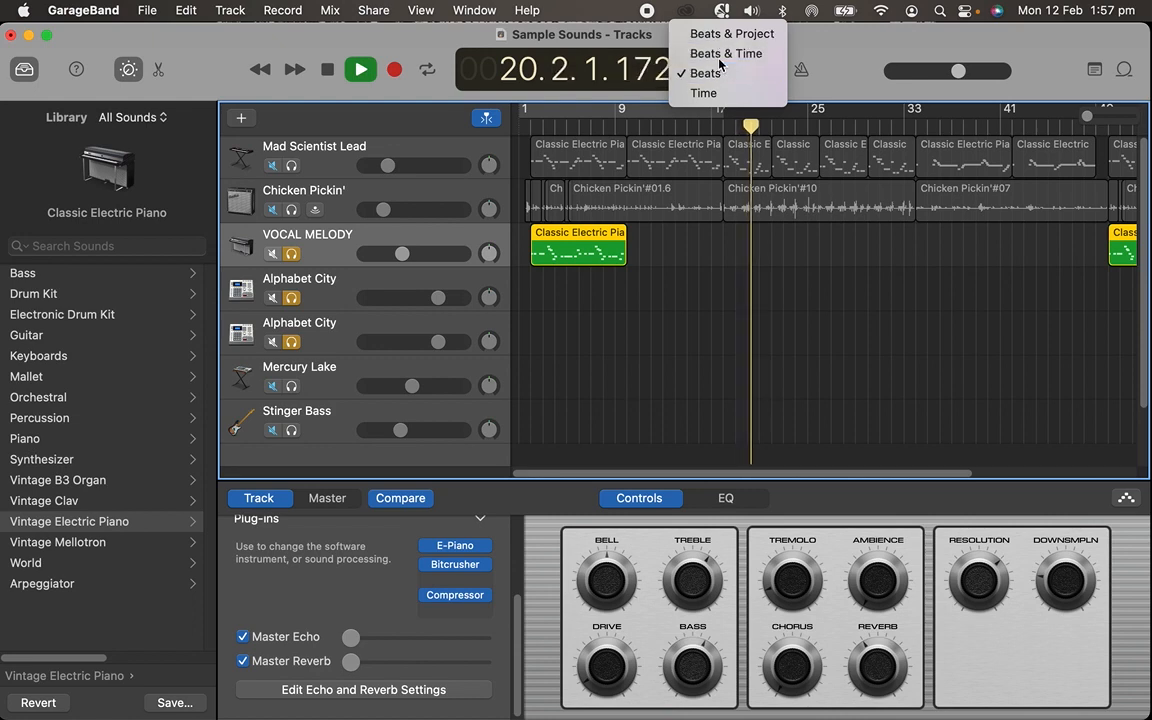
click(716, 53)
key(space)
key(Return)
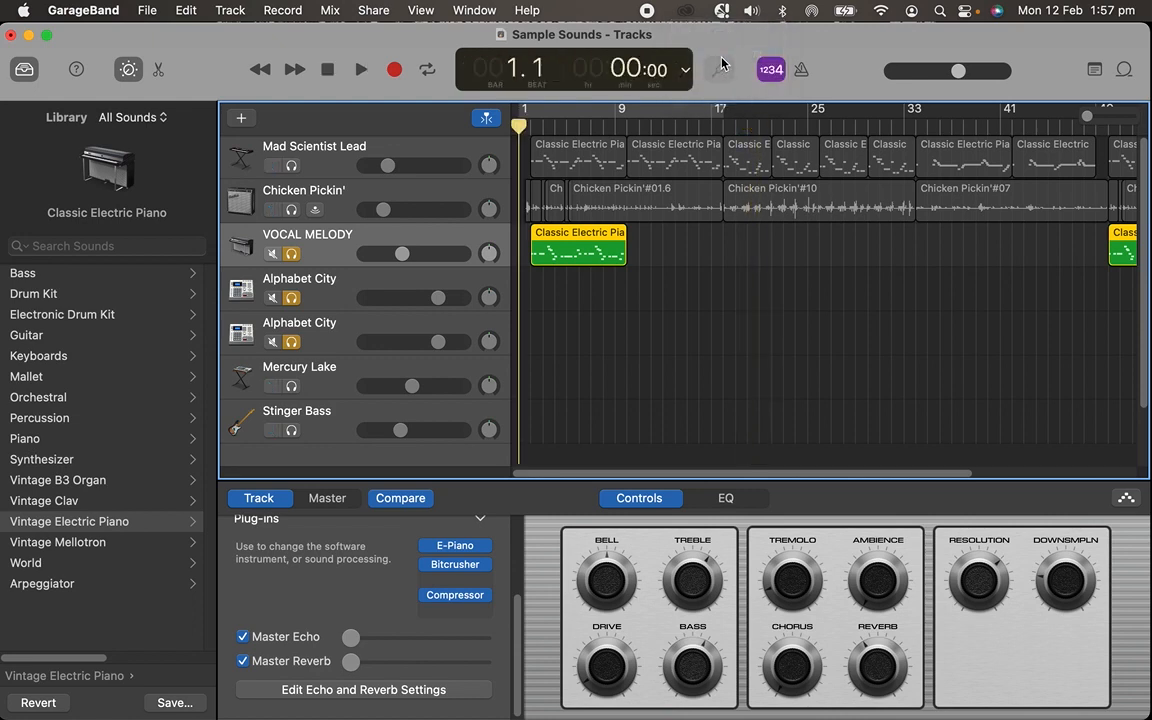
Open the Bitcrusher settings for VOCAL MELODY and browse the plug-in categories available for its slot.
click(448, 565)
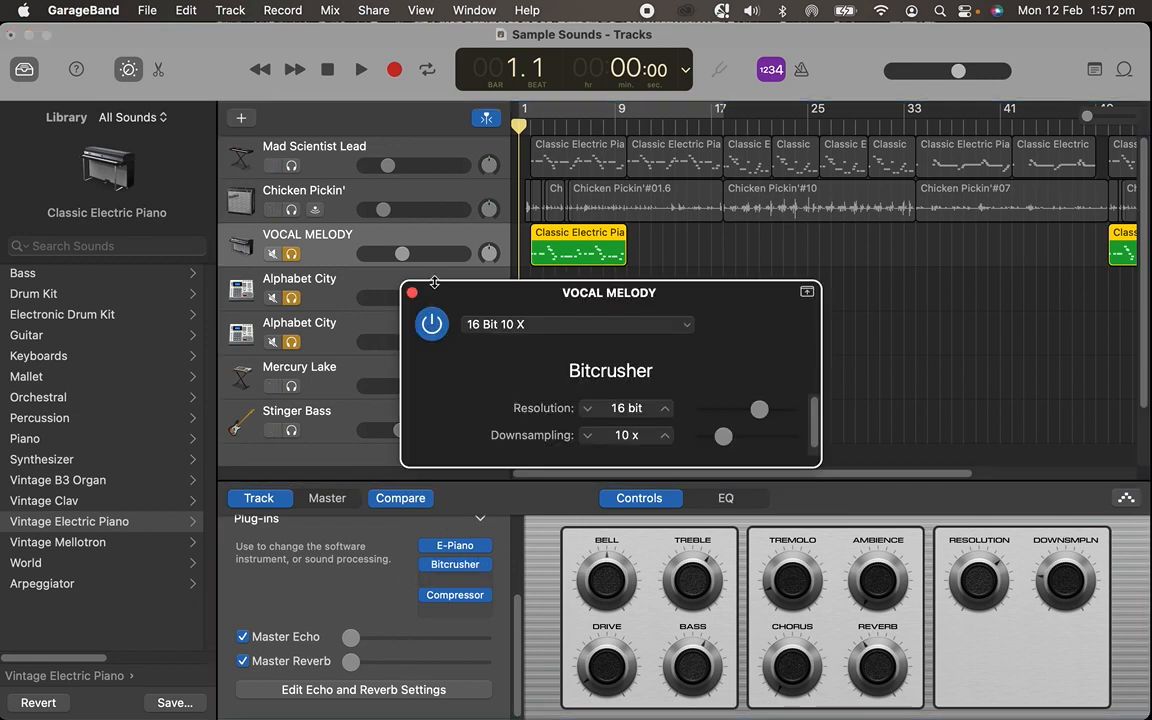
click(470, 566)
mouse_move(516, 484)
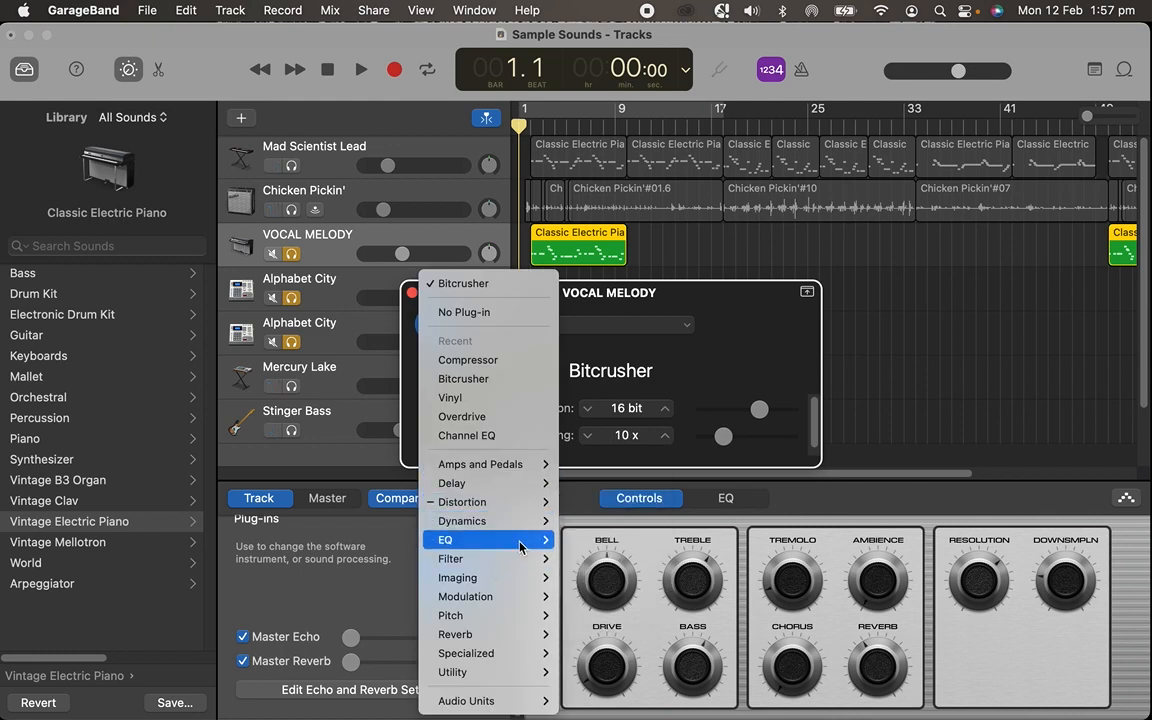
mouse_move(525, 521)
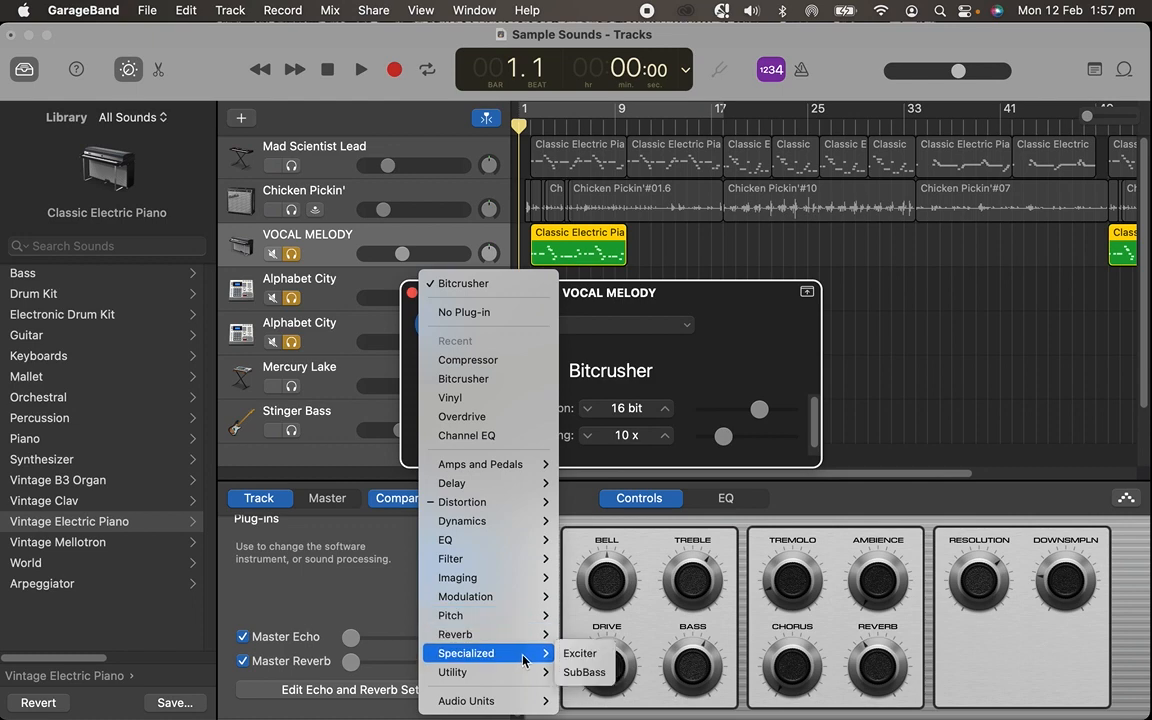
click(709, 305)
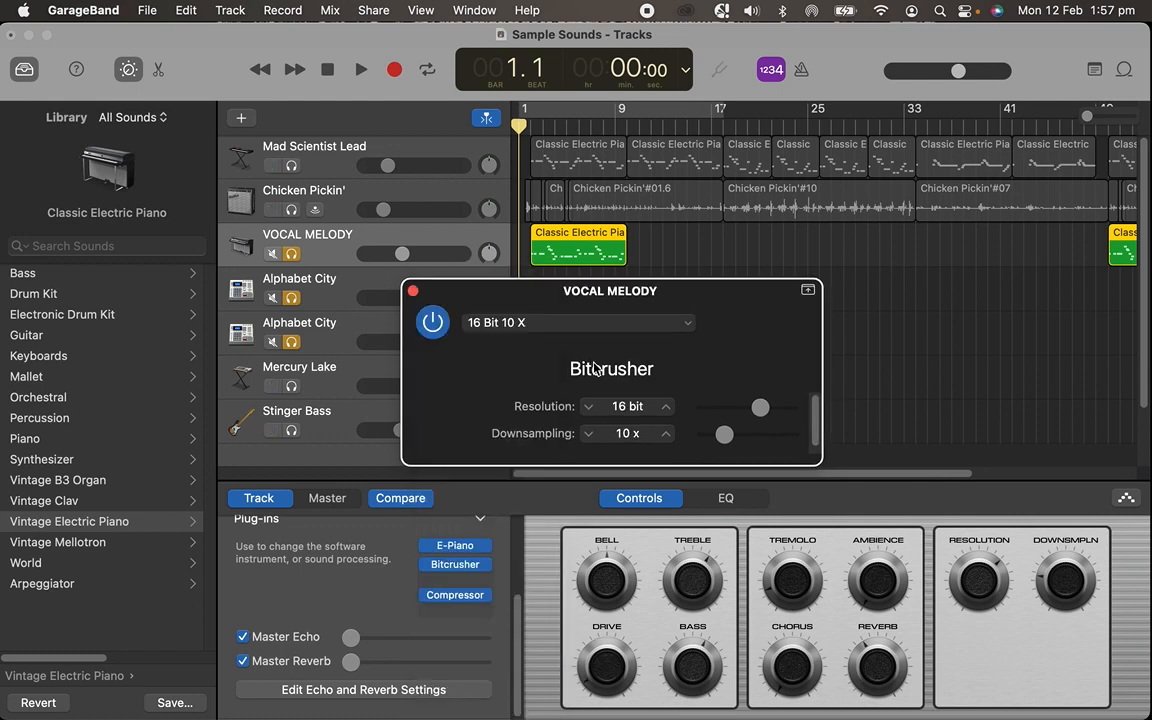
Bypass and re-enable the Bitcrusher to compare the sound, and close its settings window.
click(420, 330)
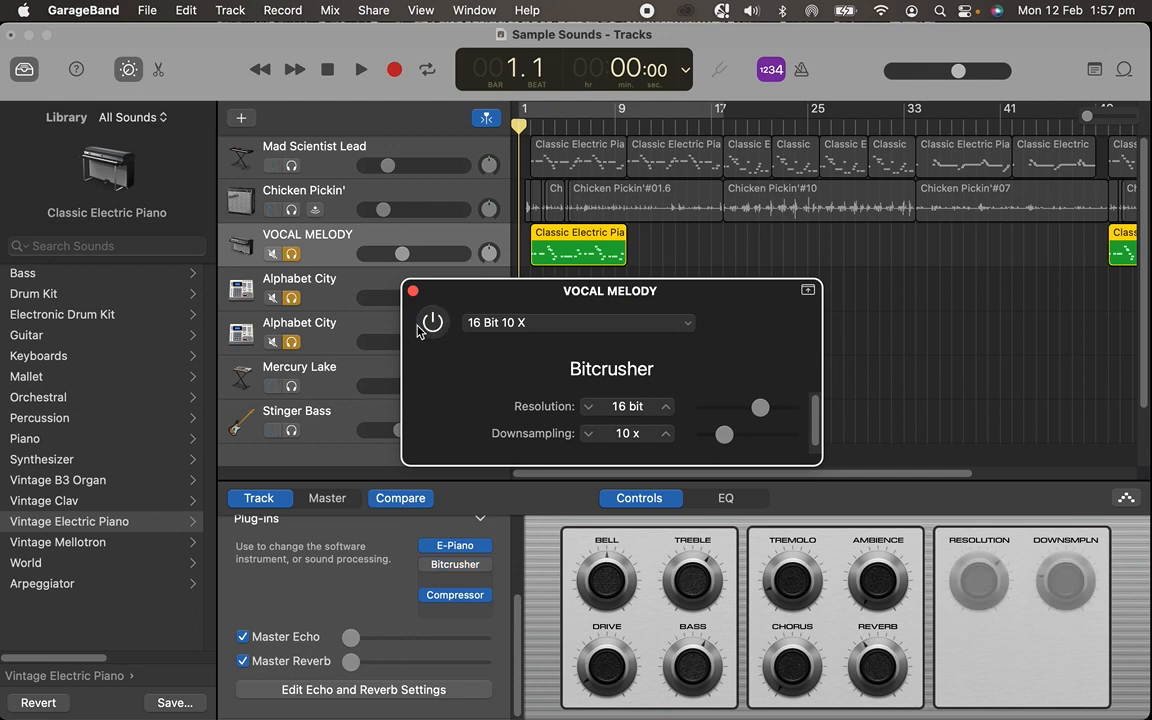
click(420, 330)
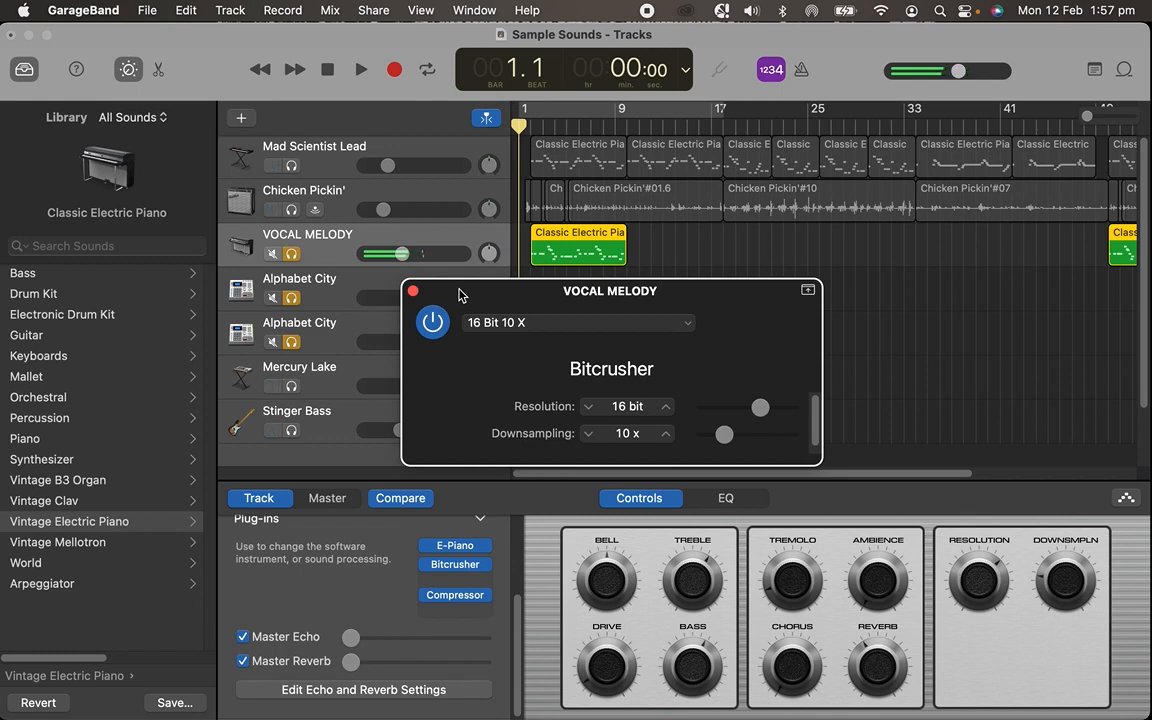
click(413, 291)
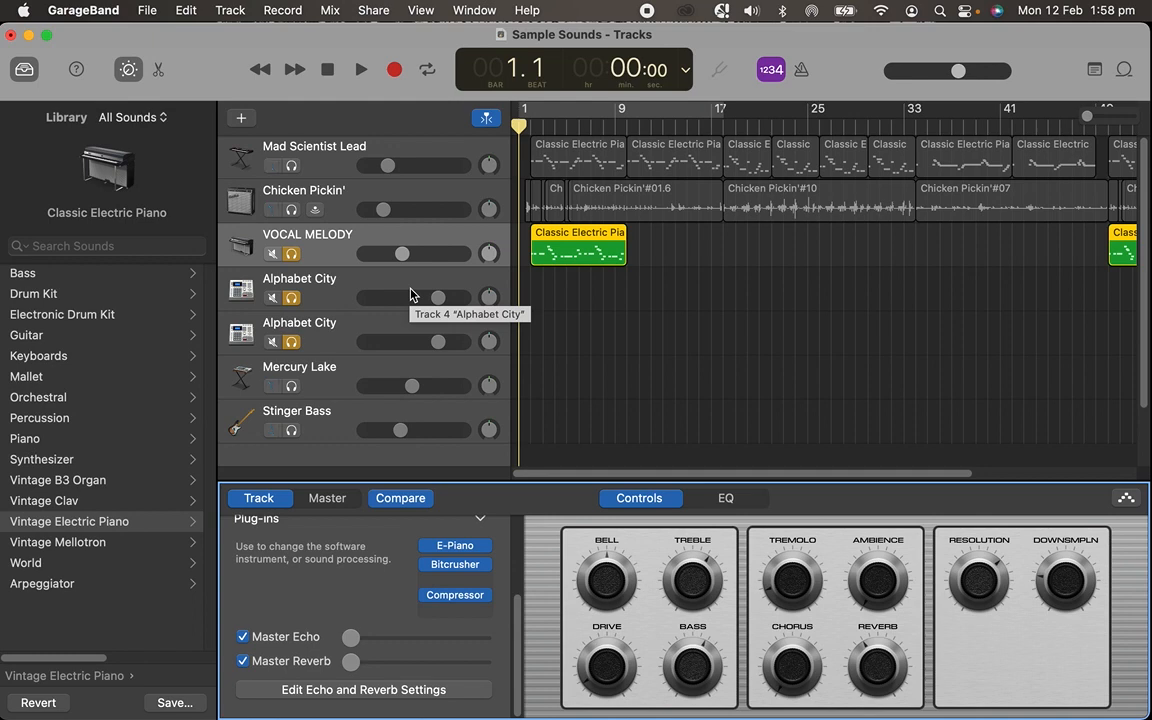
Select the first Alphabet City track, comparing its plug-ins and sounds with those of VOCAL MELODY.
click(348, 303)
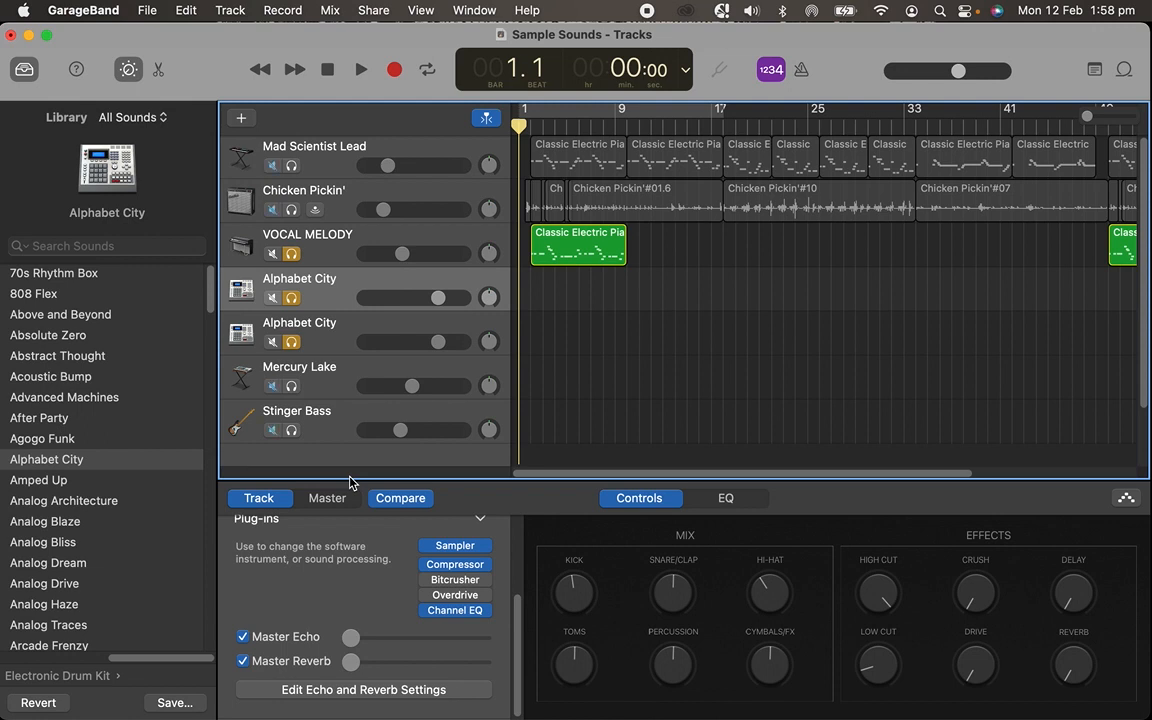
click(325, 265)
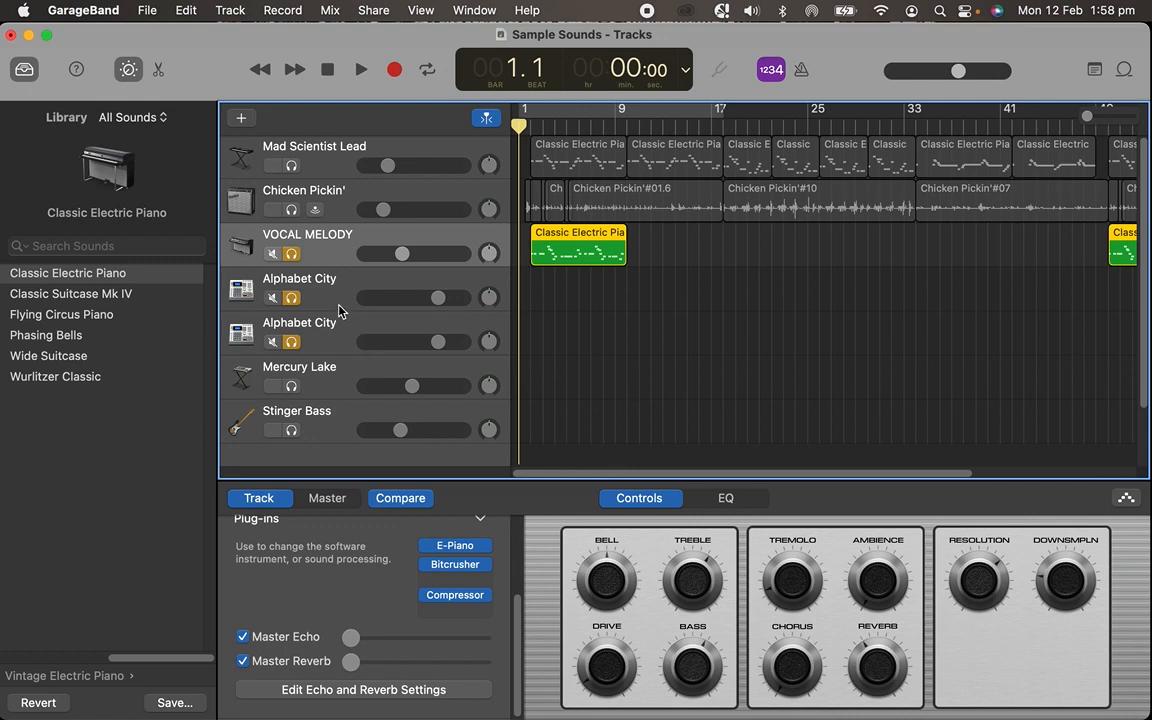
click(306, 278)
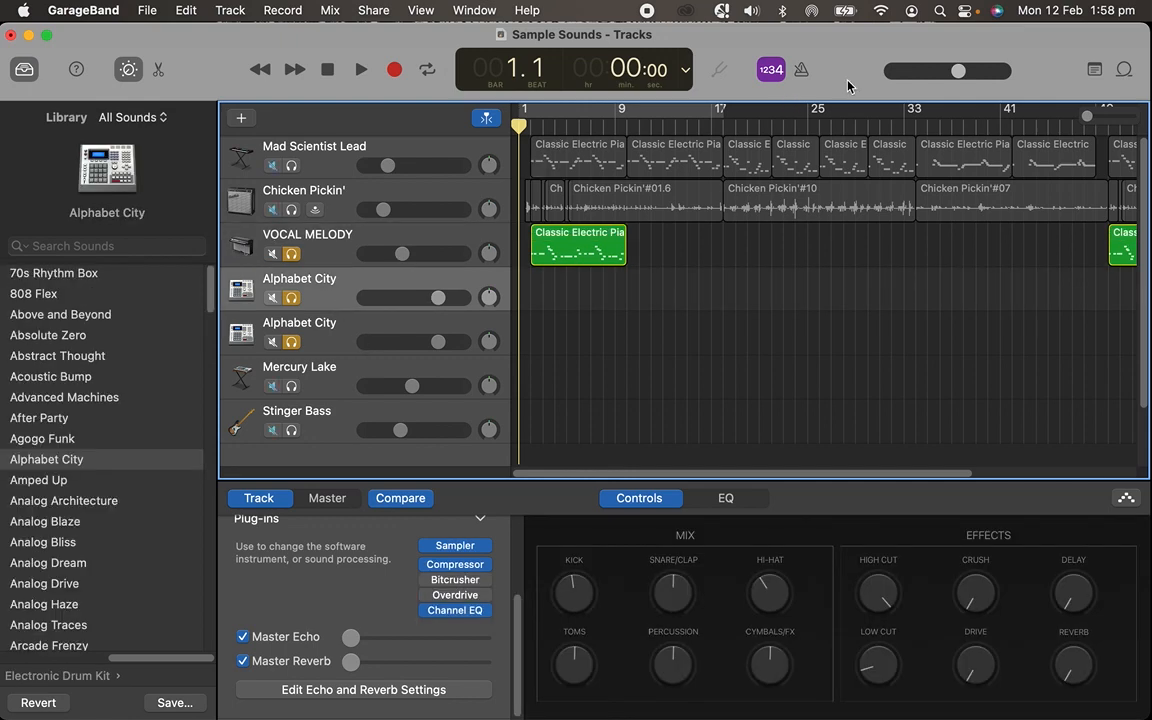
Switch the metronome on and back off.
click(799, 72)
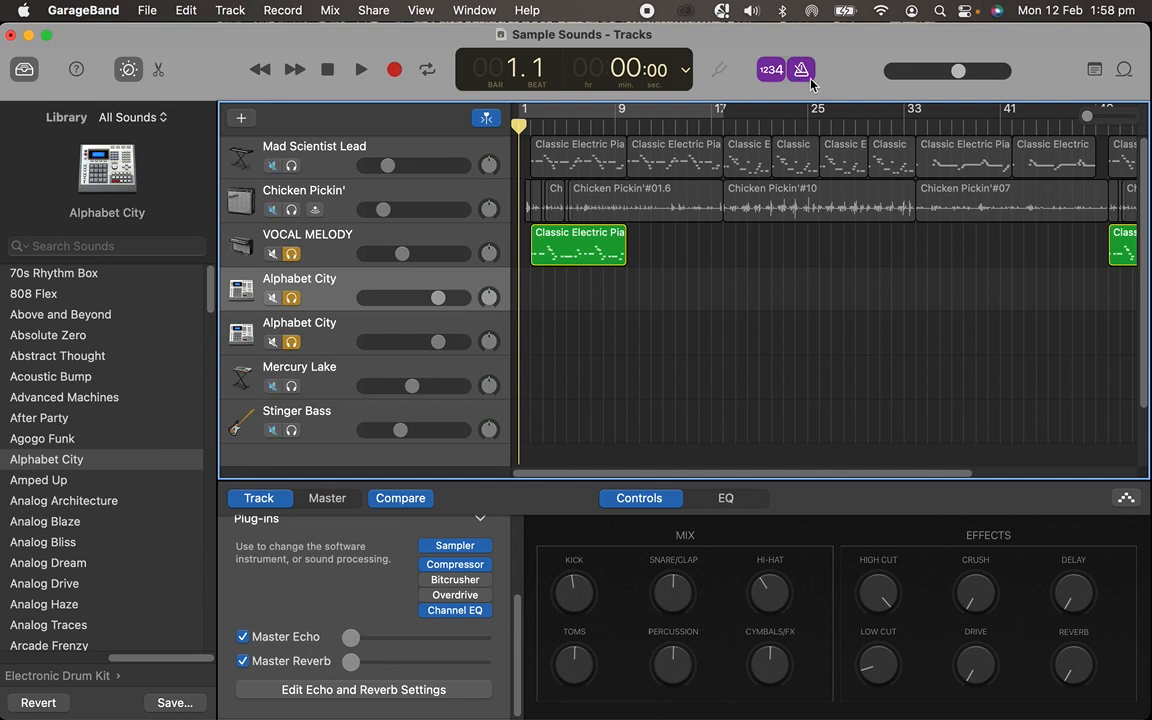
click(800, 72)
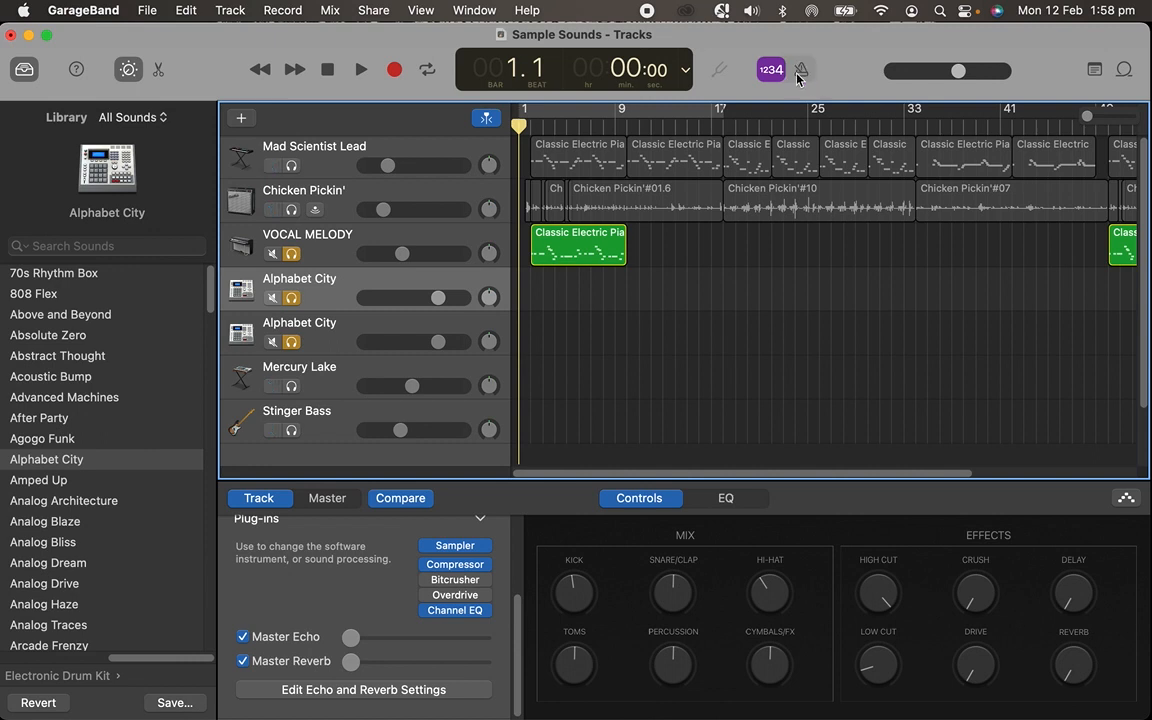
View the Quantise options for the first VOCAL MELODY region and reselect the first Alphabet City track.
right_click(571, 256)
mouse_move(690, 380)
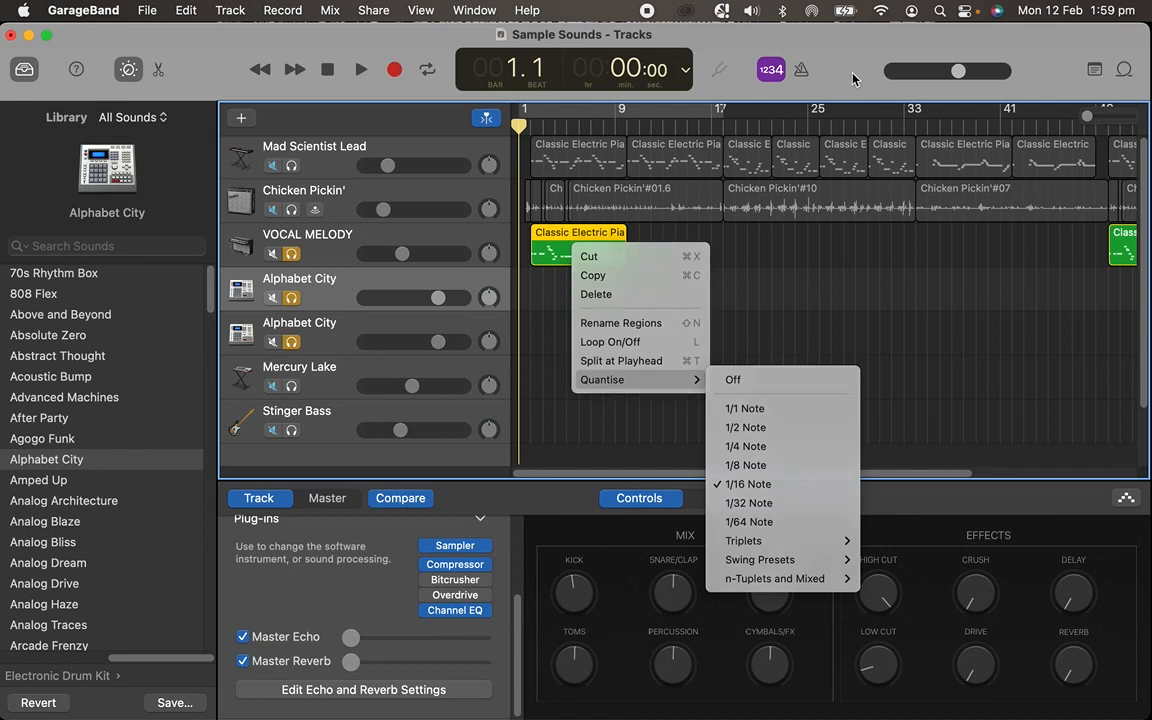
click(530, 256)
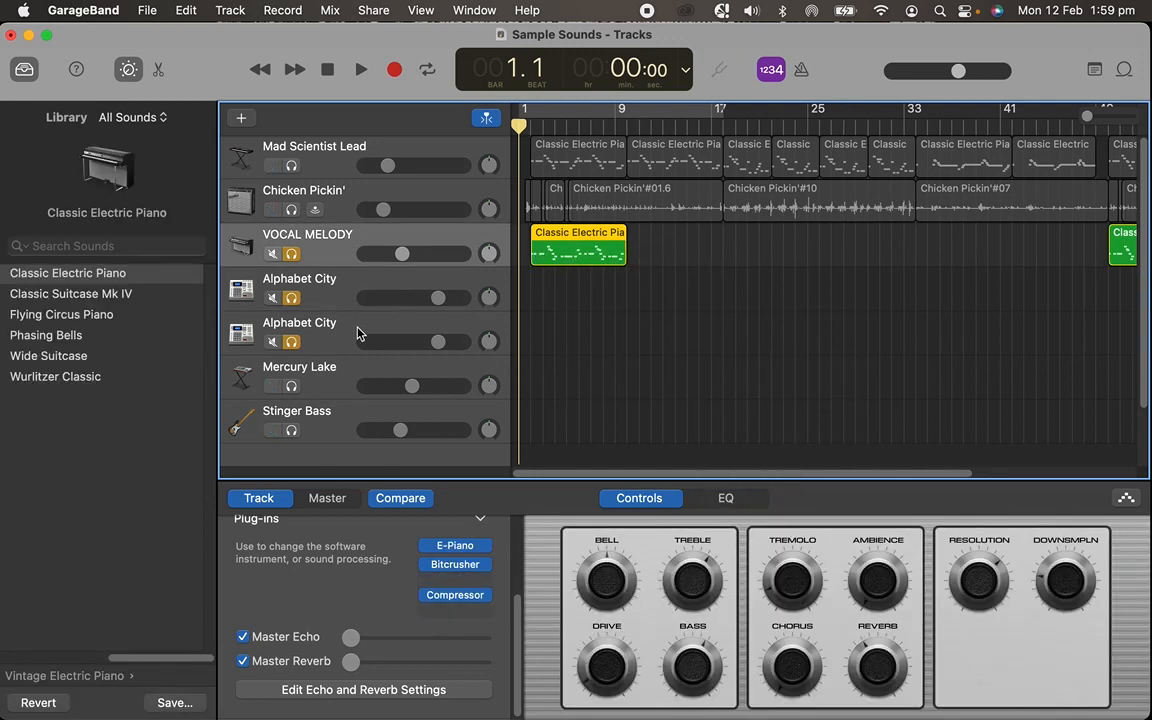
click(360, 333)
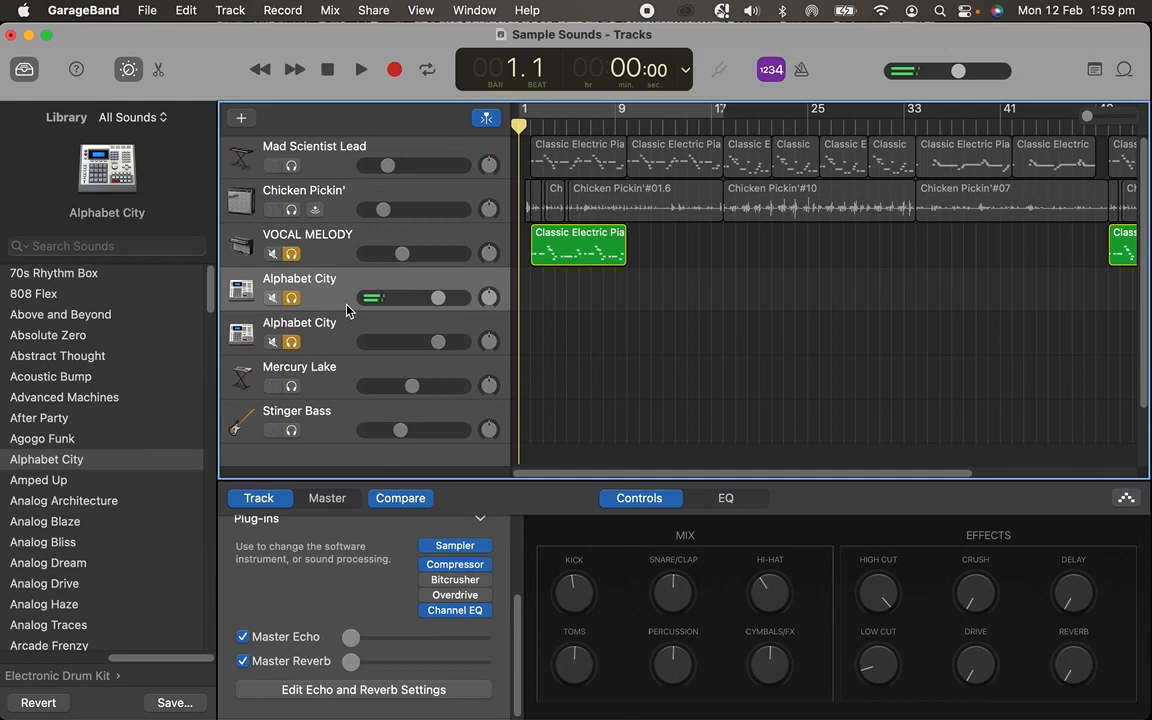
Switch the metronome on and record a drum part on the first Alphabet City track from bar 1 to about bar 10.
click(802, 72)
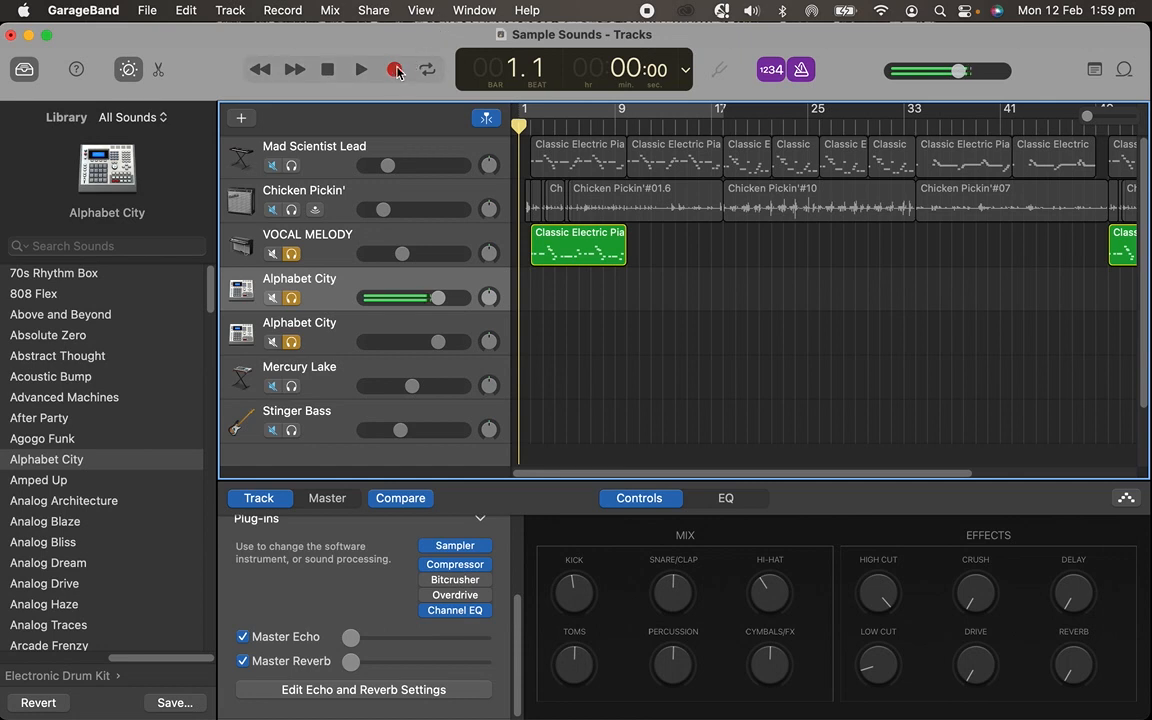
click(395, 69)
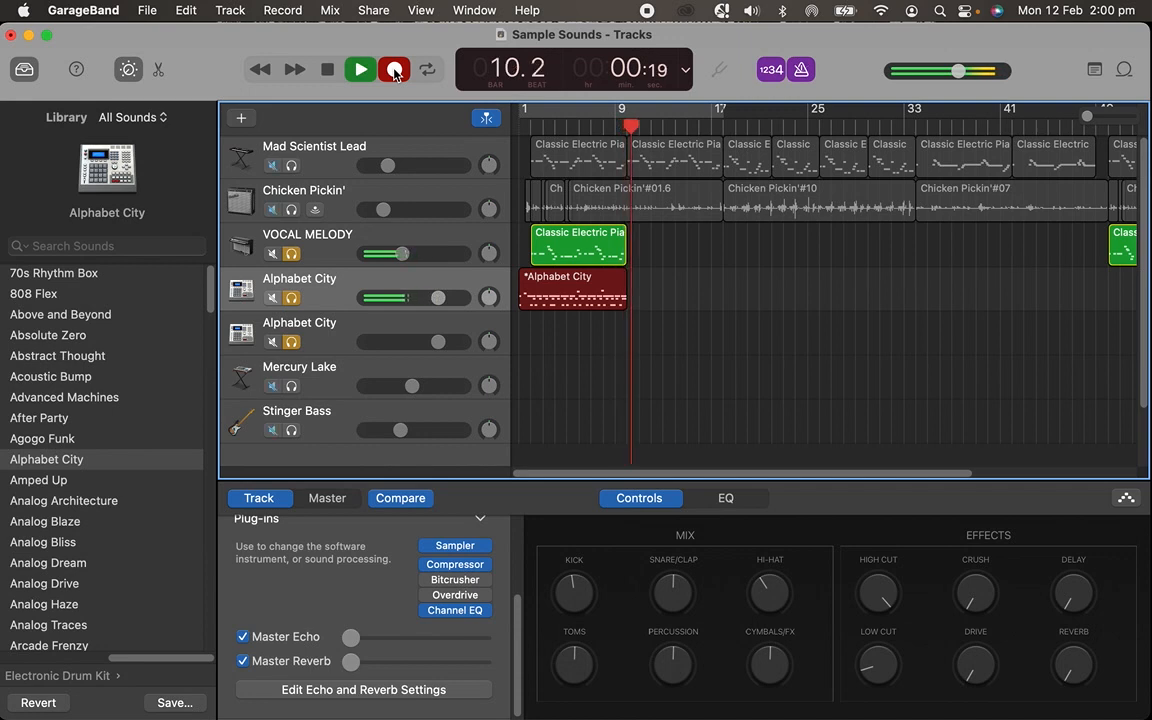
click(395, 70)
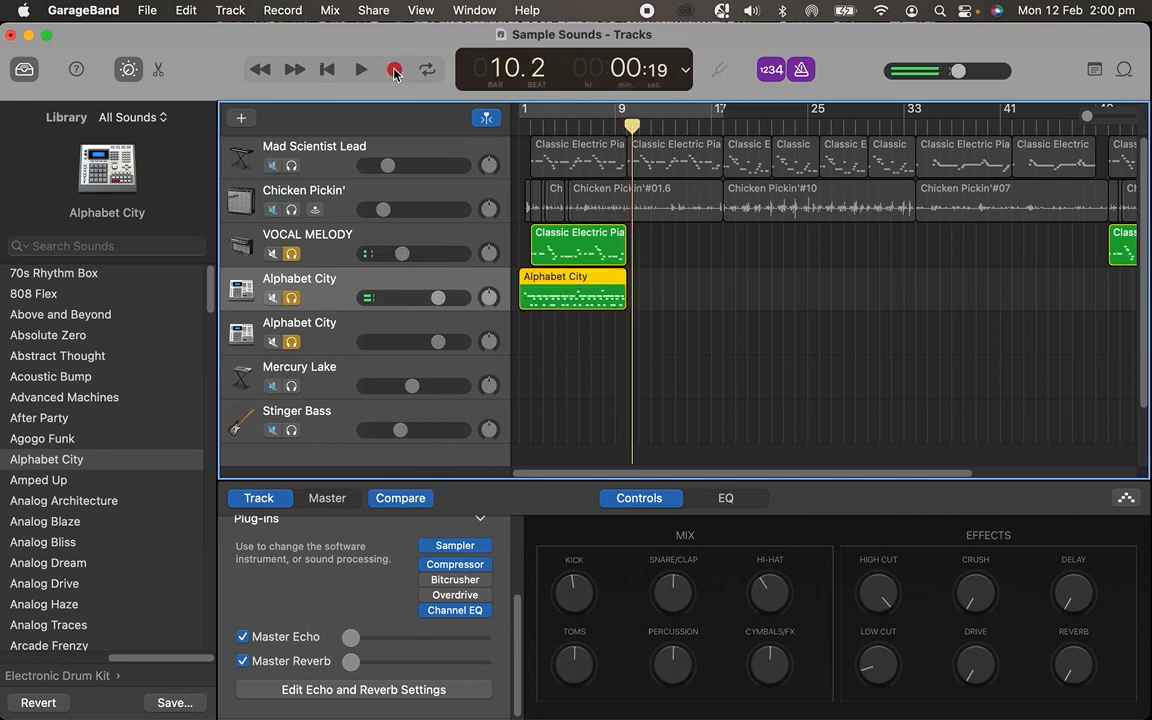
Play the project from the start, unsolo VOCAL MELODY and quantise the recorded Alphabet City region to 1/16 Note.
key(Return)
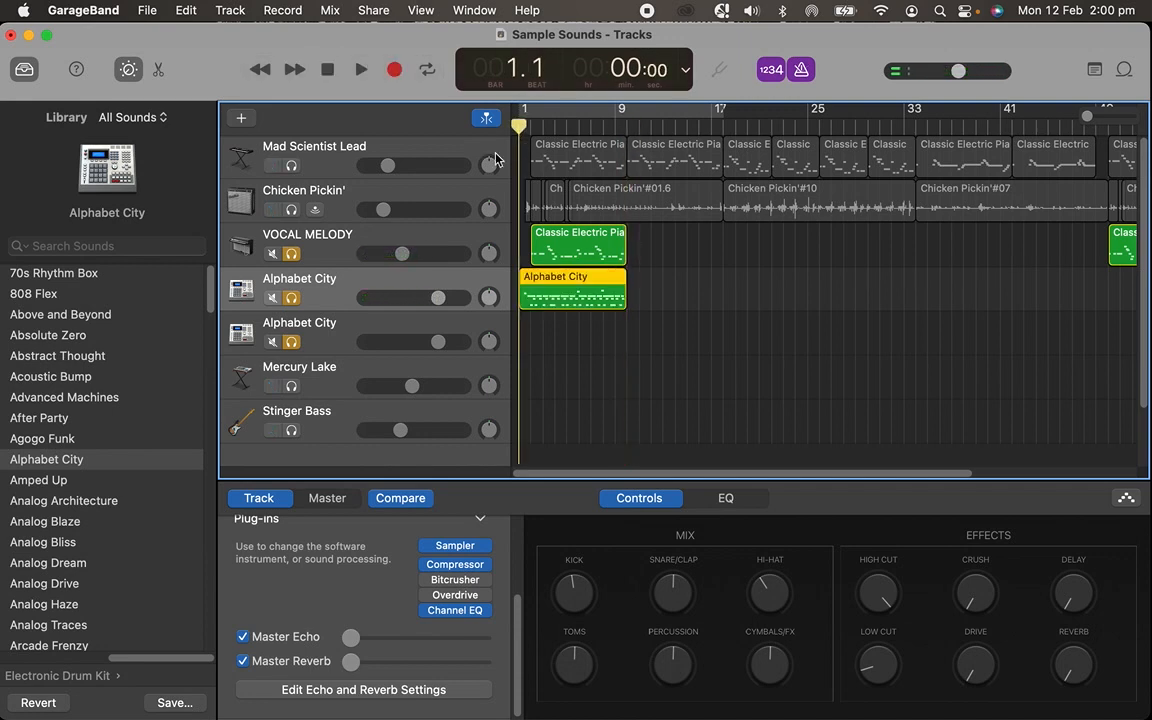
drag(1090, 122, 1115, 122)
key(space)
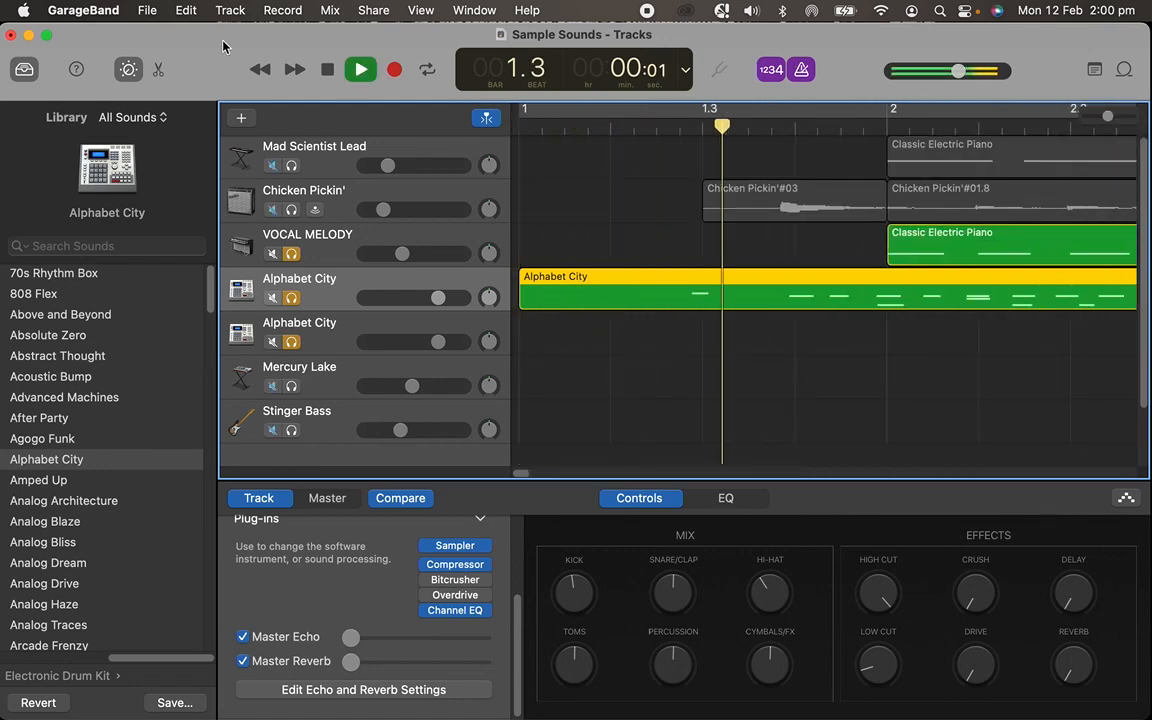
click(291, 254)
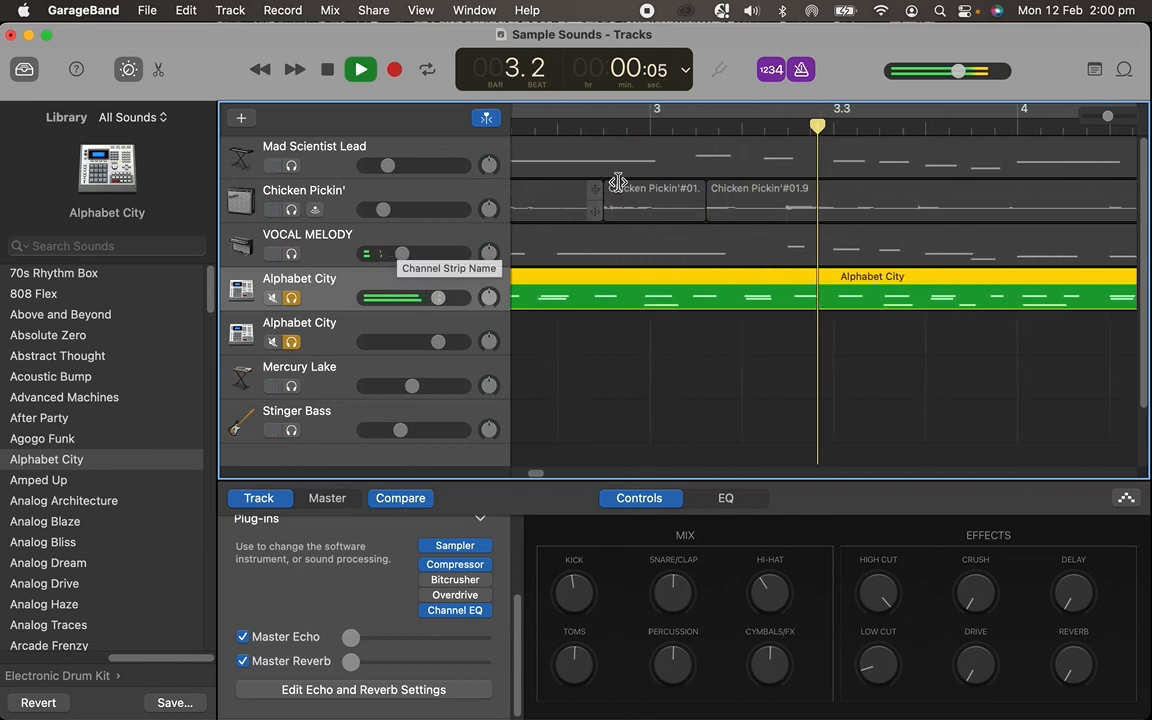
drag(1107, 116, 1062, 116)
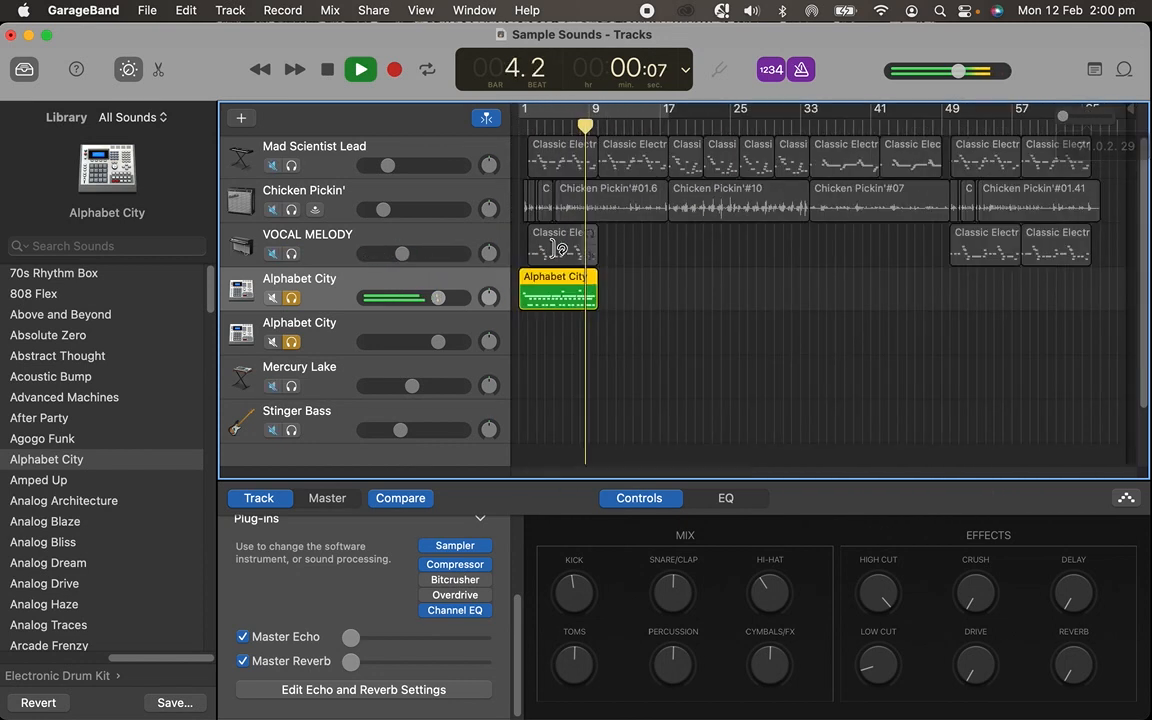
right_click(566, 278)
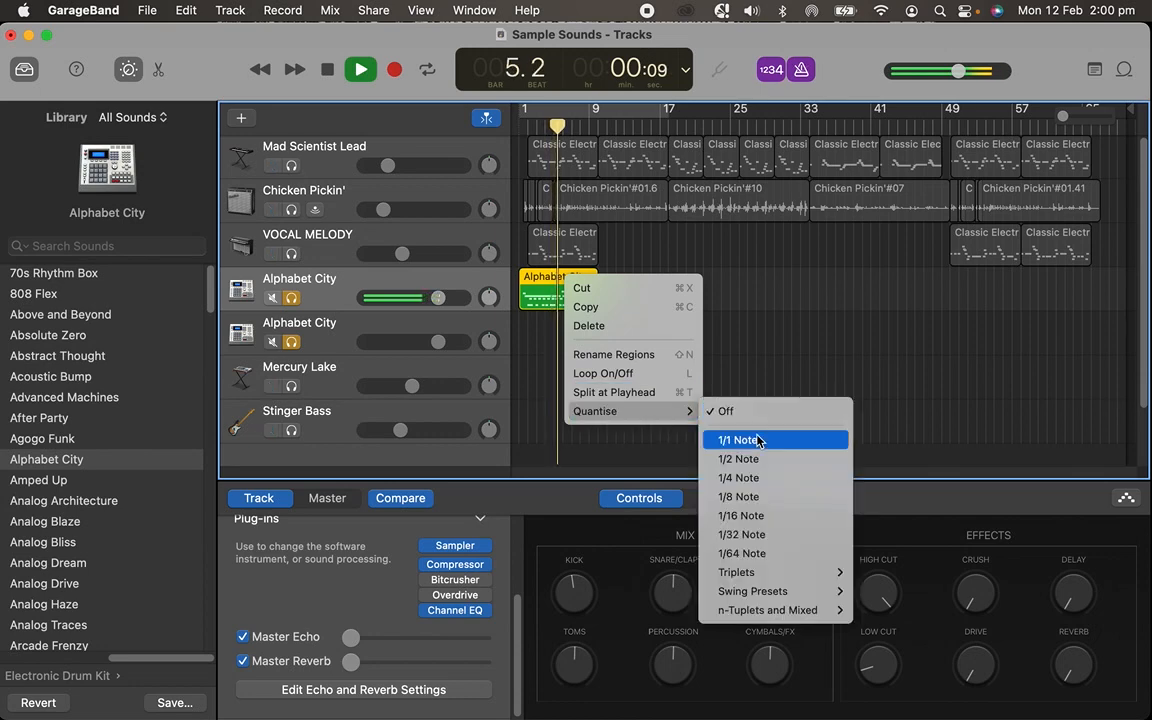
click(703, 516)
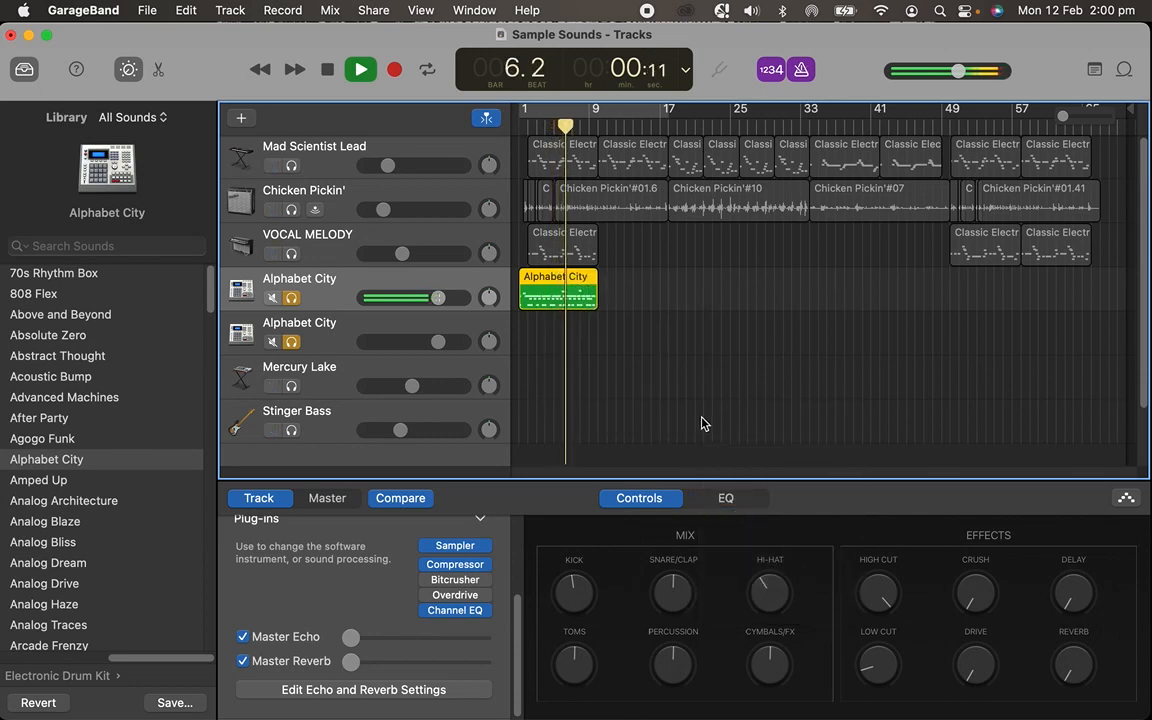
Replay the quantised drum region from the beginning, switch the metronome off, and stop playback at bar 1.
key(Return)
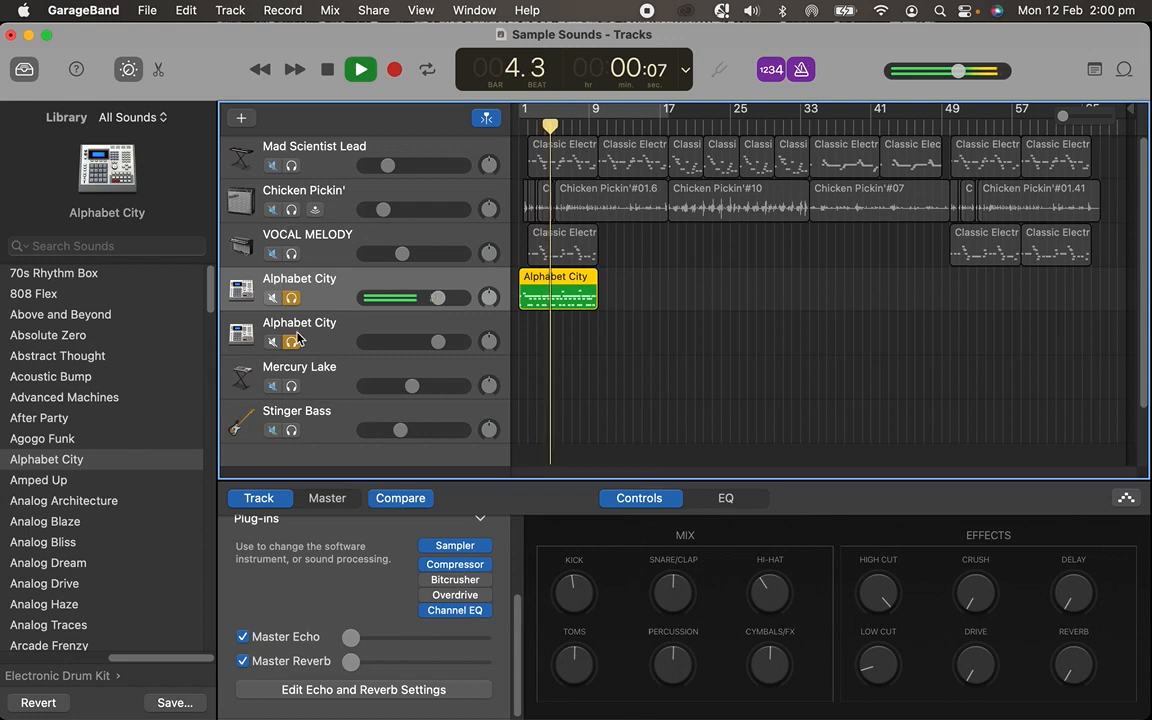
click(812, 69)
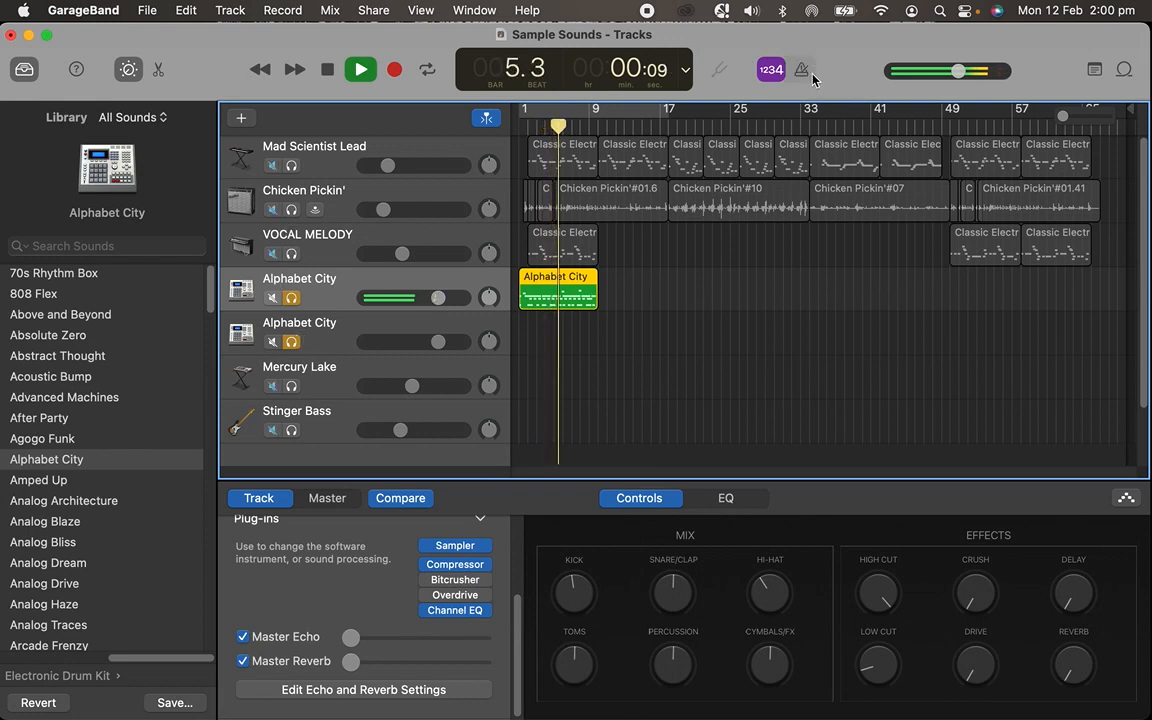
key(Return)
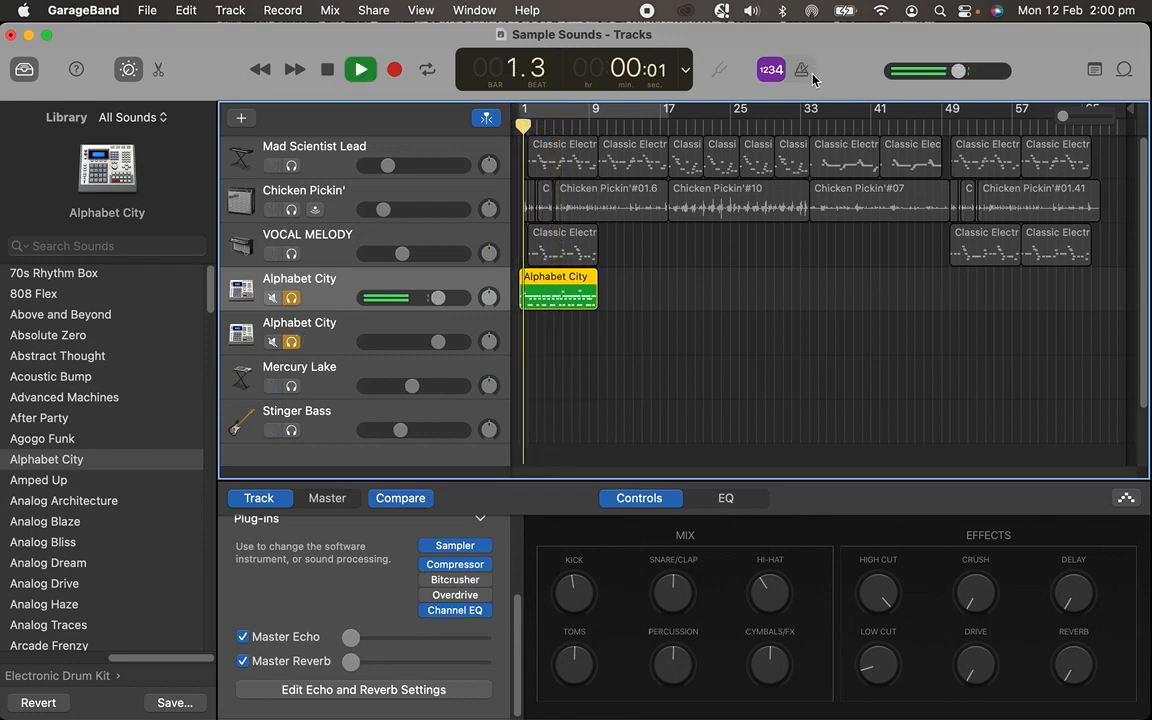
key(Return)
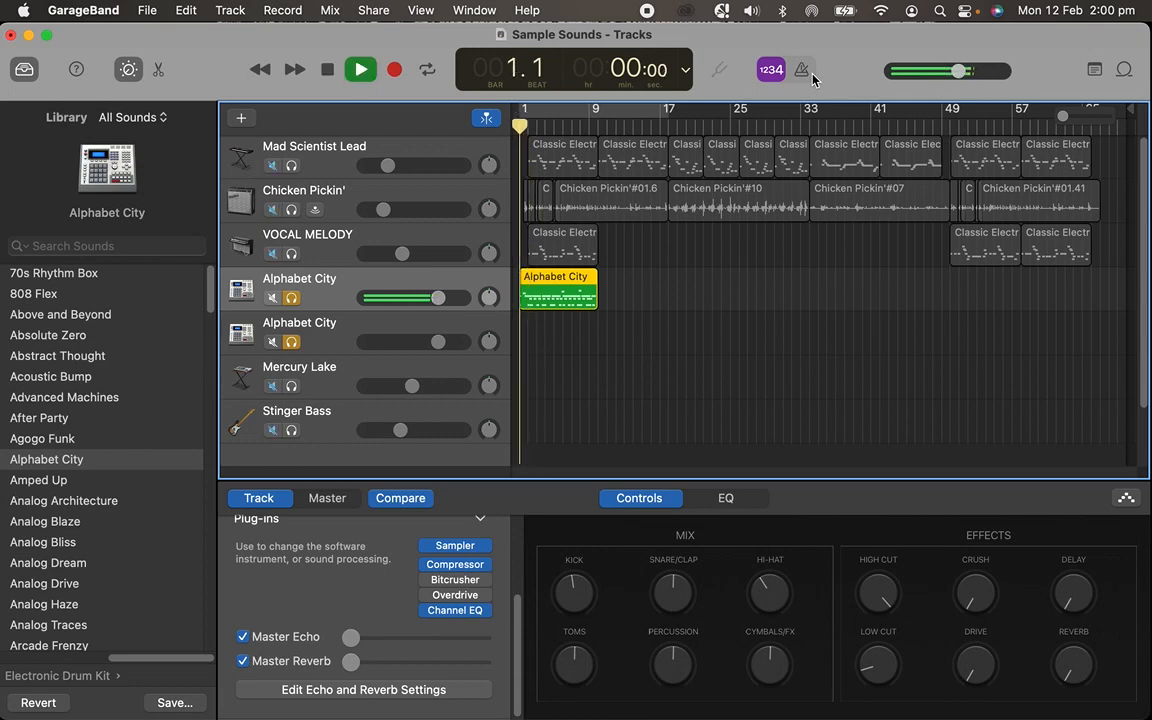
key(space)
key(Return)
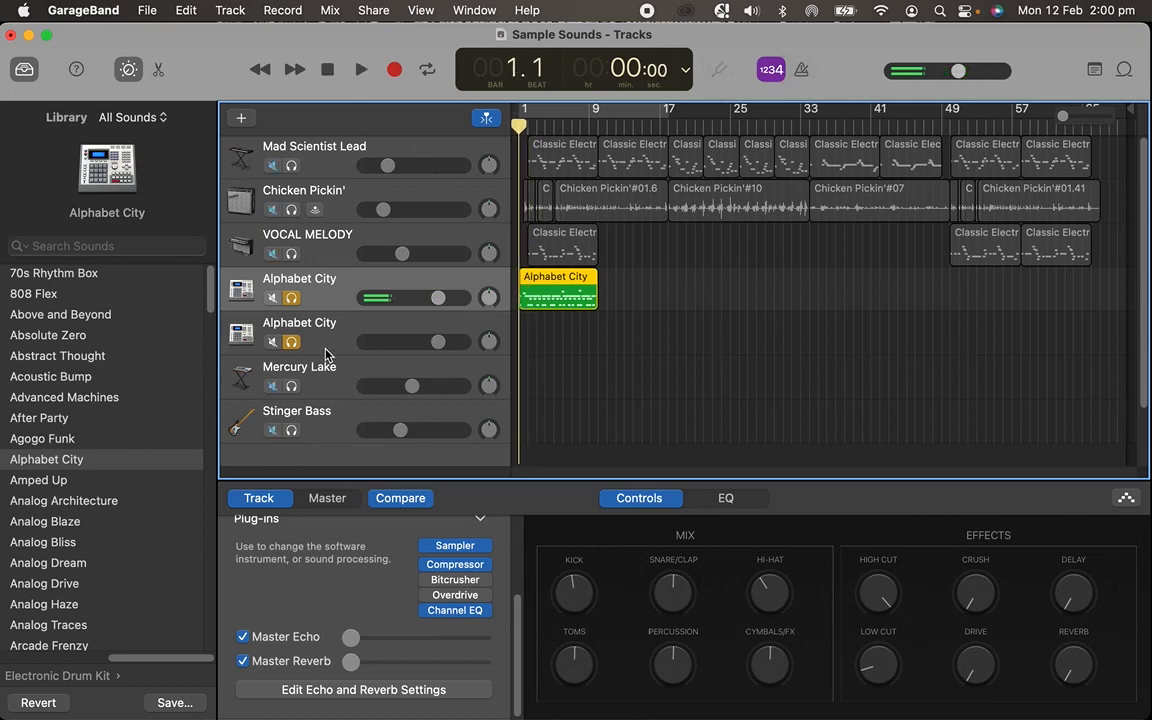
Solo and select the Stinger Bass track, and record a bass part on it from the start to about bar 10.
click(291, 253)
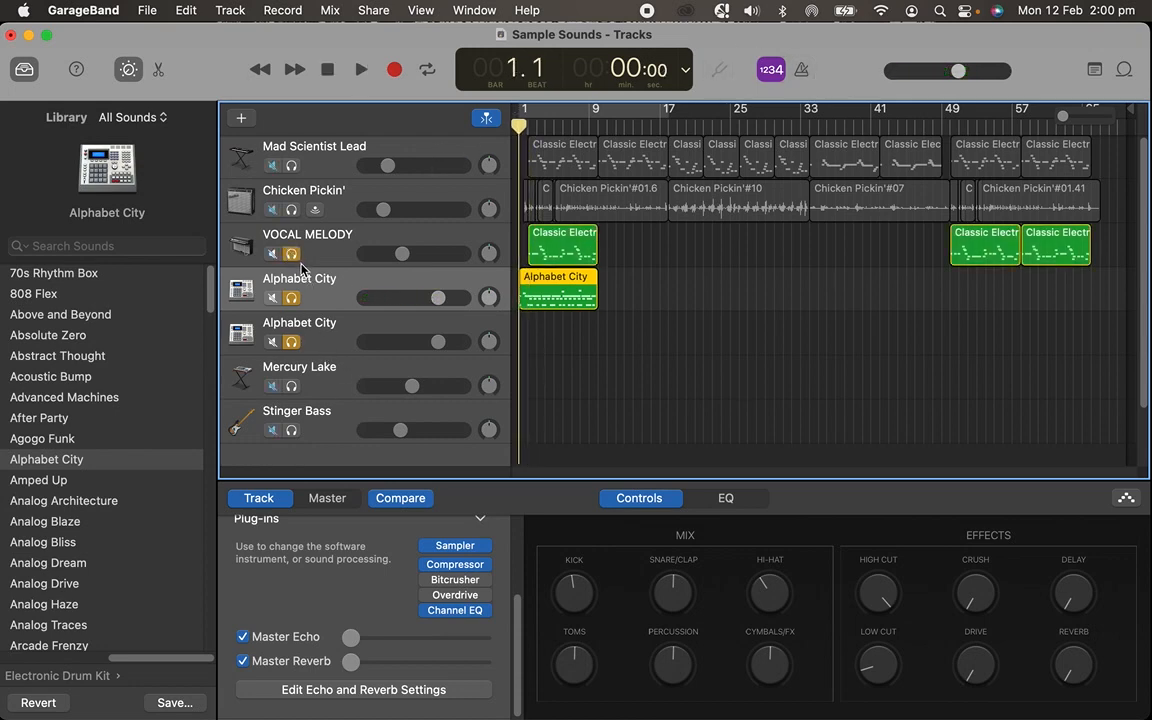
click(291, 253)
click(291, 430)
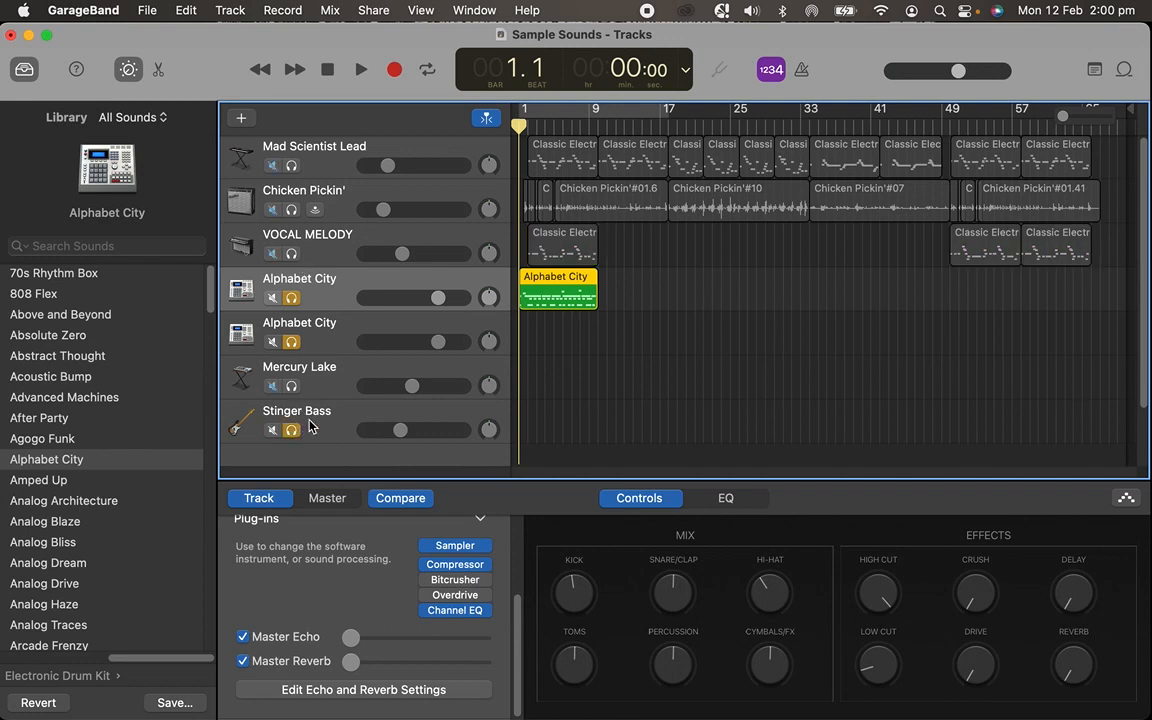
click(310, 425)
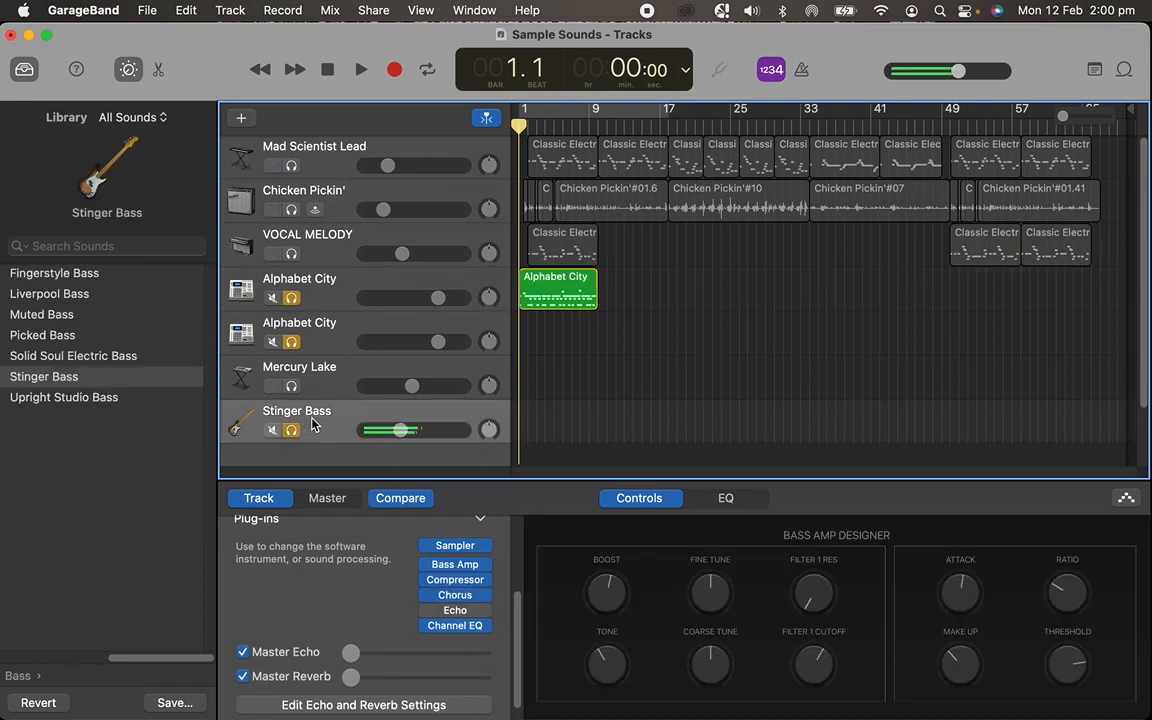
key(XF86AudioRaiseVolume)
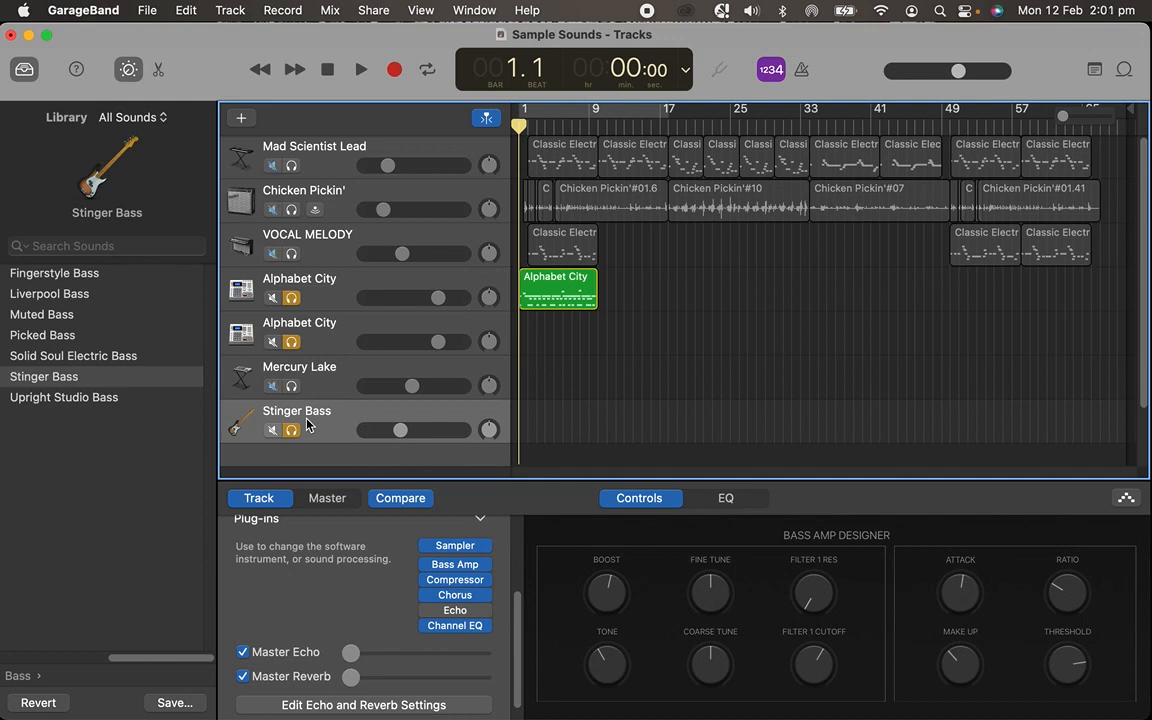
click(390, 75)
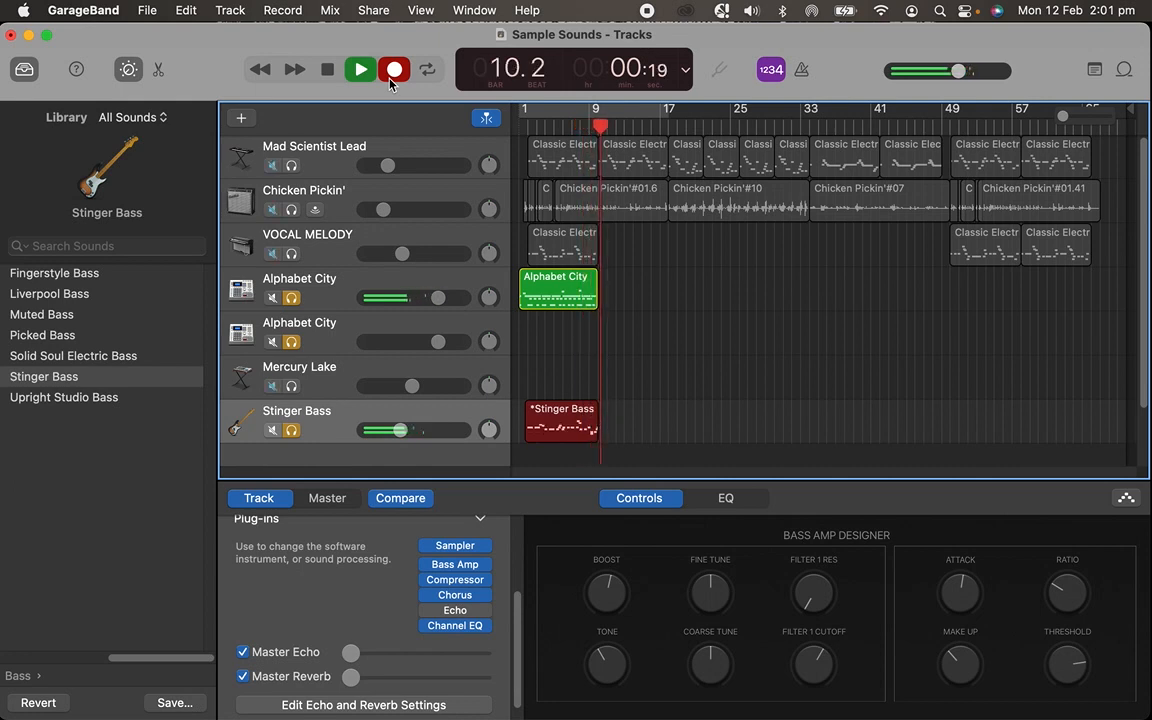
key(space)
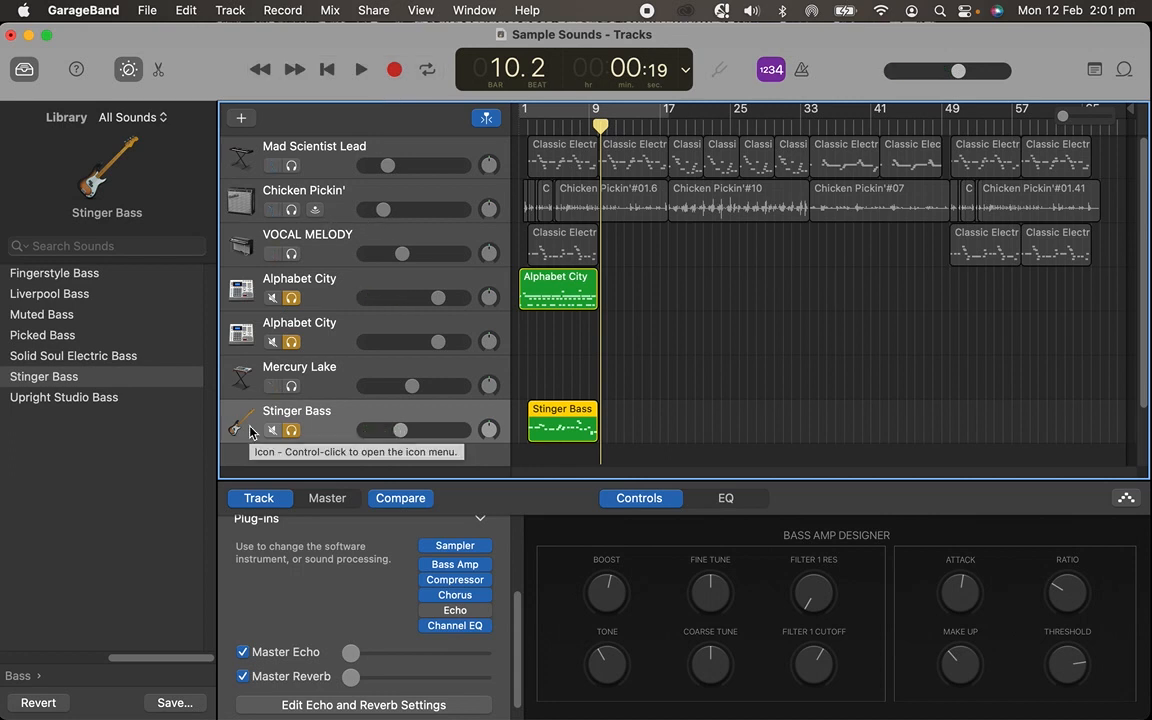
Solo VOCAL MELODY again and play it together with the recorded drums and bass from the beginning.
click(289, 256)
key(Return)
key(space)
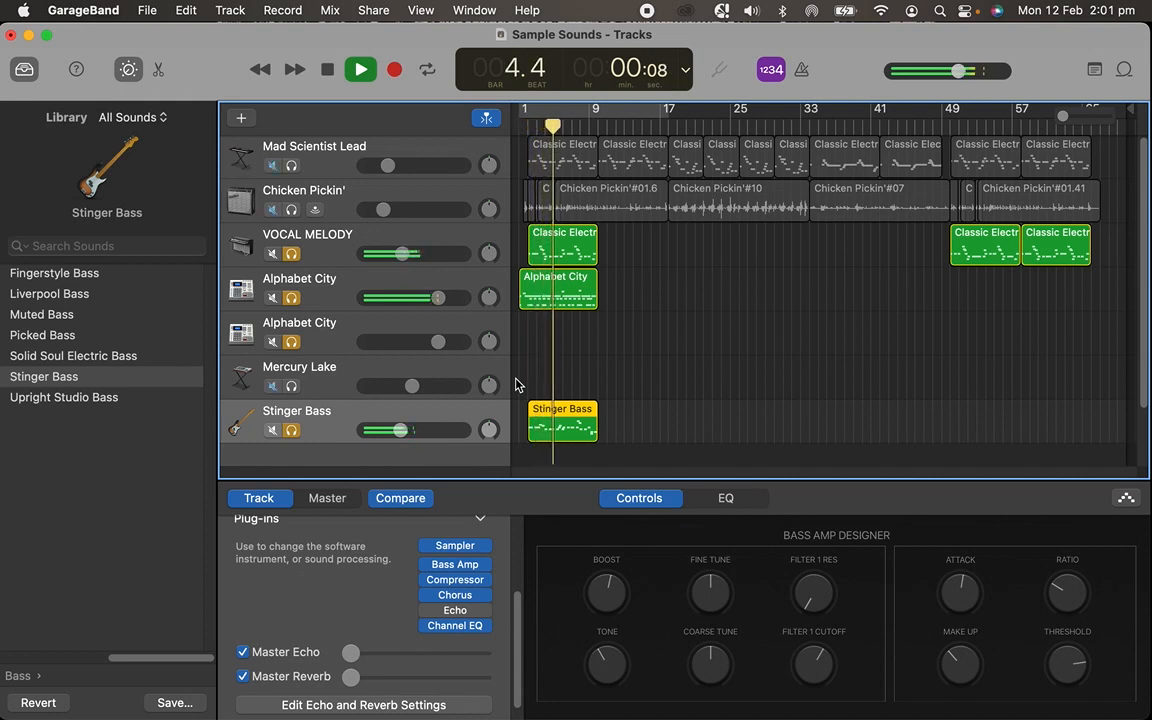
key(space)
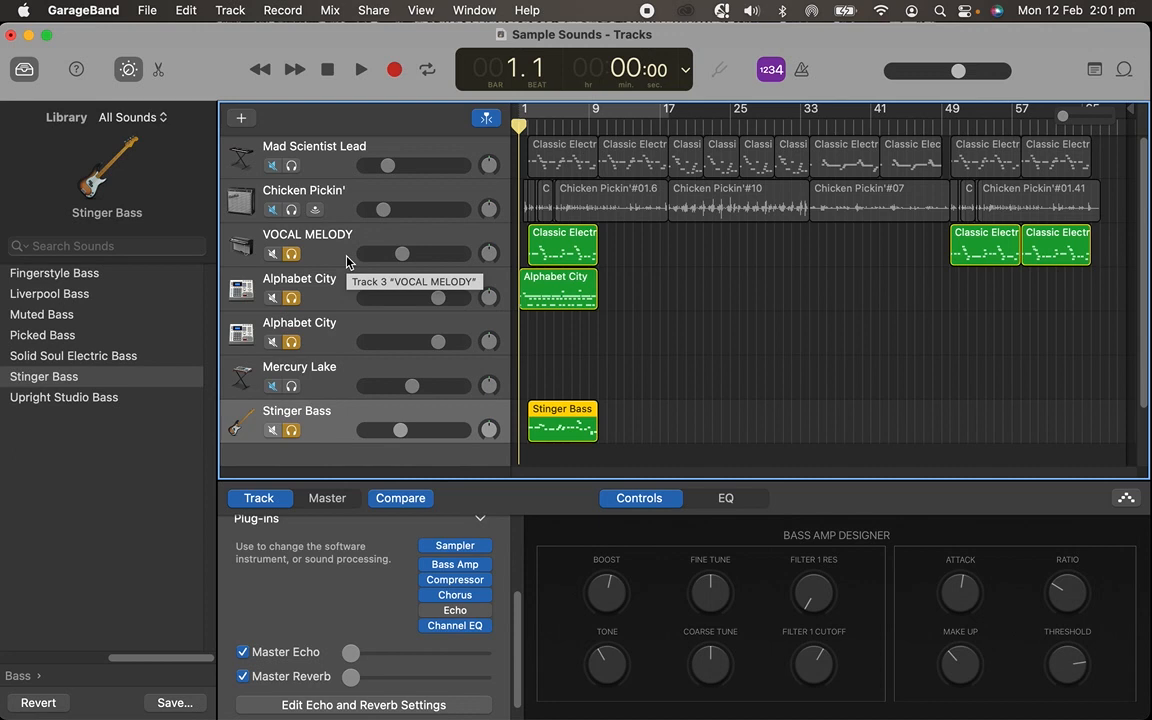
Turn solo off on VOCAL MELODY, both Alphabet City tracks and Stinger Bass.
mouse_move(456, 614)
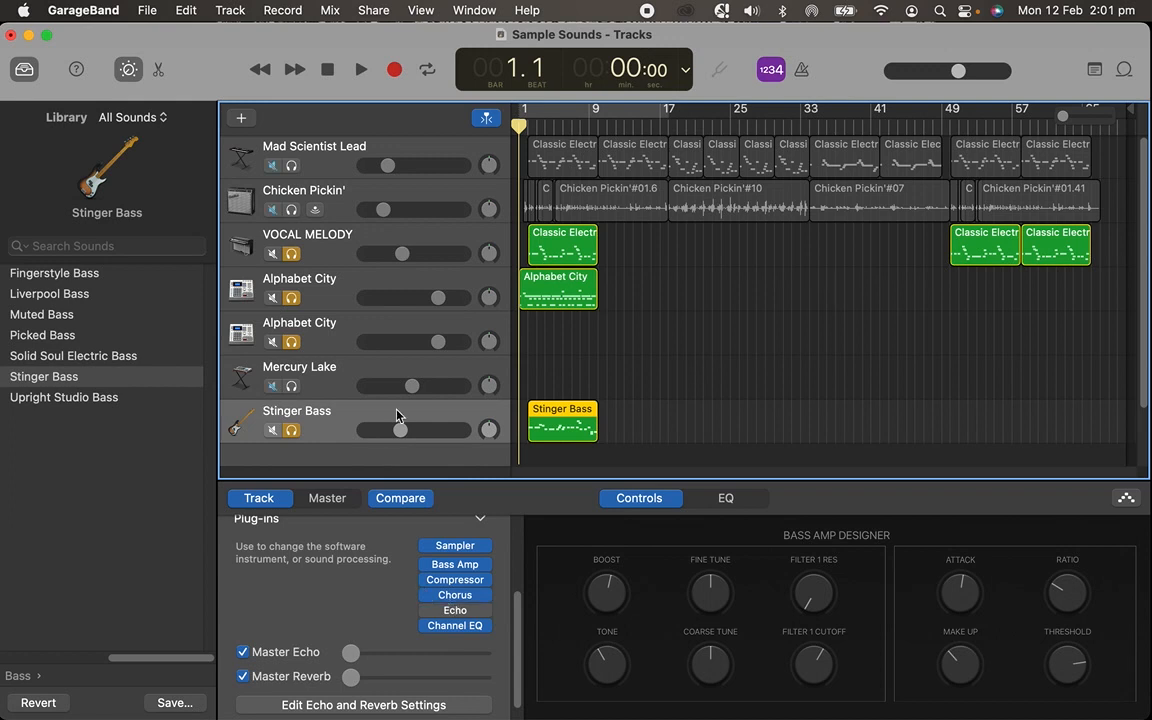
click(291, 253)
click(291, 297)
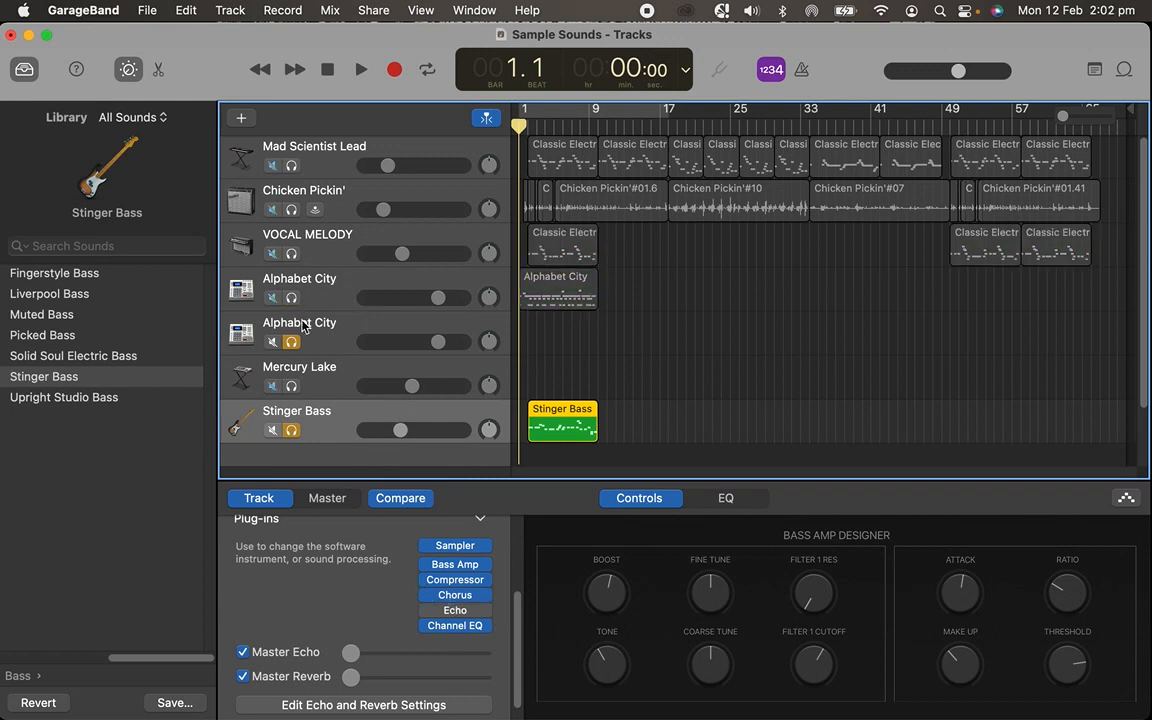
click(291, 341)
click(291, 430)
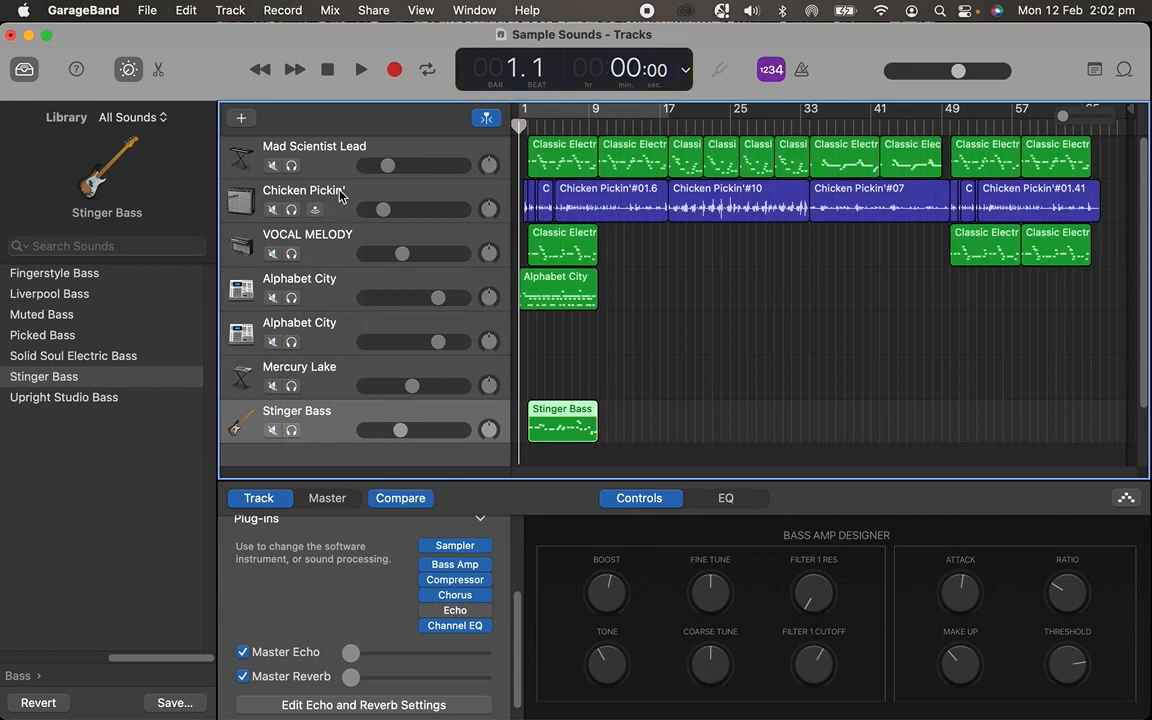
Try input monitoring on the Chicken Pickin' track, solo the track and view its plug-ins.
click(318, 210)
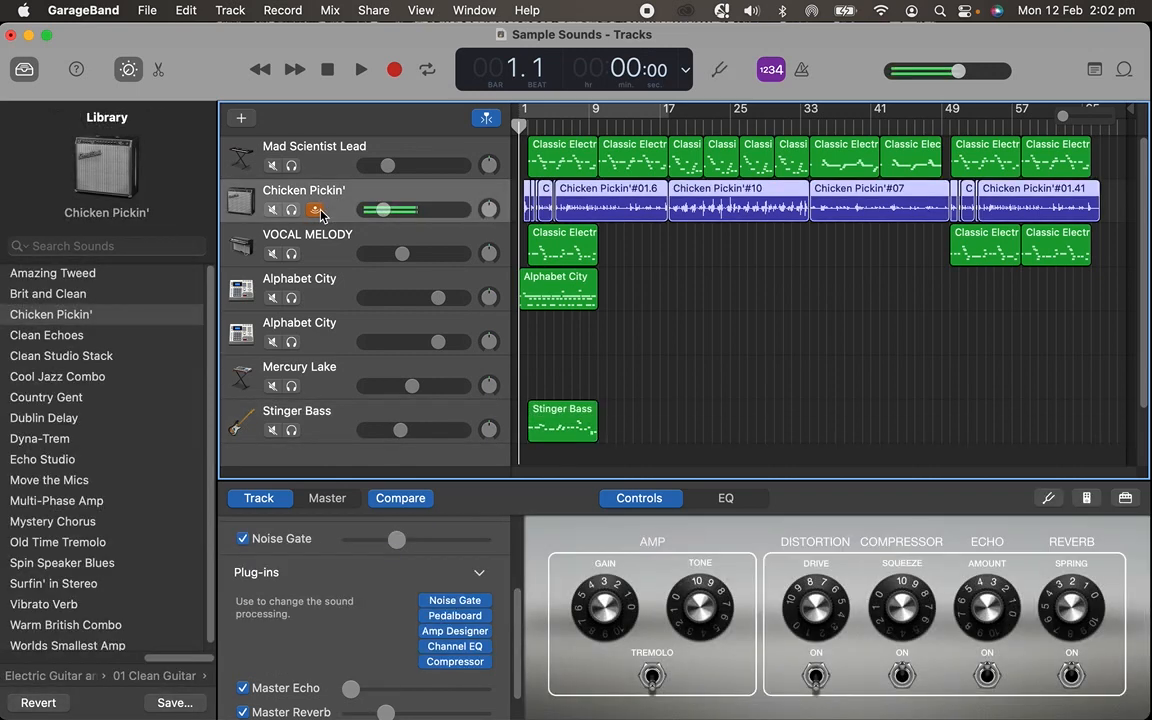
click(292, 210)
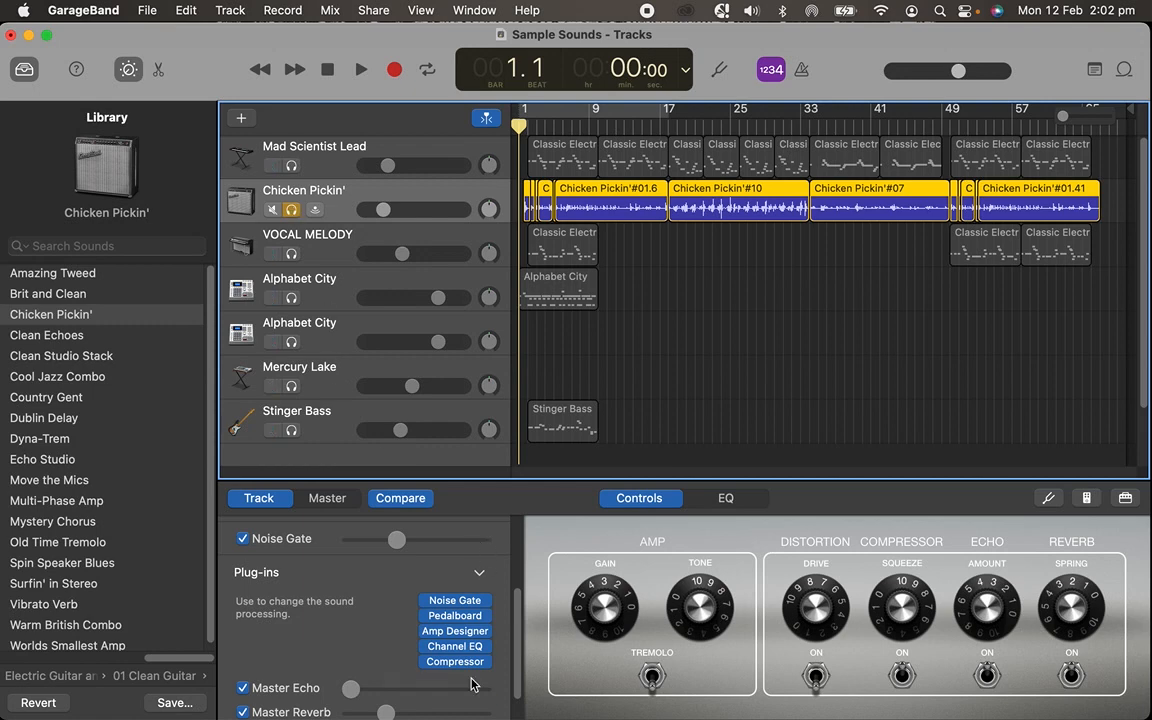
scroll(452, 628, down, 2)
scroll(455, 633, down, 1)
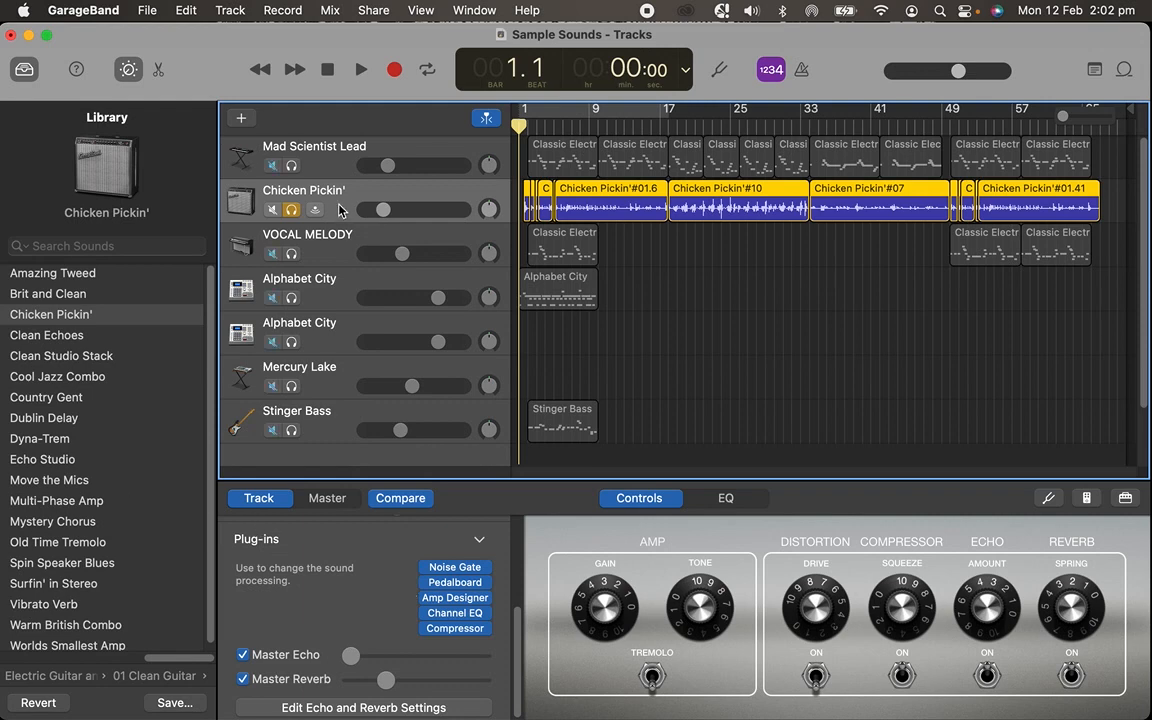
Compare the plug-ins of VOCAL MELODY and the two Alphabet City tracks, ending on the second Alphabet City track.
click(355, 245)
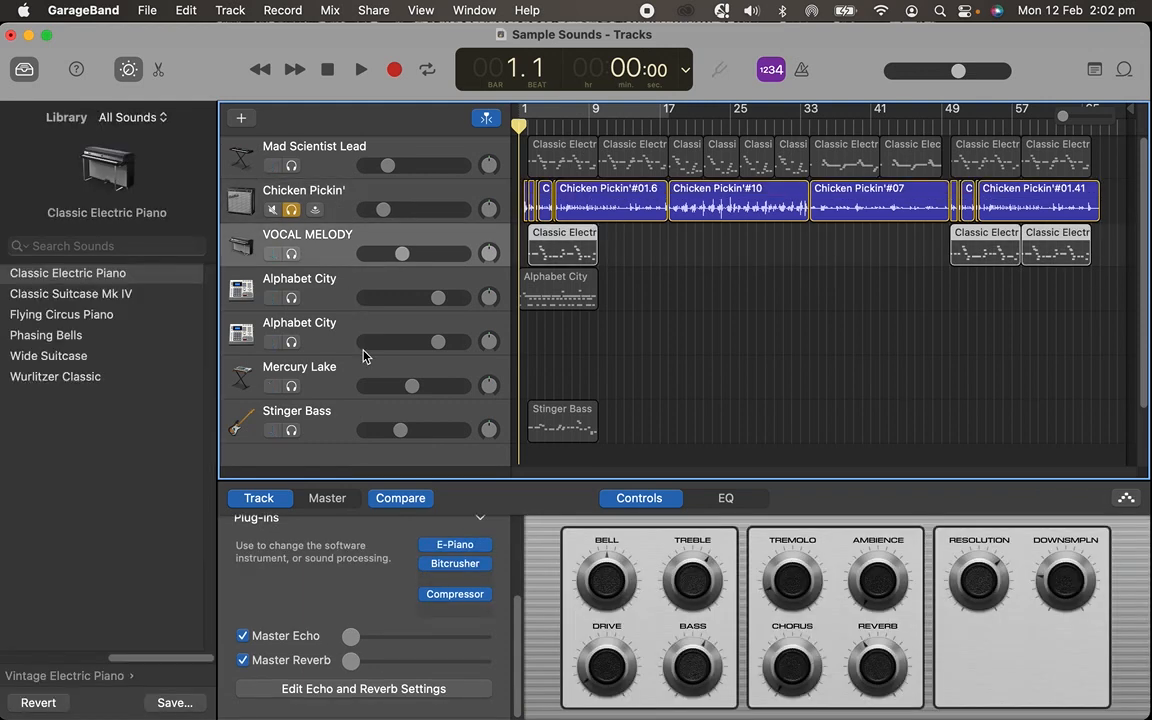
click(305, 282)
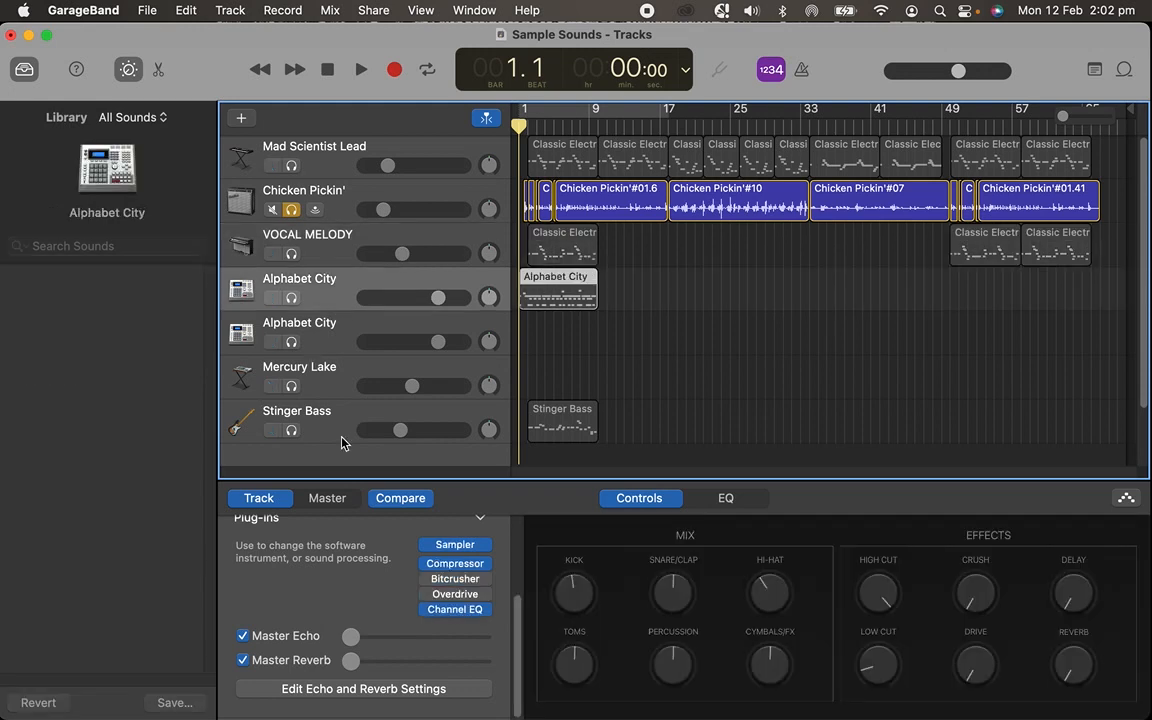
click(334, 350)
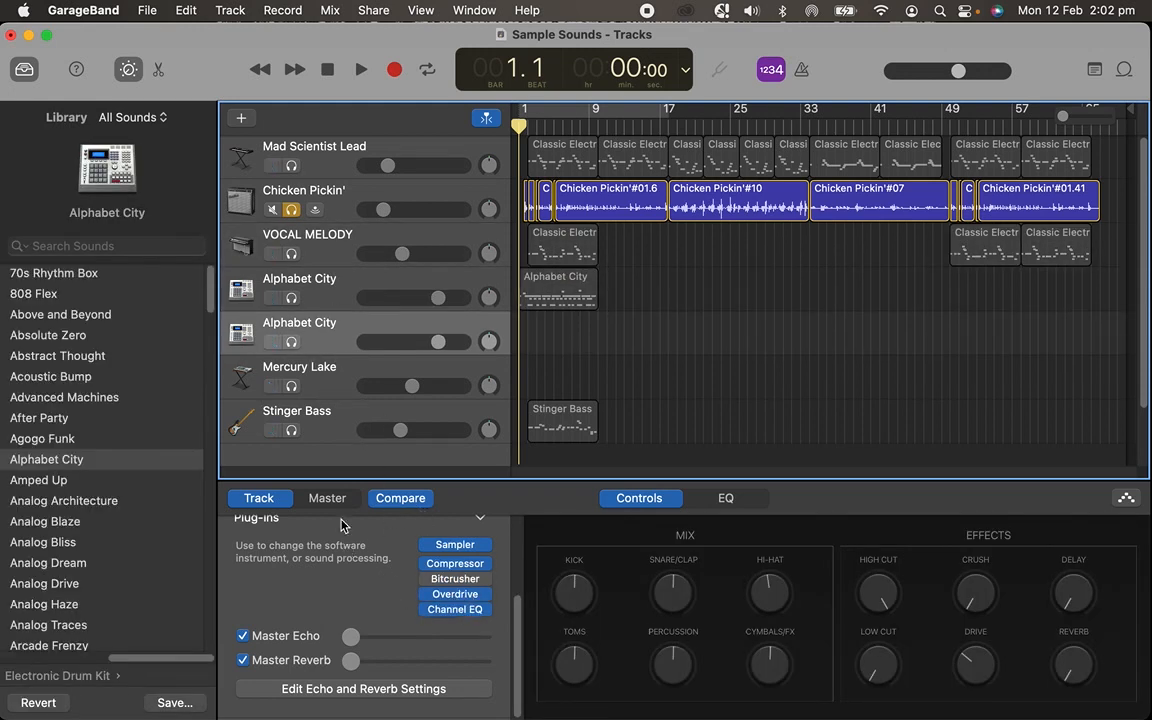
Show the master track's plug-ins, look through the available plug-in choices, and open the master Channel EQ.
click(327, 497)
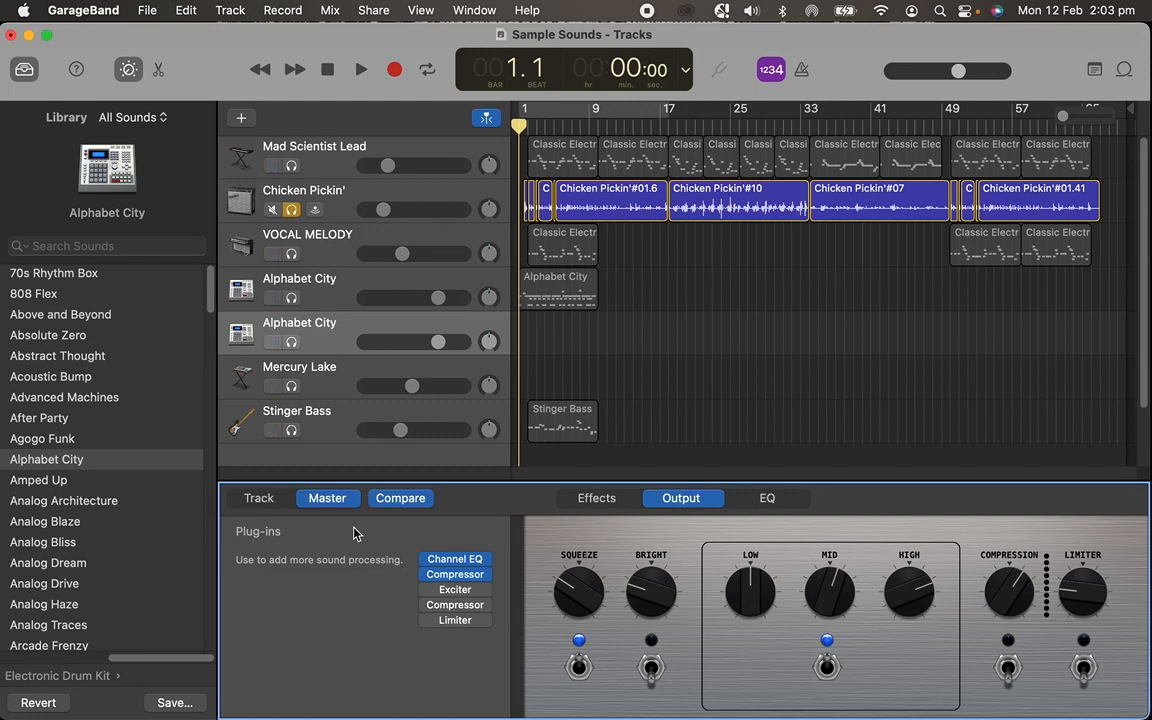
click(487, 561)
mouse_move(520, 540)
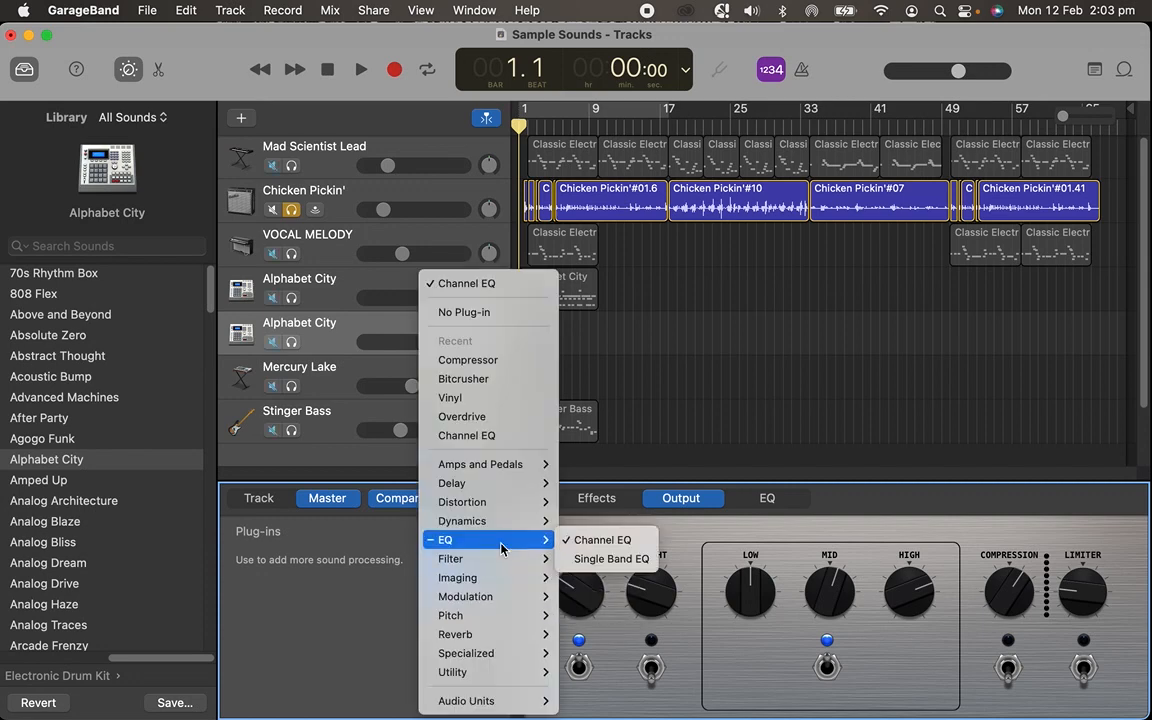
click(559, 487)
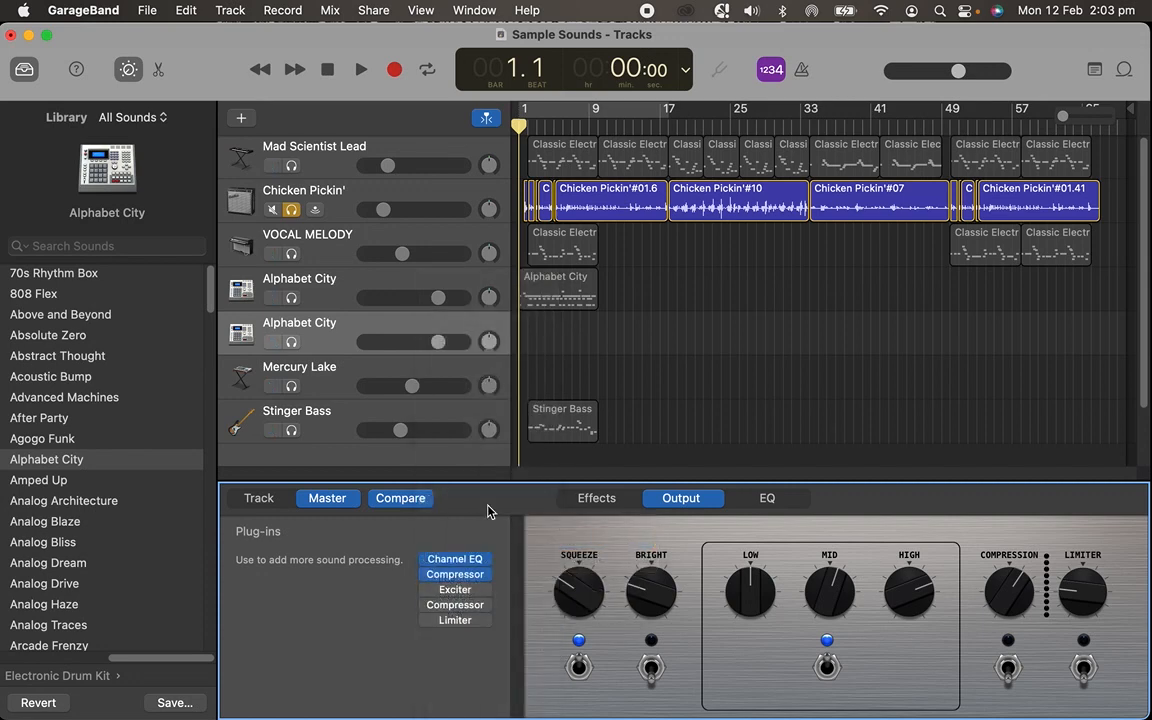
click(452, 560)
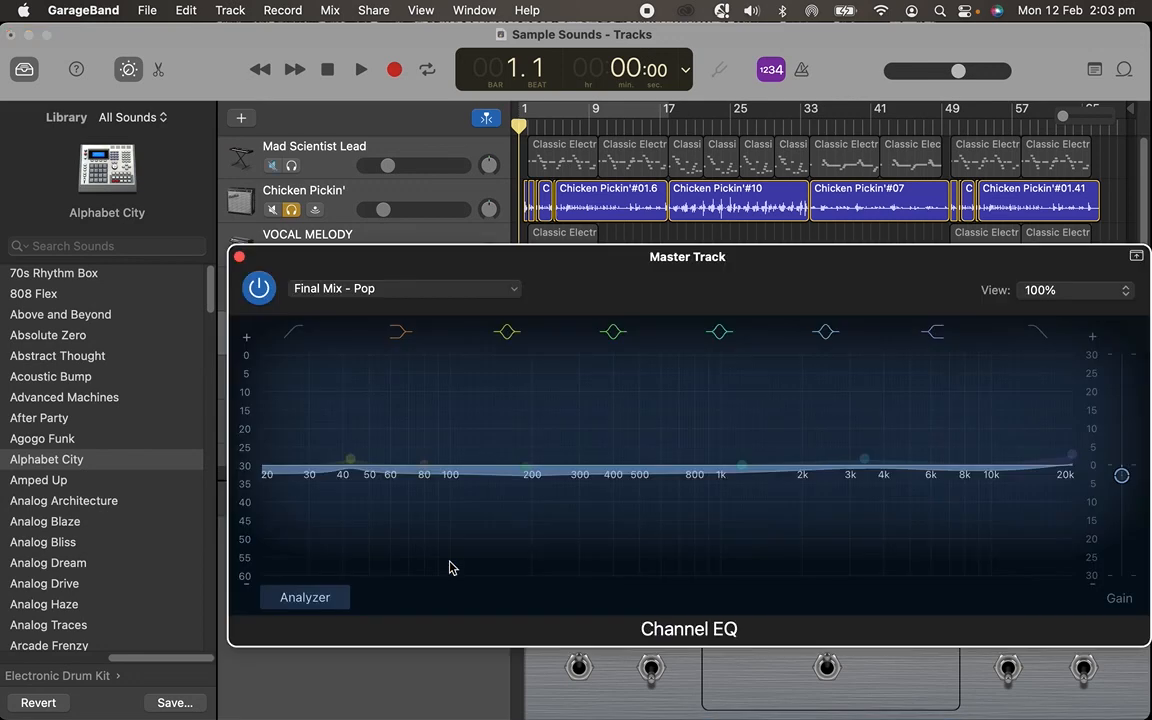
Look through the mastering presets of the master Channel EQ, keep Final Mix - Pop, and close the plug-in.
click(395, 291)
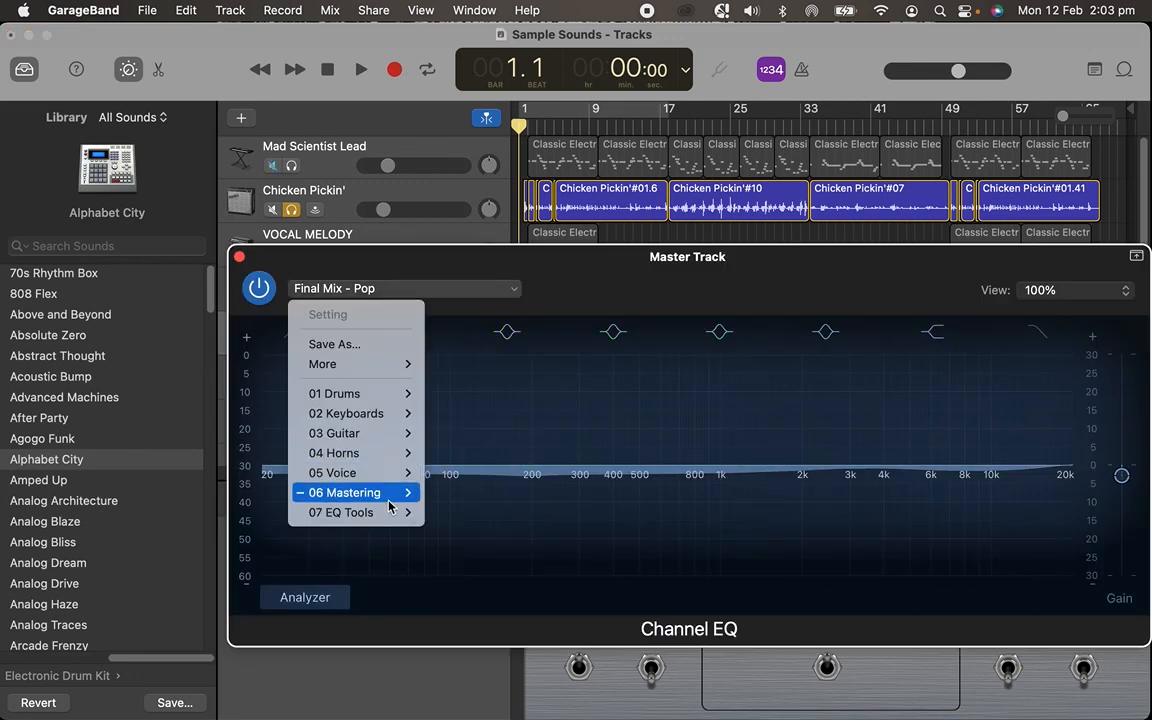
mouse_move(389, 502)
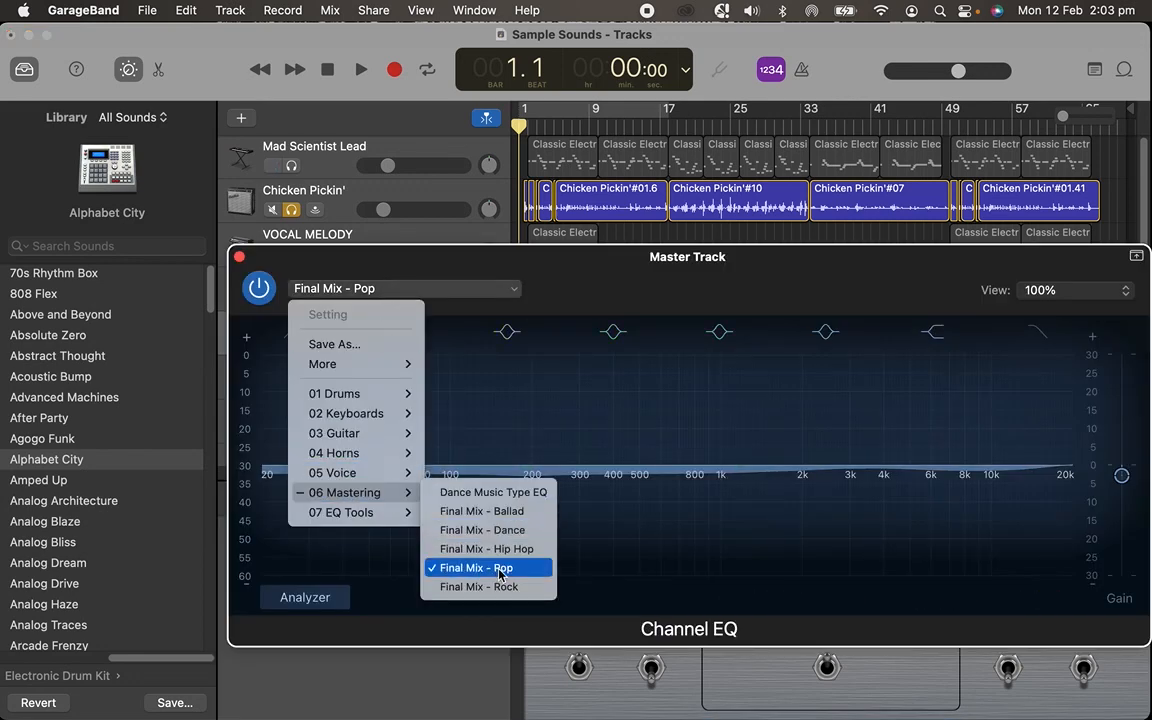
click(577, 283)
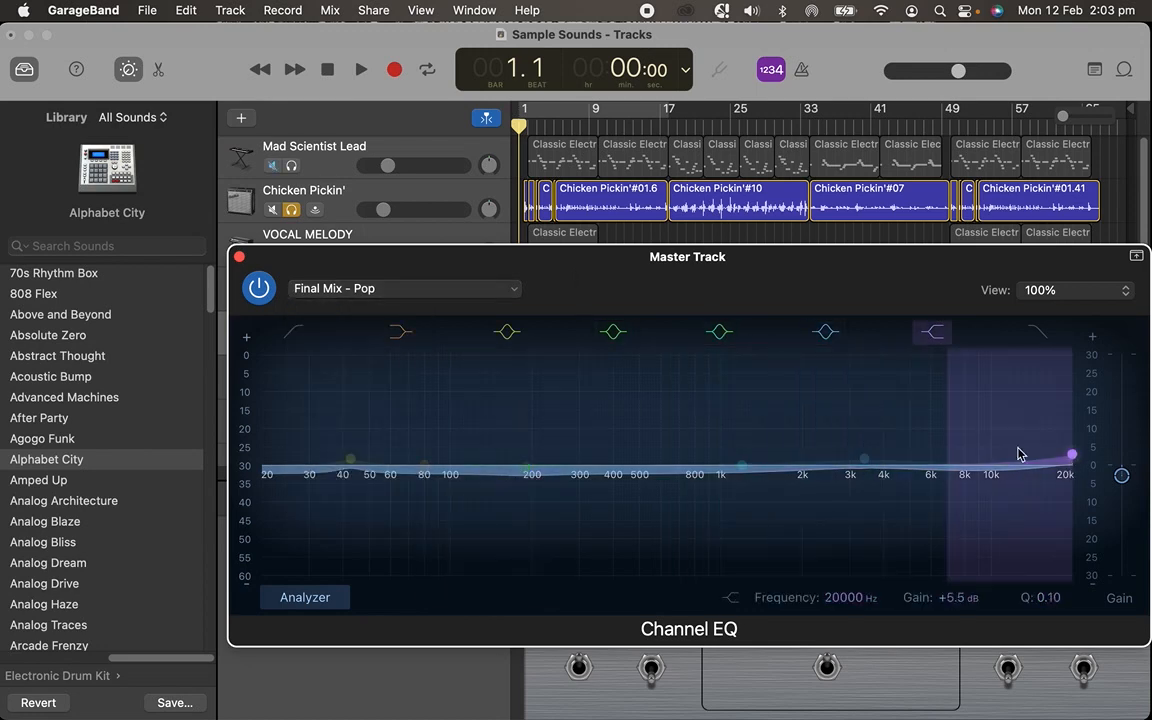
click(240, 258)
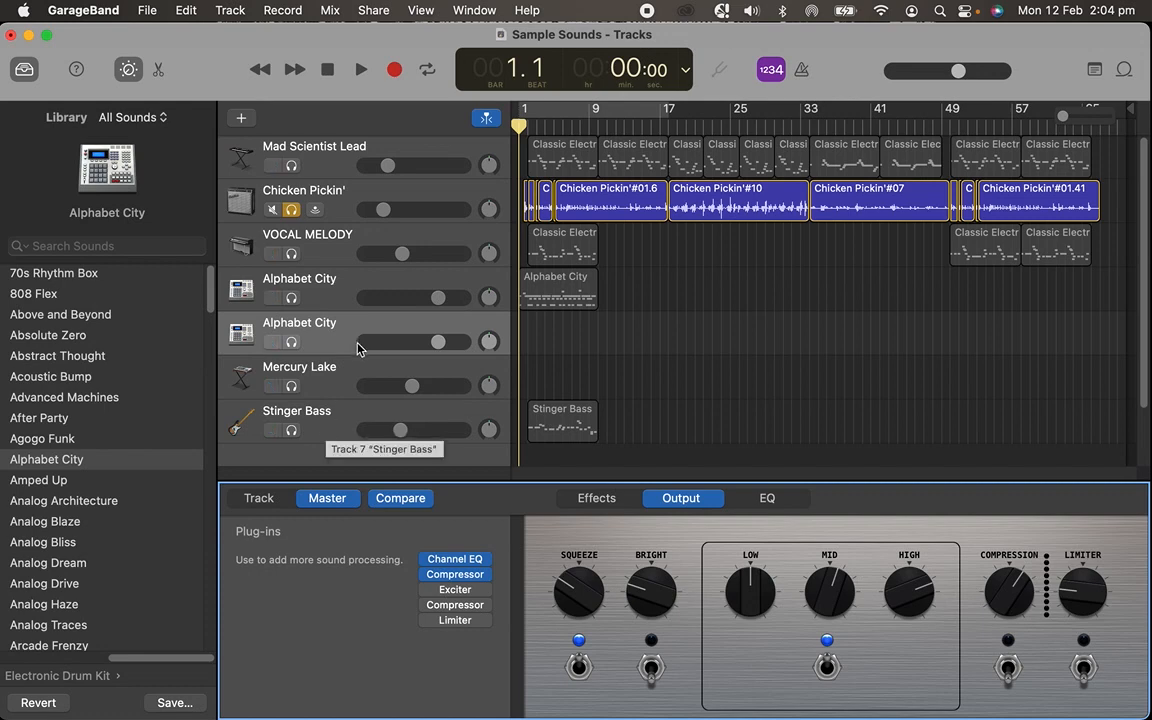
Open the master track's first Compressor, look through its Compressor Tools presets, and close it with Platinum Analog Tape kept.
click(470, 566)
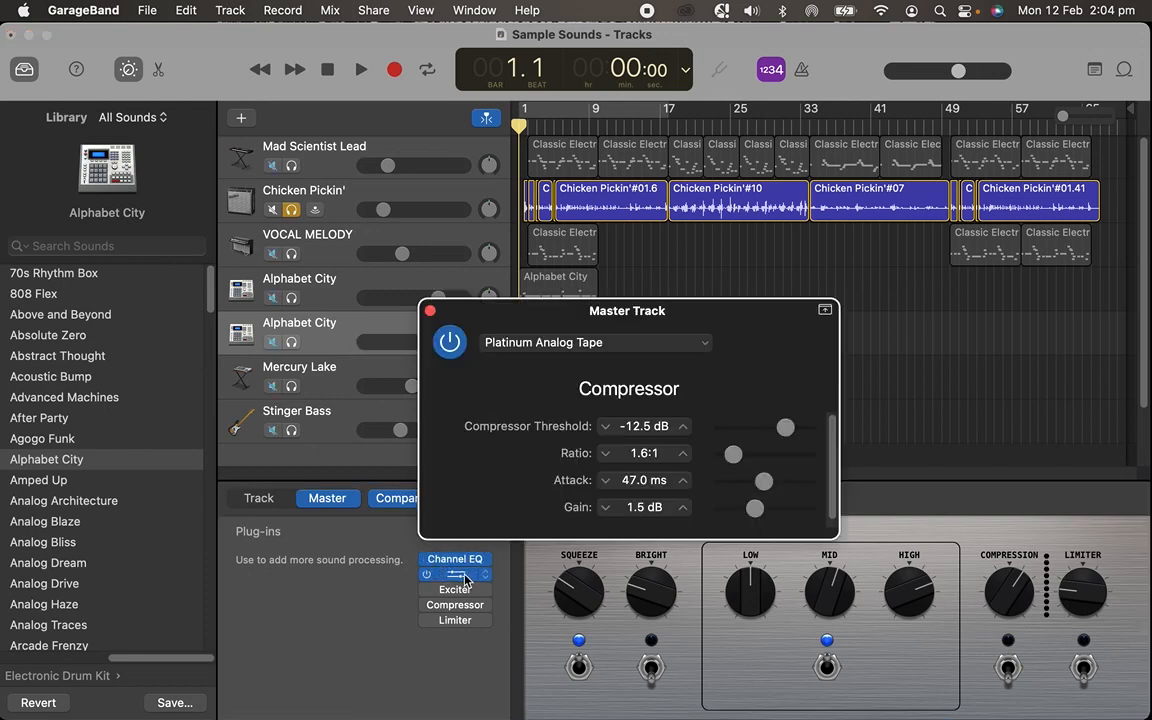
click(618, 342)
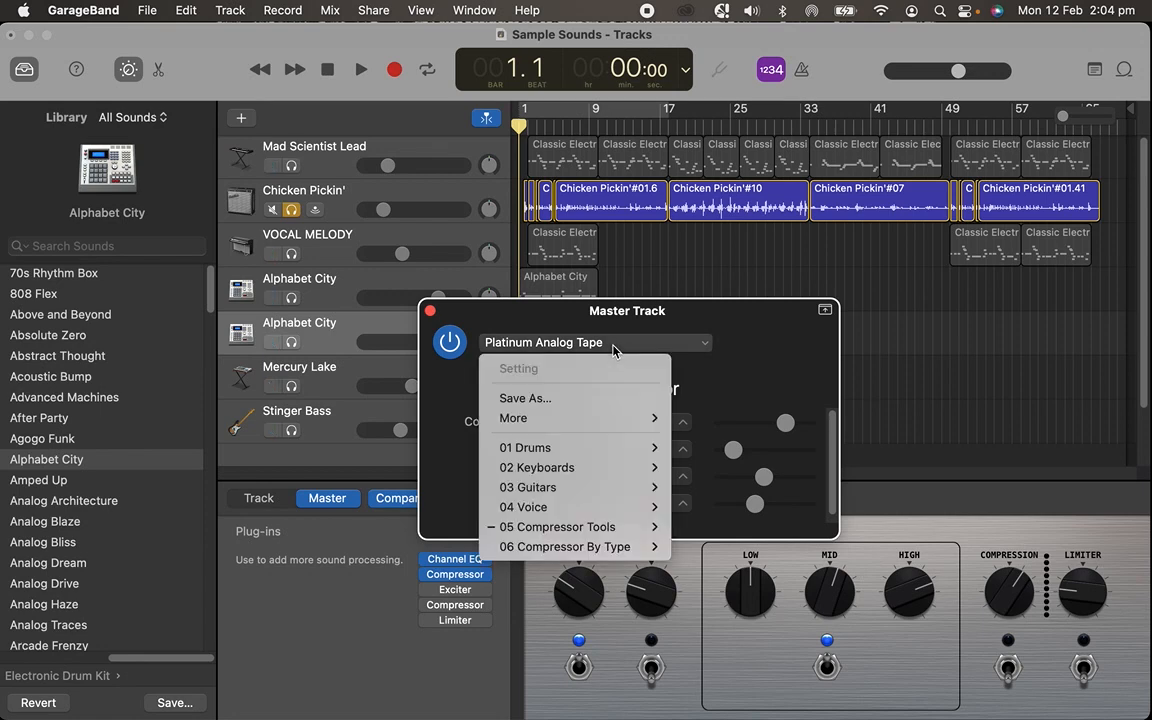
mouse_move(630, 526)
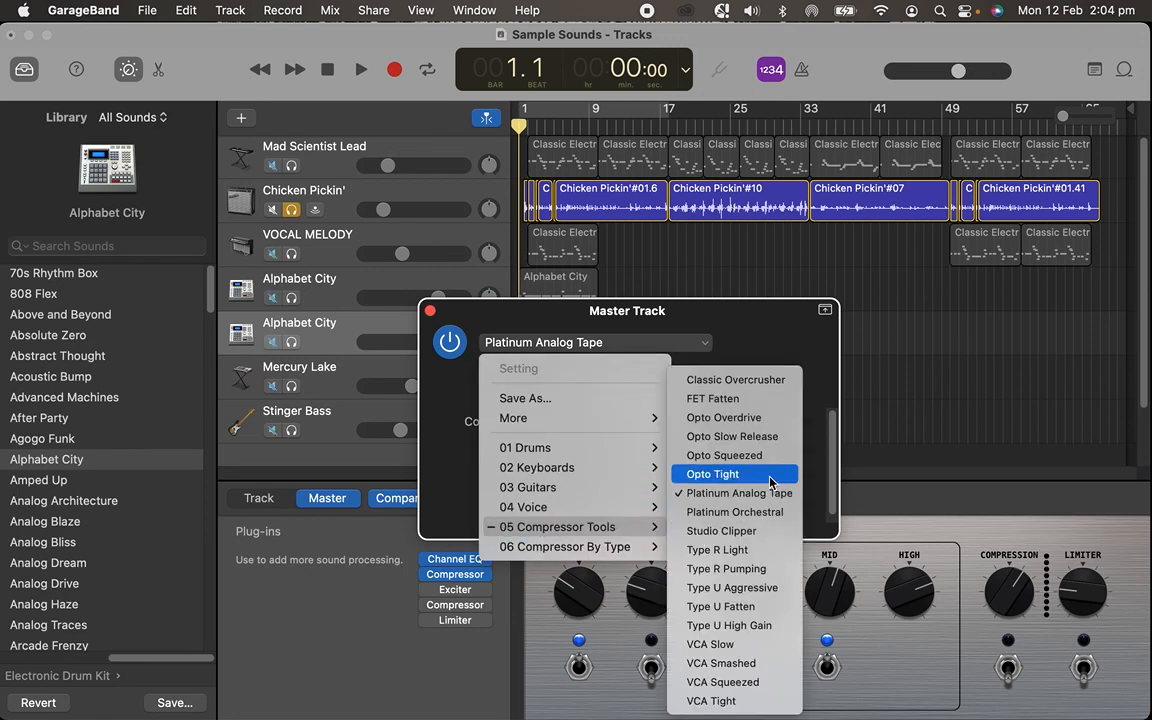
click(460, 398)
click(430, 313)
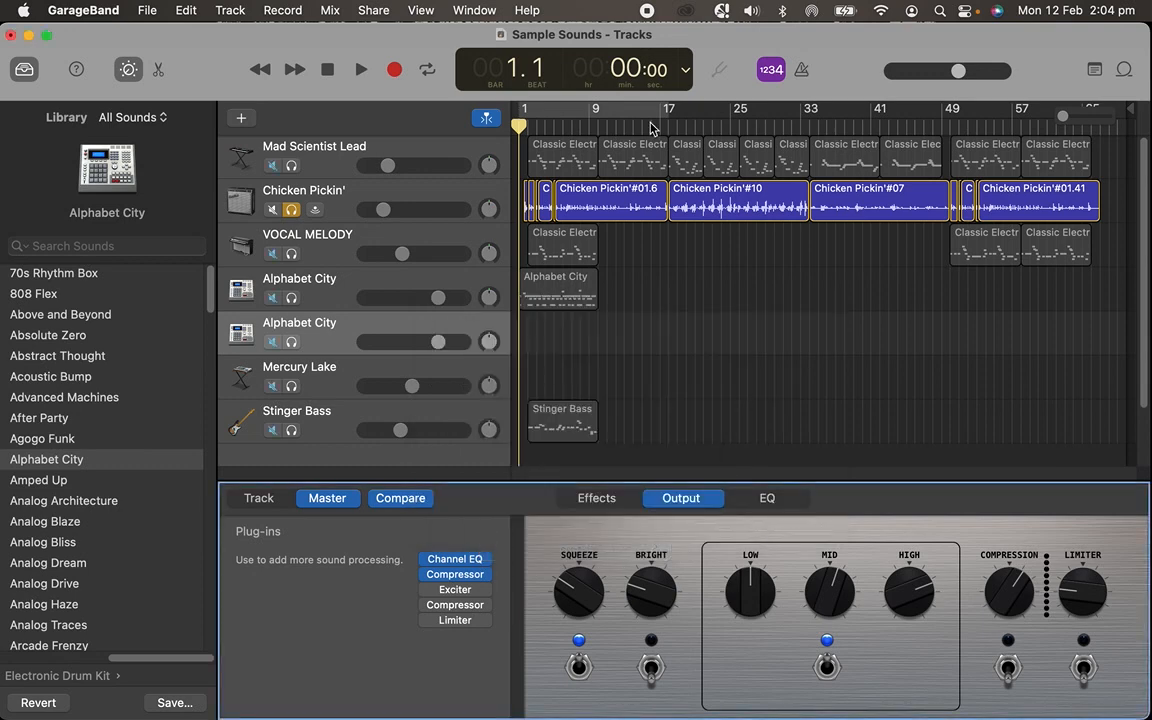
Play the soloed Chicken Pickin' track for a few bars, stop, and turn its solo off.
key(space)
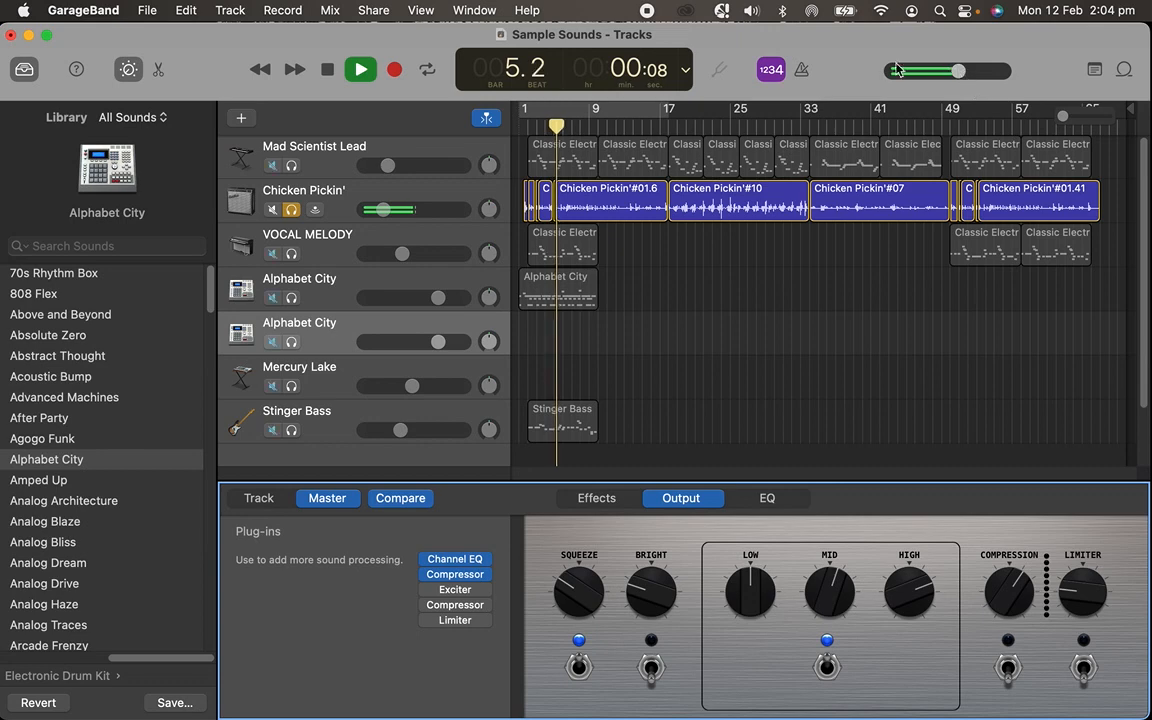
key(space)
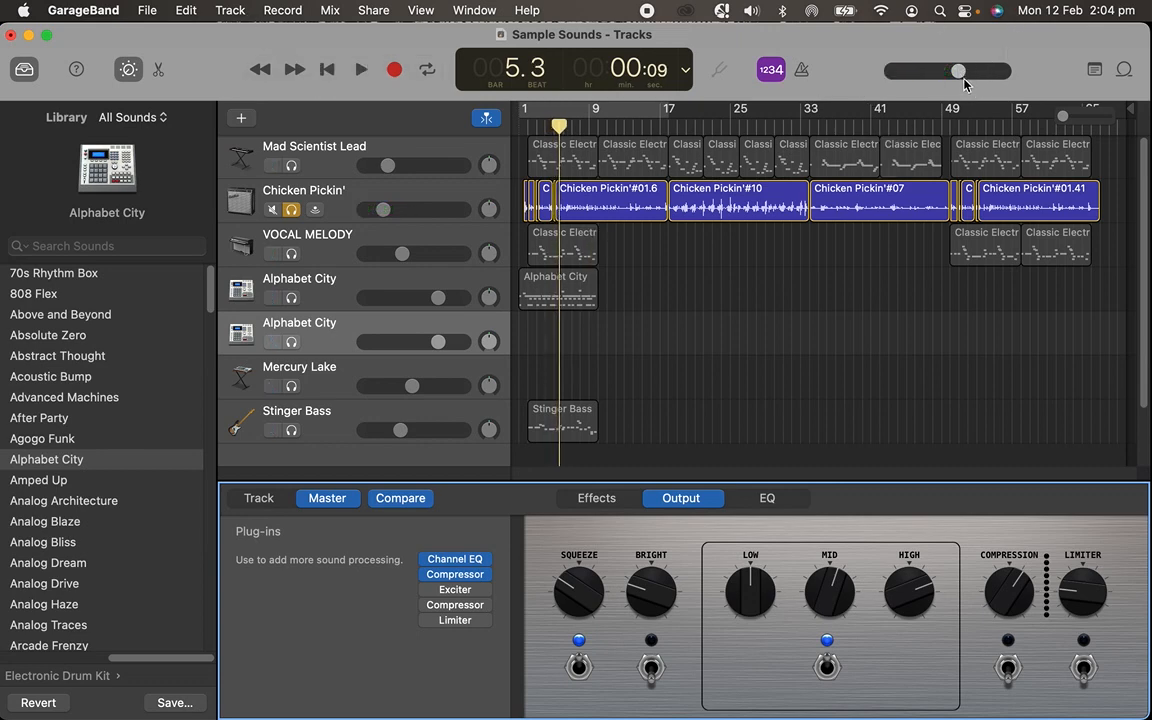
click(292, 209)
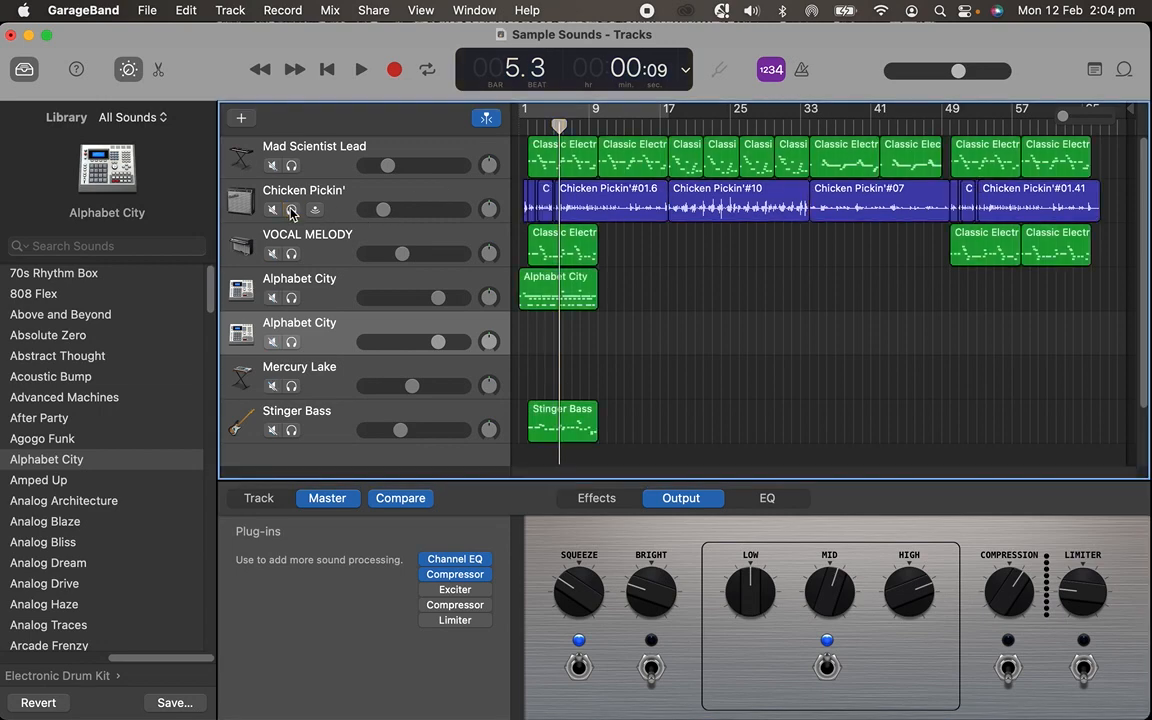
Solo VOCAL MELODY, both Alphabet City tracks, Mercury Lake and Stinger Bass.
click(291, 253)
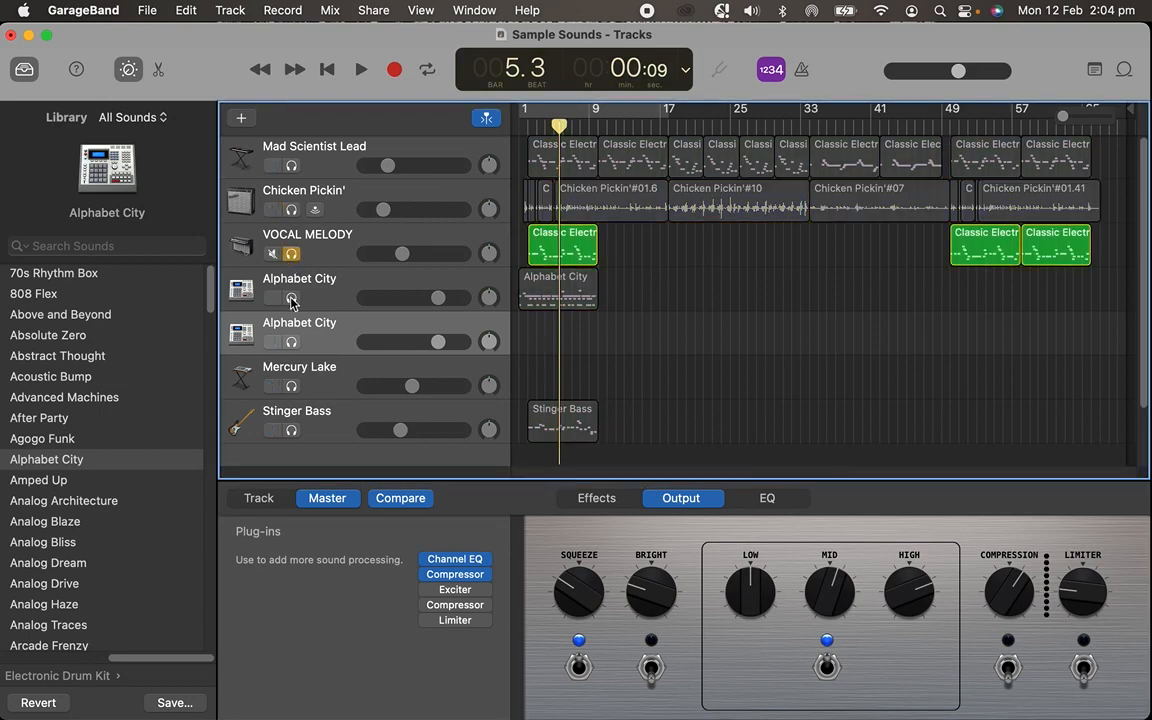
click(292, 298)
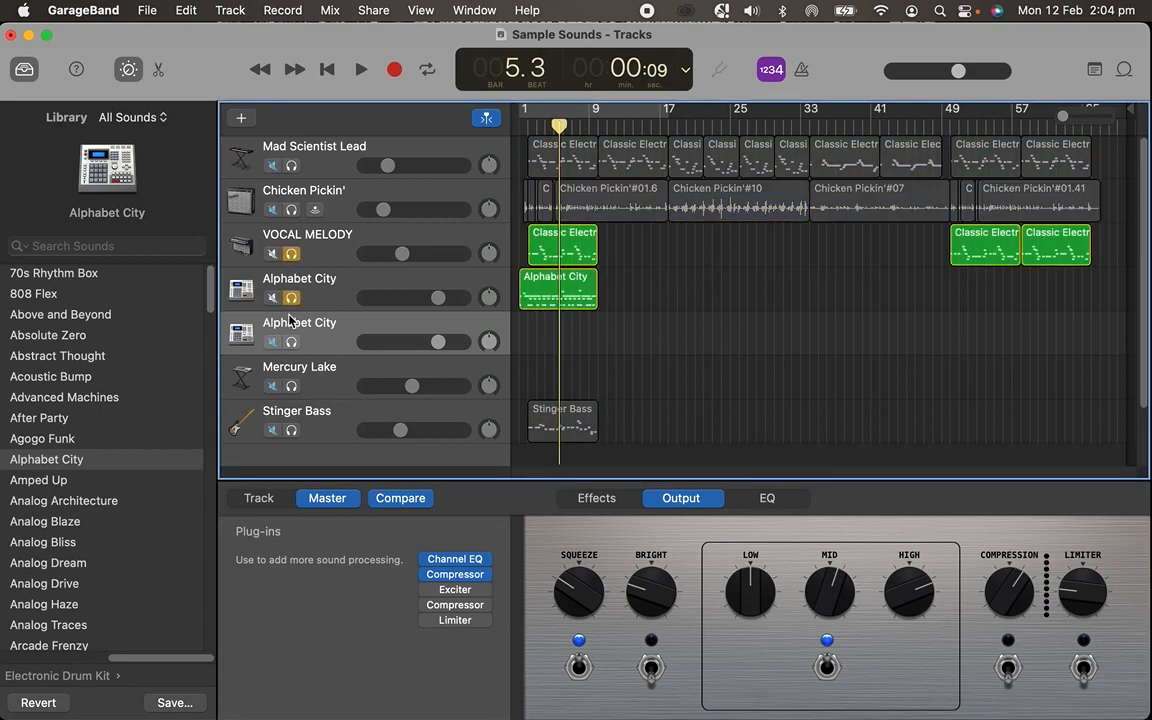
click(292, 430)
click(291, 386)
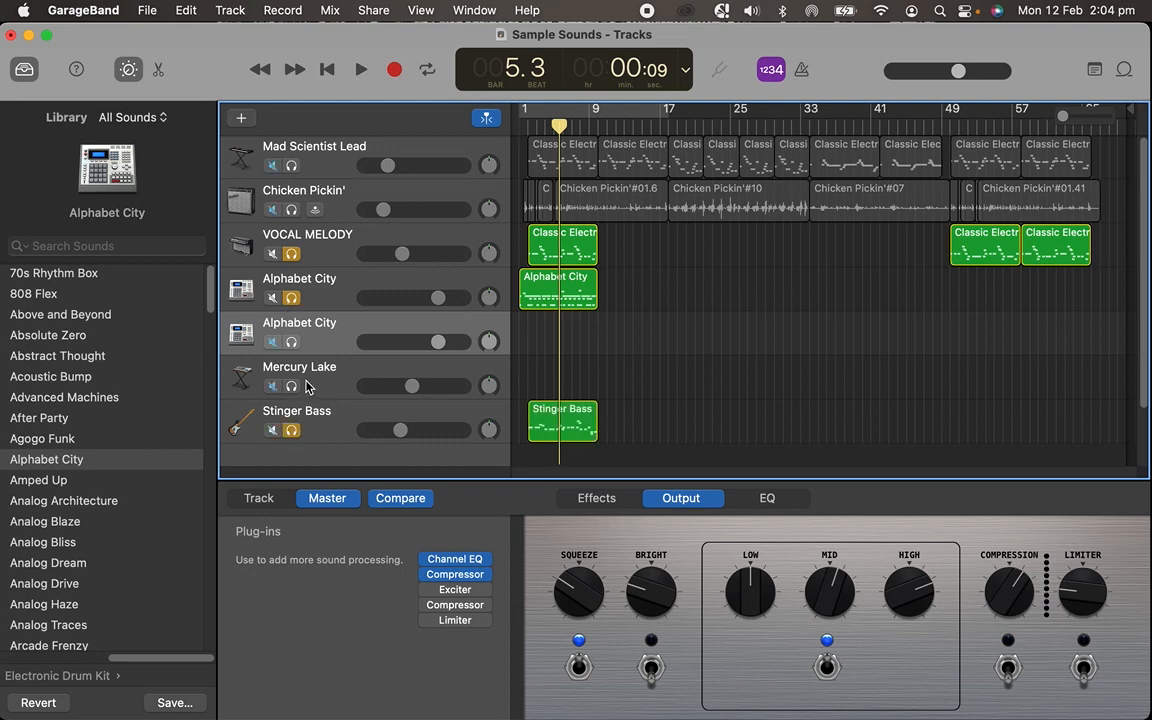
click(292, 343)
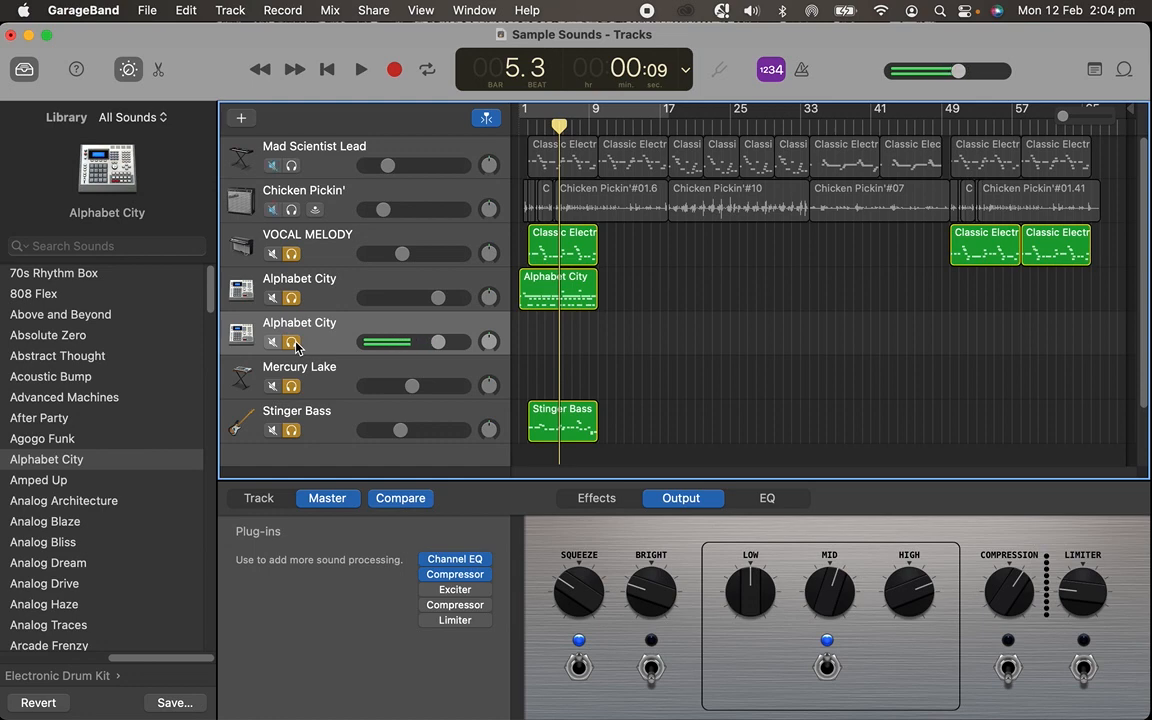
Record a short take on the second Alphabet City track starting around bar 5, stop, and return to the beginning.
click(397, 70)
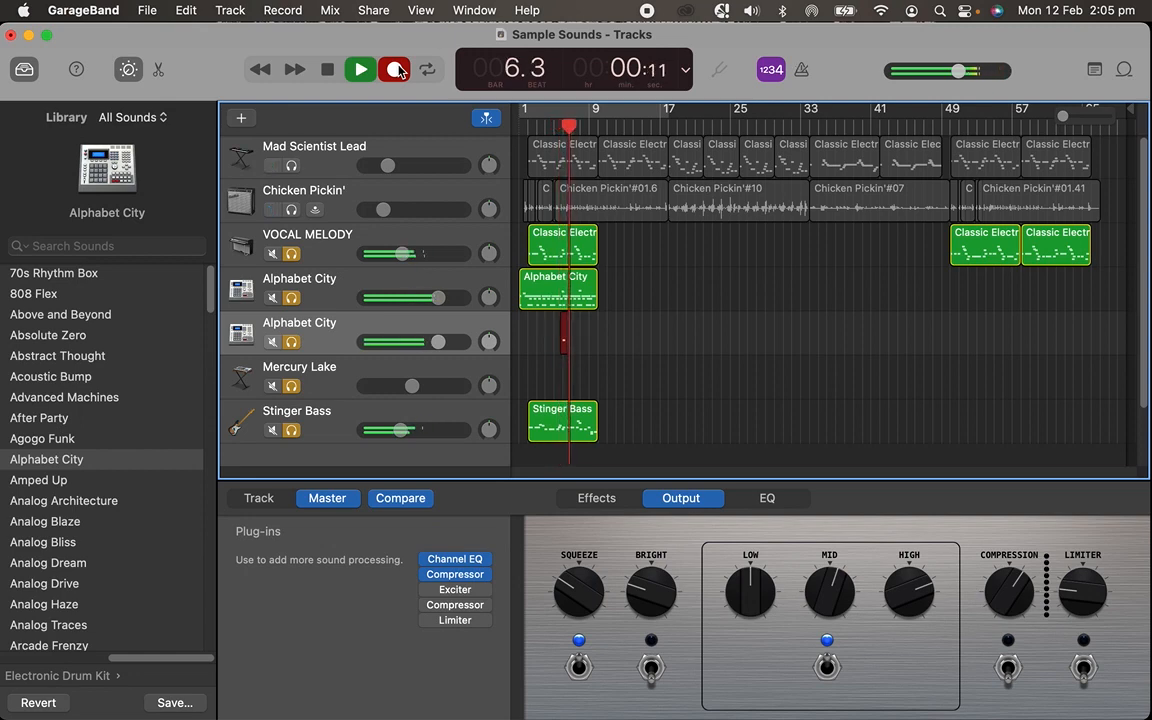
click(327, 74)
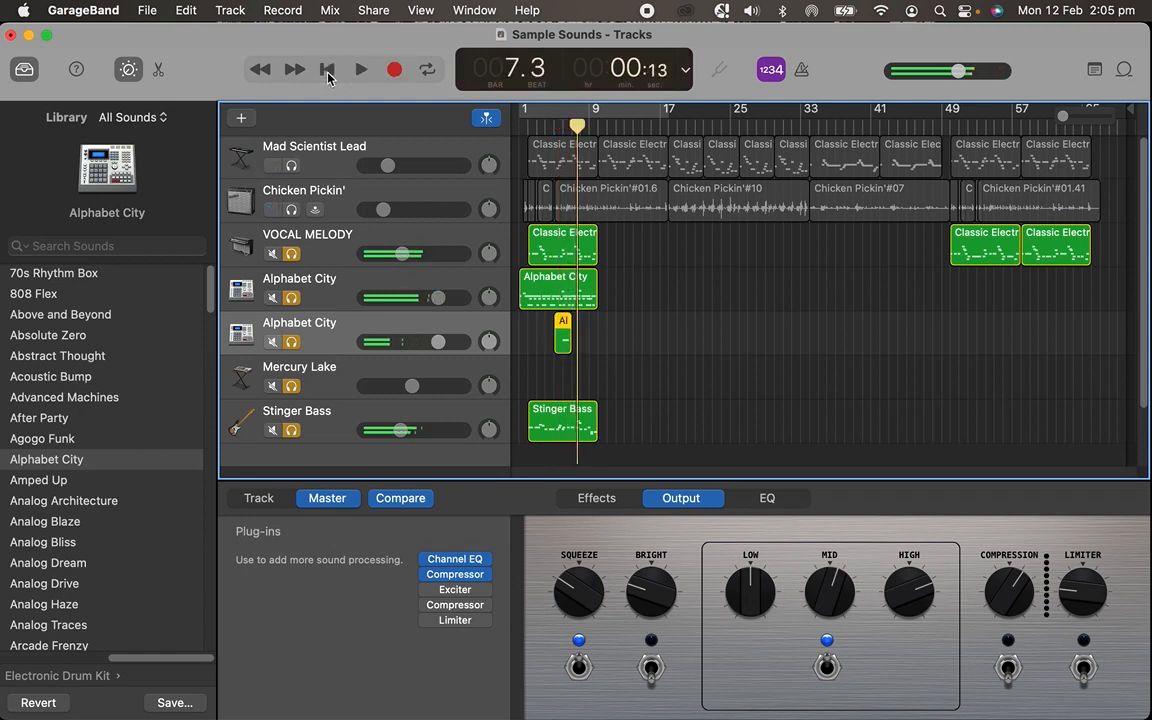
click(327, 74)
Play back the soloed tracks with the new Alphabet City take, stop, and return the playhead to bar 1.
key(space)
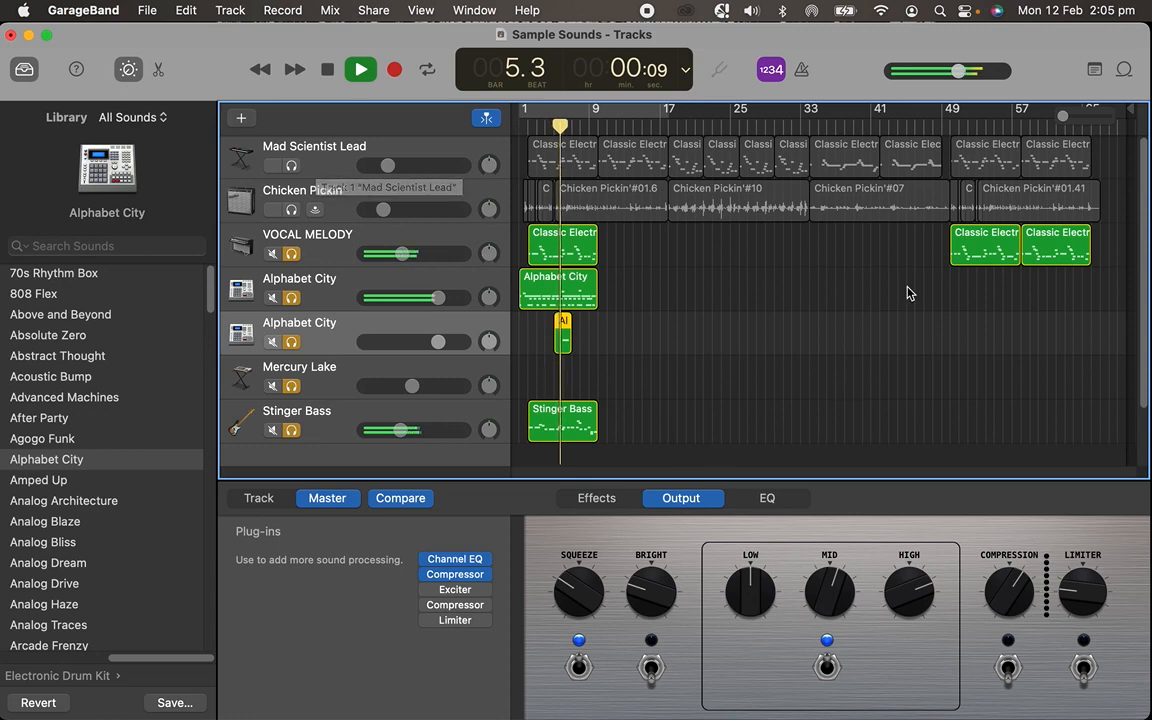
click(1076, 117)
mouse_move(1076, 117)
mouse_down()
mouse_move(1101, 121)
mouse_move(1091, 117)
mouse_up()
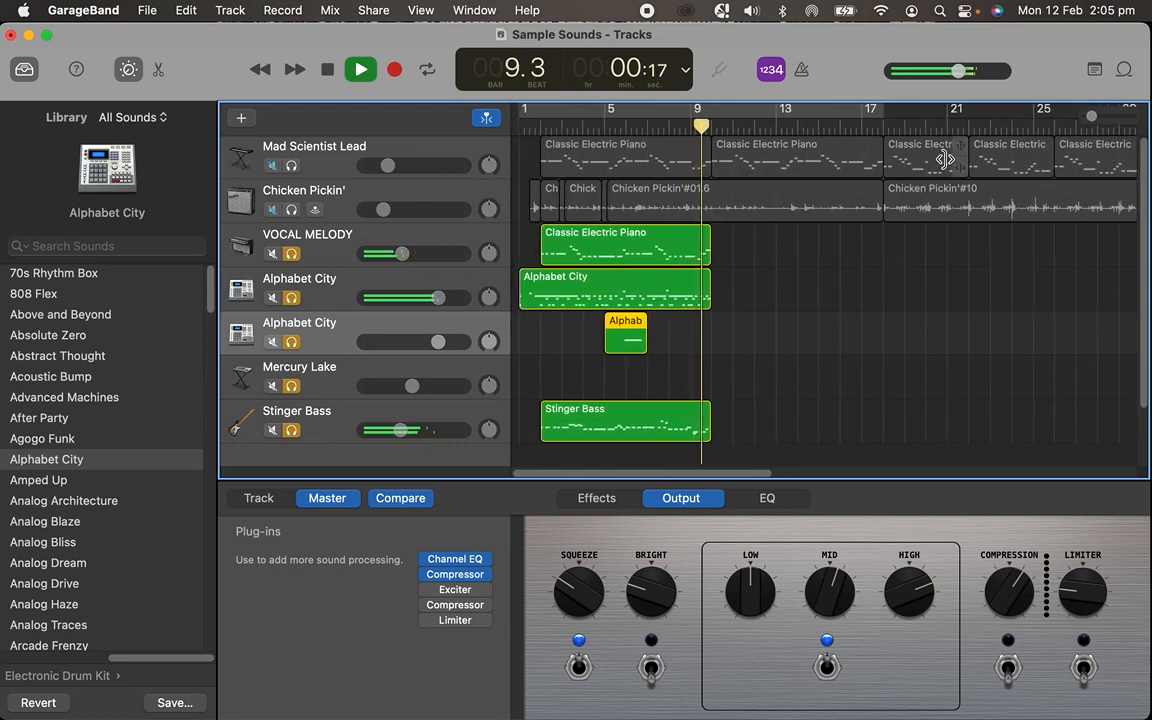
key(space)
key(Return)
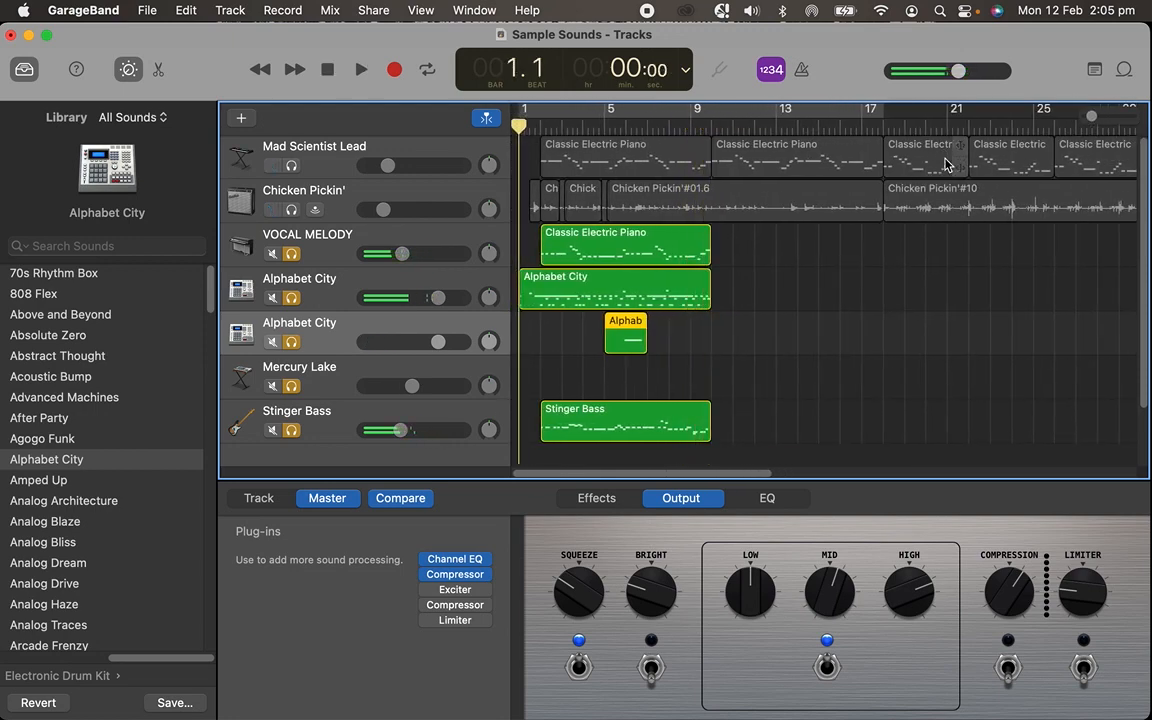
Solo Mad Scientist Lead and turn solo off on VOCAL MELODY, both Alphabet City tracks, Mercury Lake and Stinger Bass.
click(290, 164)
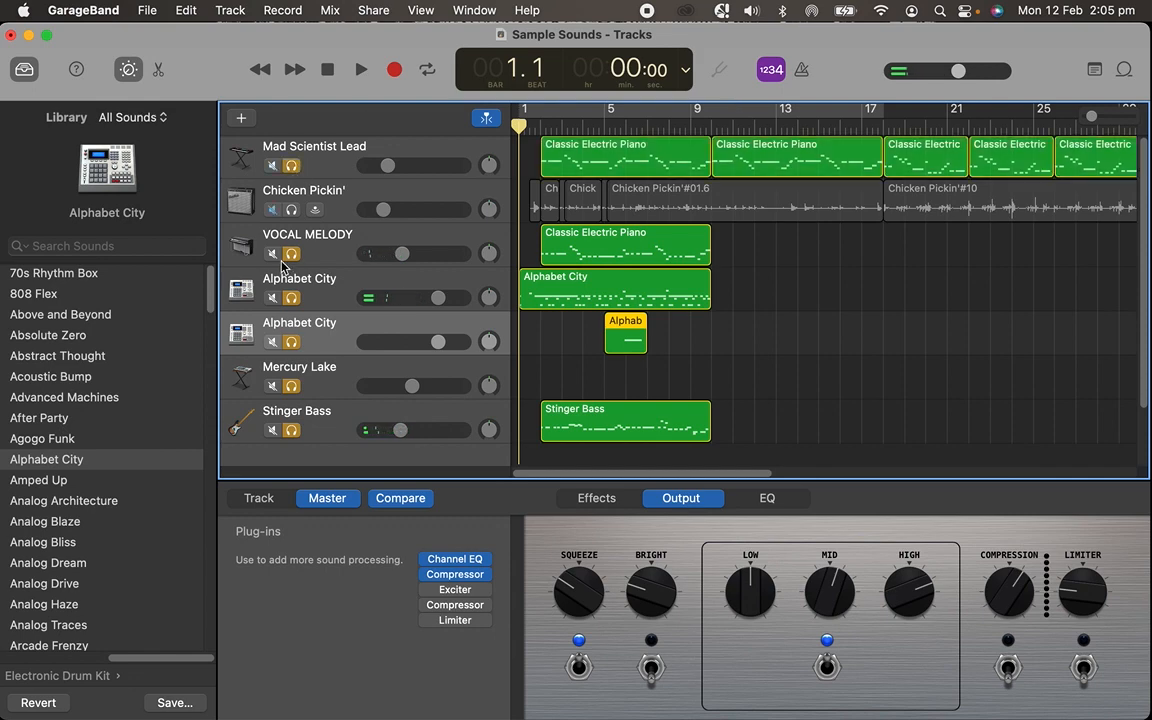
drag(291, 254, 296, 413)
click(291, 431)
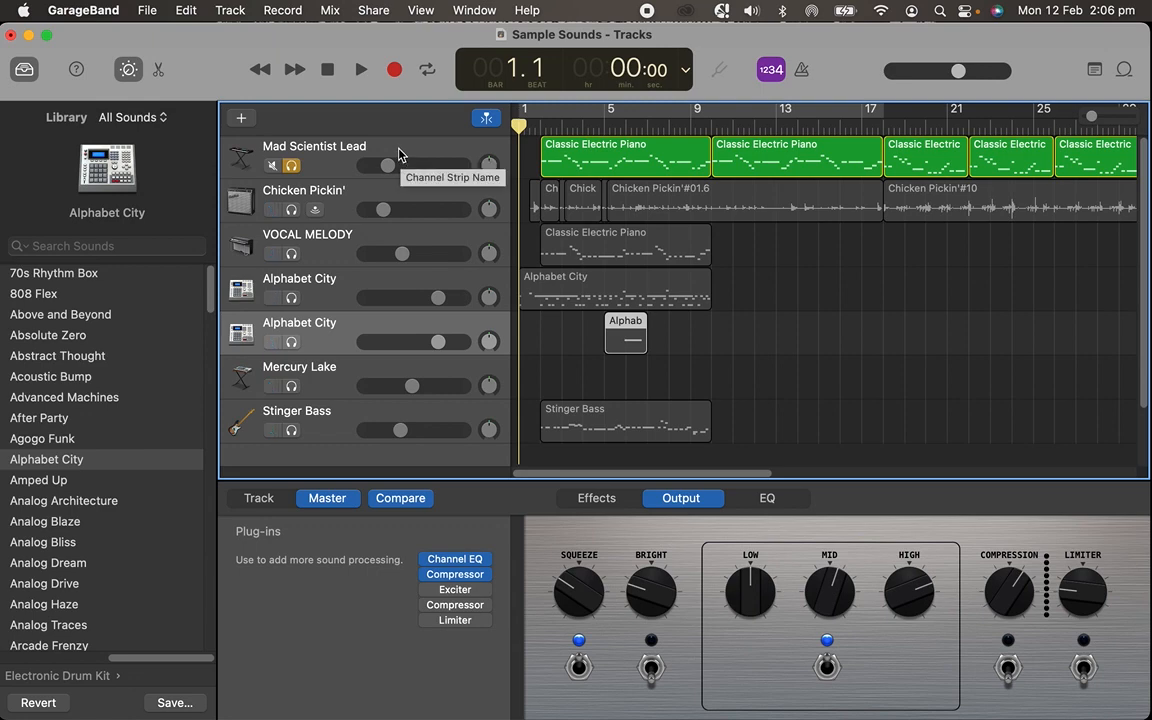
Play the soloed Mad Scientist Lead from the start, select its track, and stop back at bar 1.
click(362, 69)
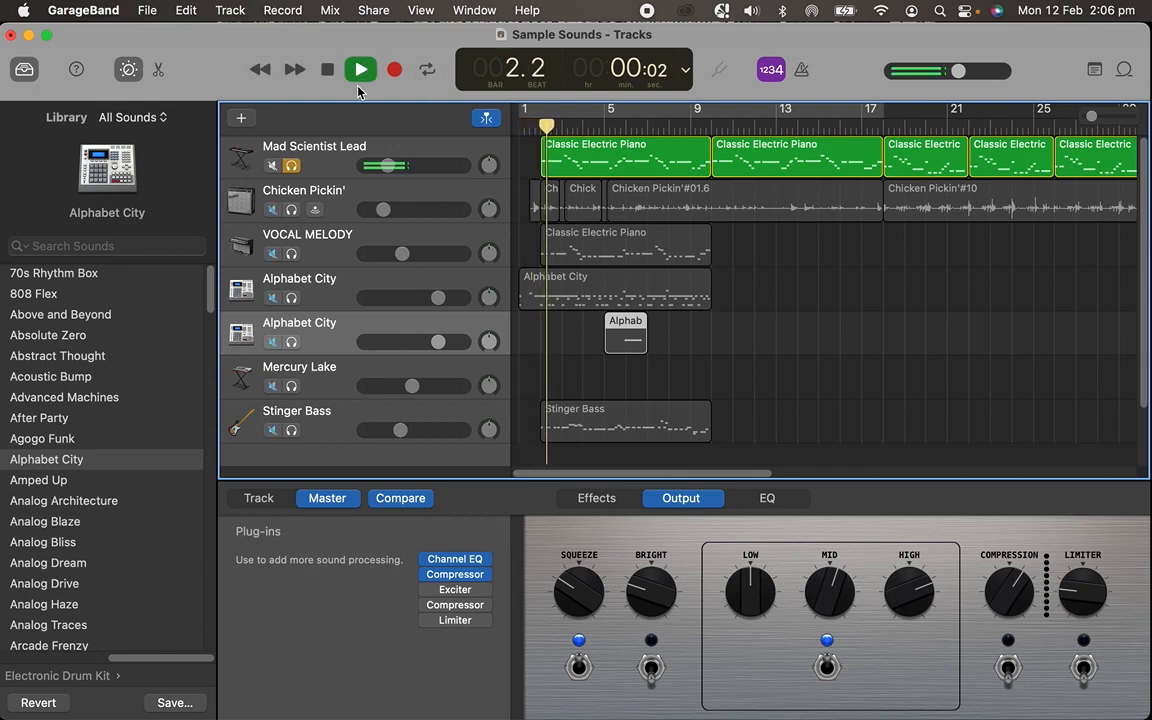
click(302, 152)
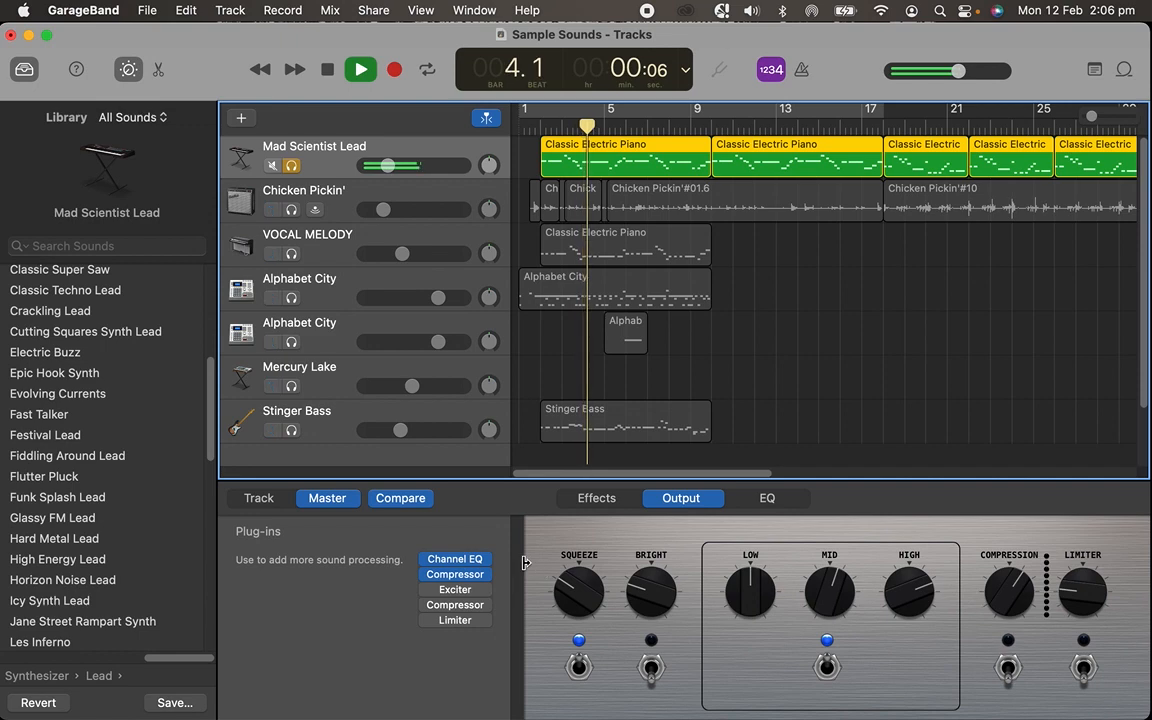
key(space)
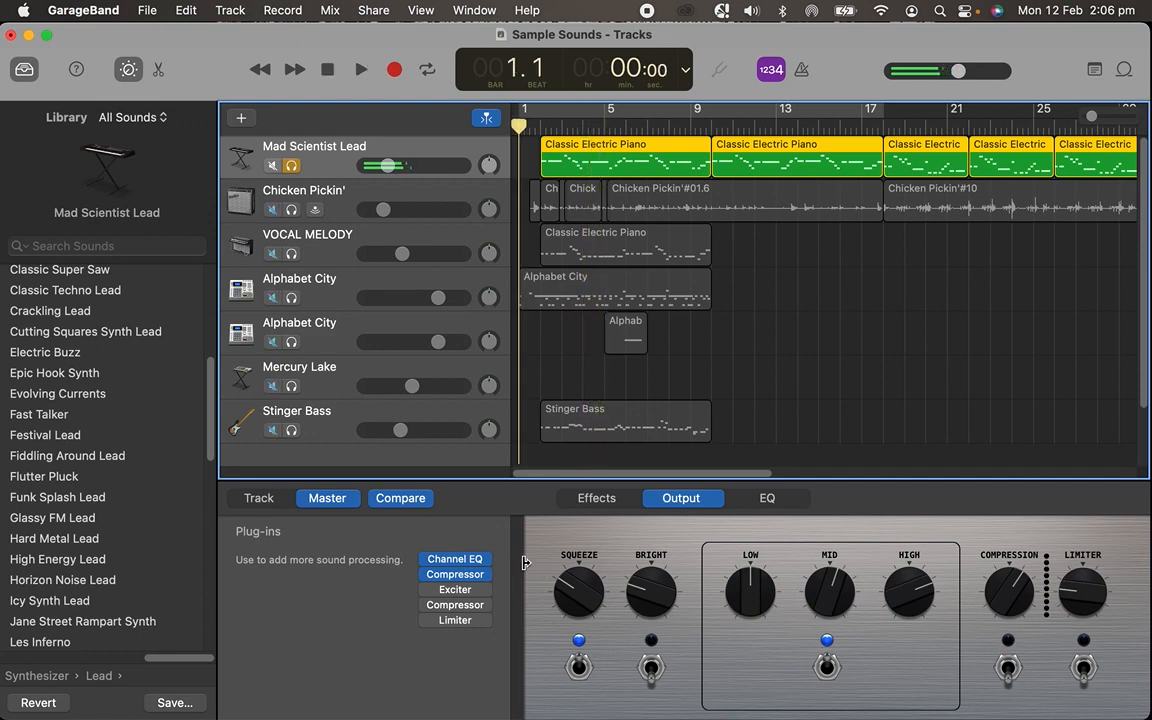
Compare the master track's Effects settings with Master Echo against its Output settings, ending on Output.
click(614, 506)
click(655, 500)
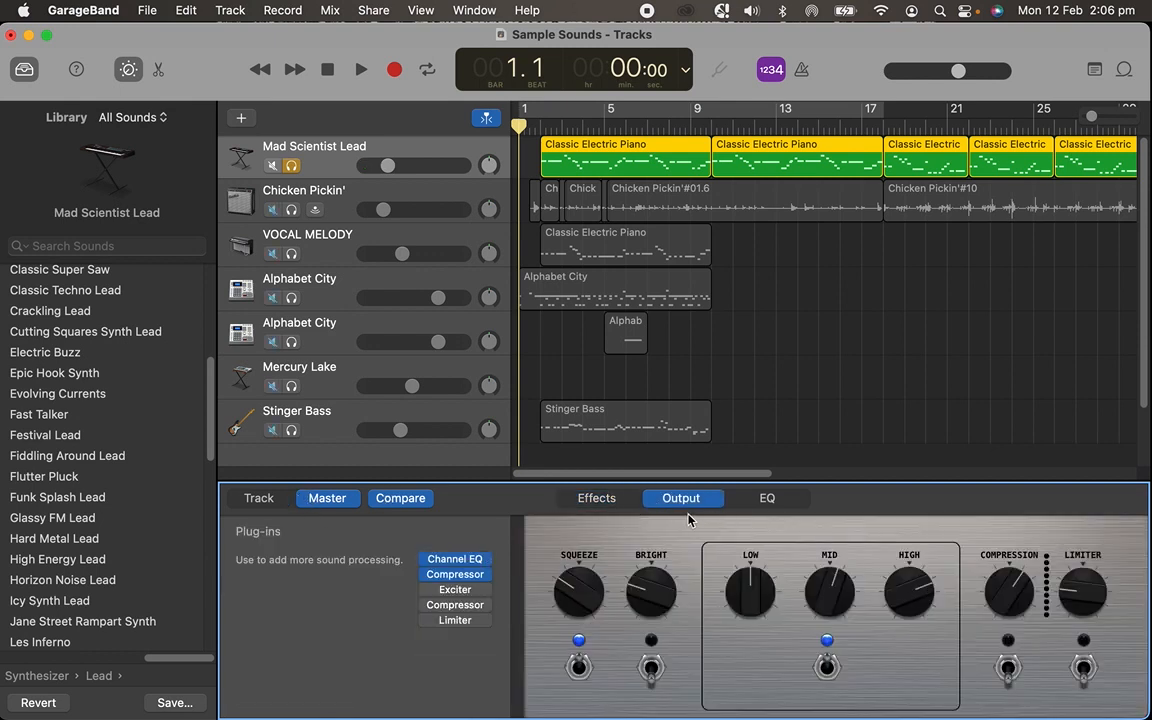
click(636, 505)
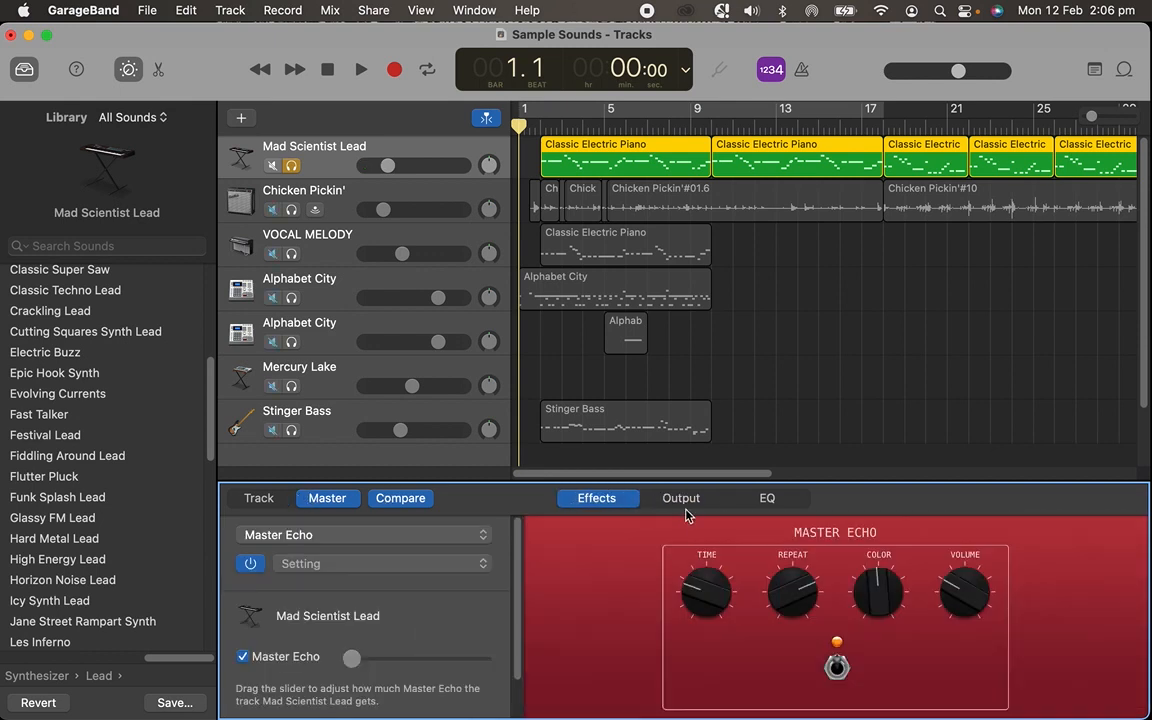
click(684, 505)
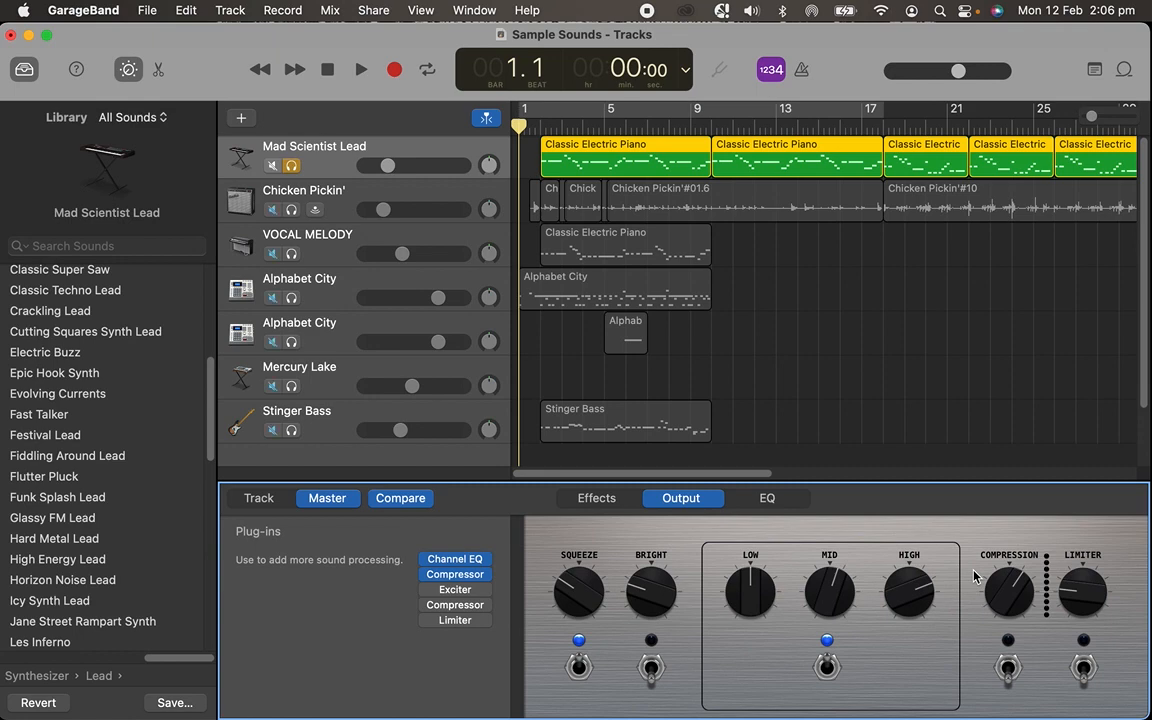
Browse the Modulation plug-ins available for the master's Exciter slot, from Chorus to Phaser, and leave Exciter in place.
click(470, 590)
mouse_move(468, 598)
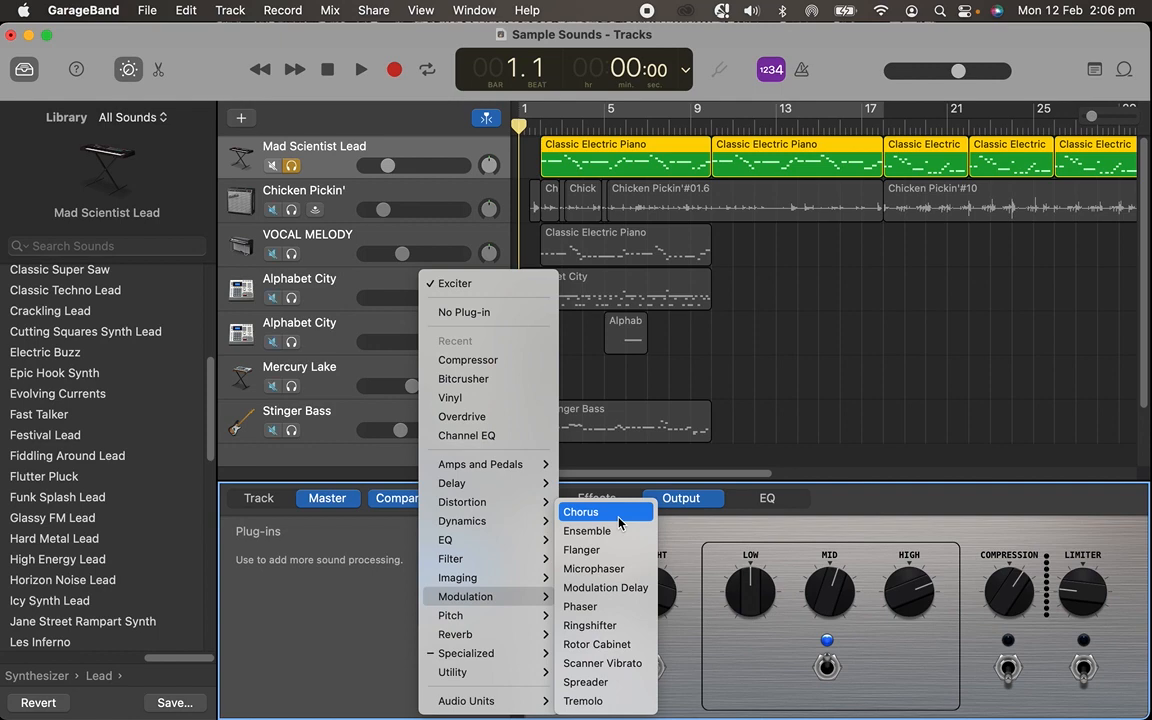
key(Down)
key(Down)
key(Down)
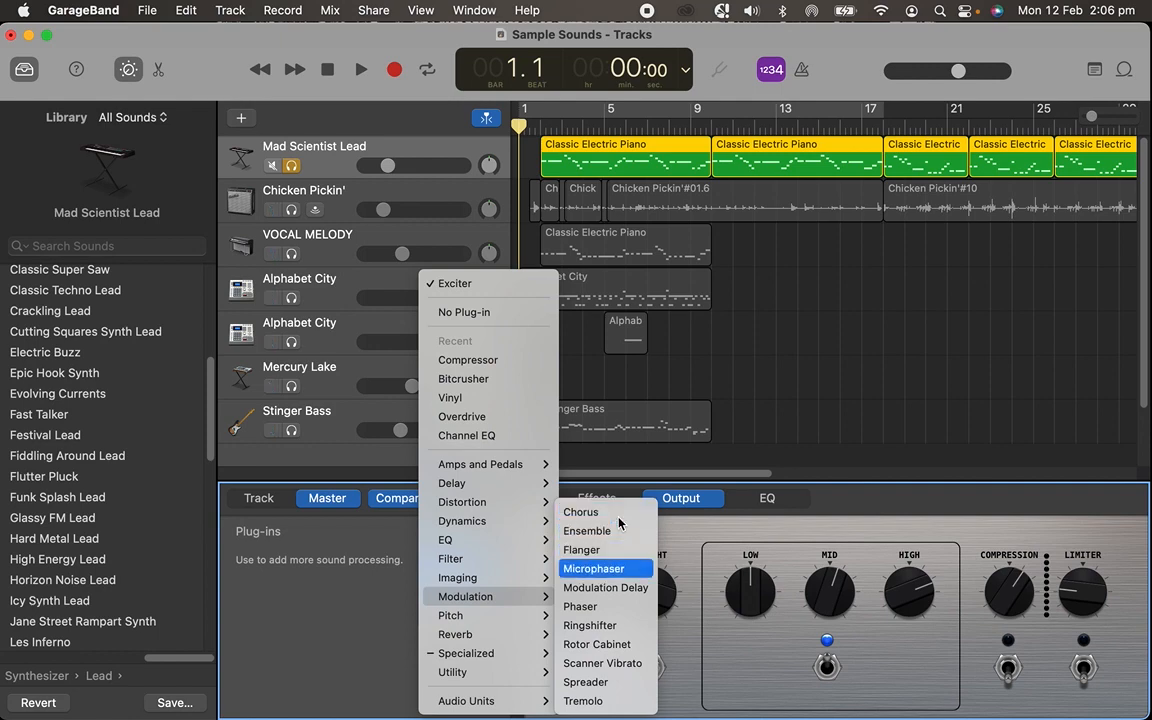
key(Down)
key(Down)
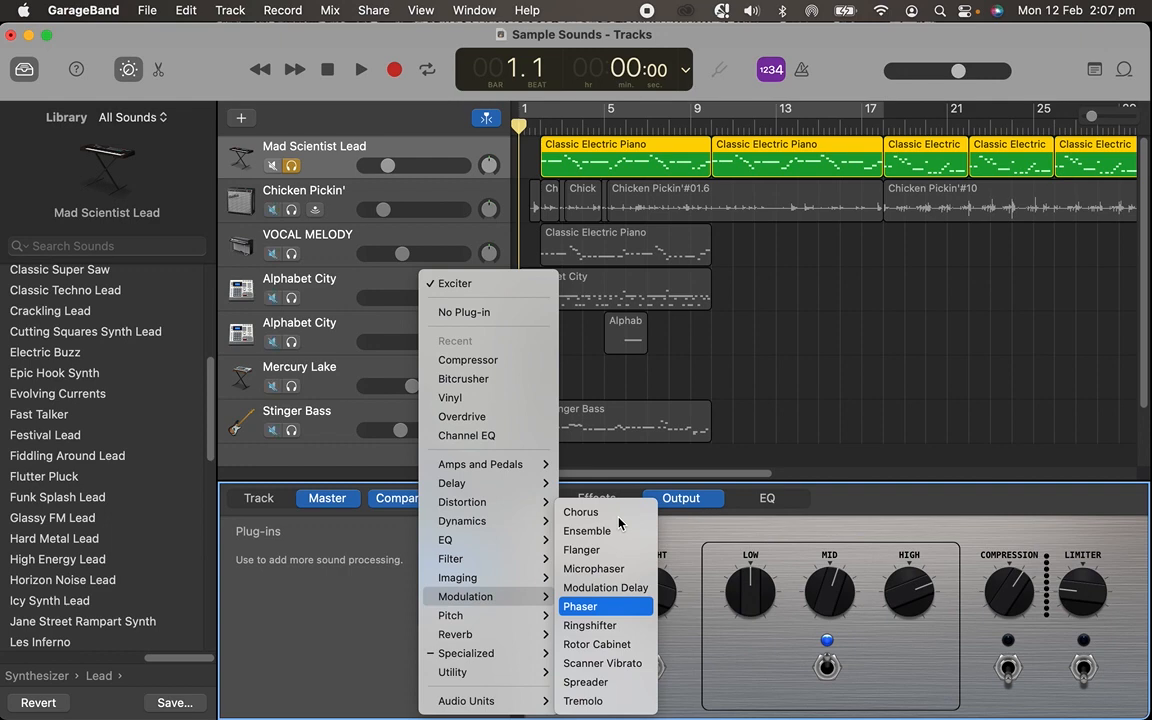
click(314, 618)
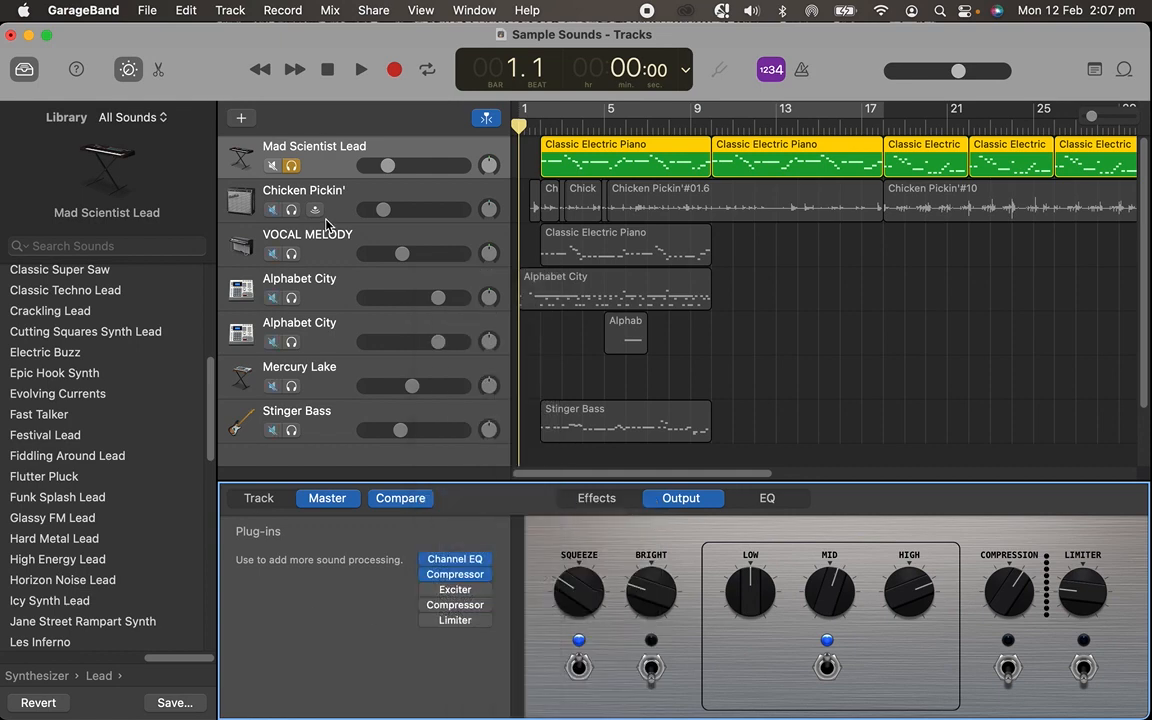
Turn solo off on Mad Scientist Lead and mute the track.
click(291, 166)
click(272, 166)
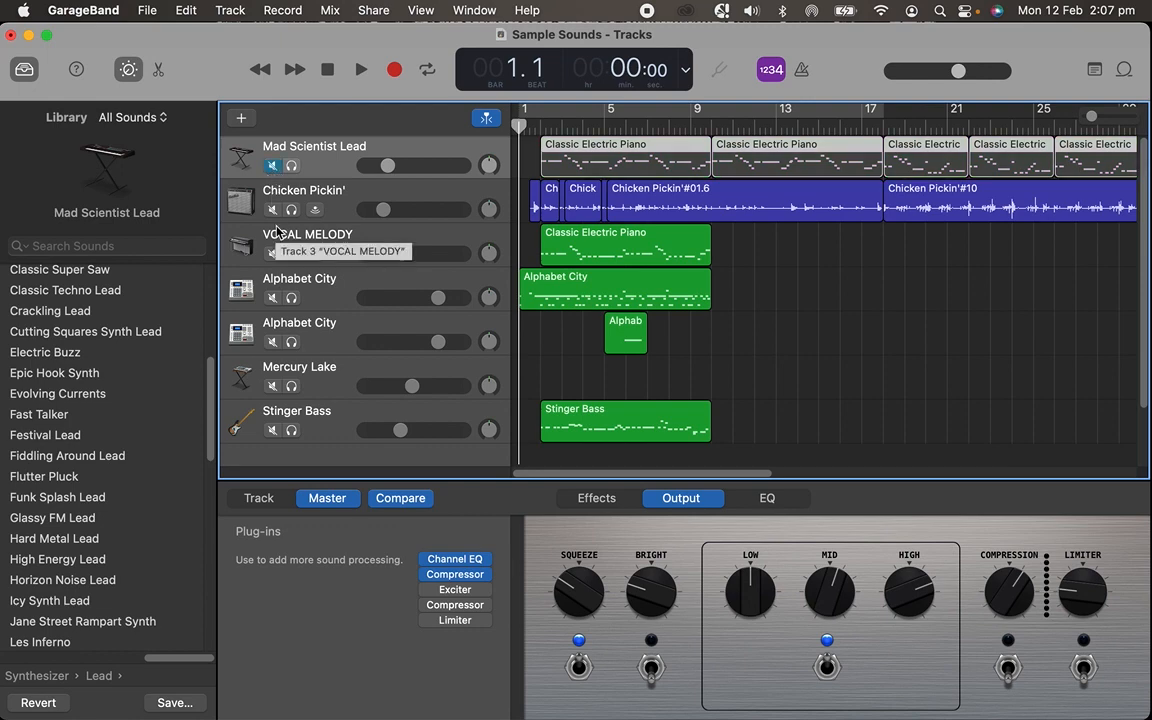
Solo the VOCAL MELODY track and start playback from bar 1.
scroll(280, 245, down, 3)
scroll(628, 298, up, 3)
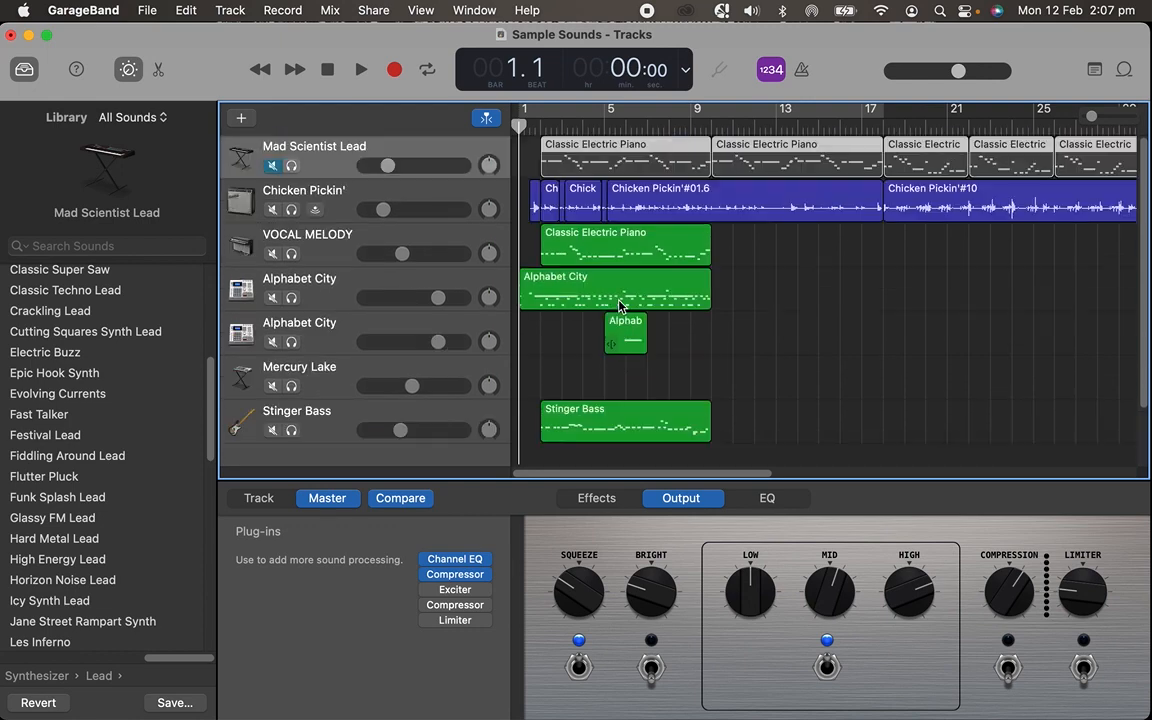
click(291, 255)
key(space)
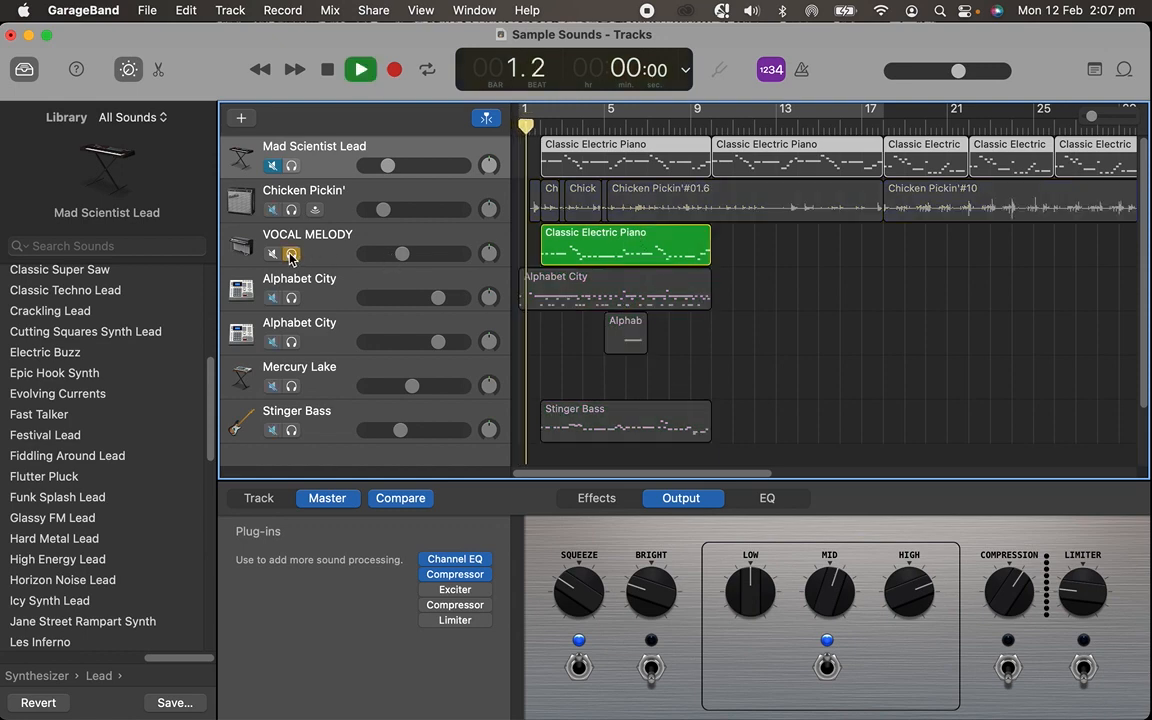
Stop playback, return to bar 1 and turn solo off on VOCAL MELODY.
key(space)
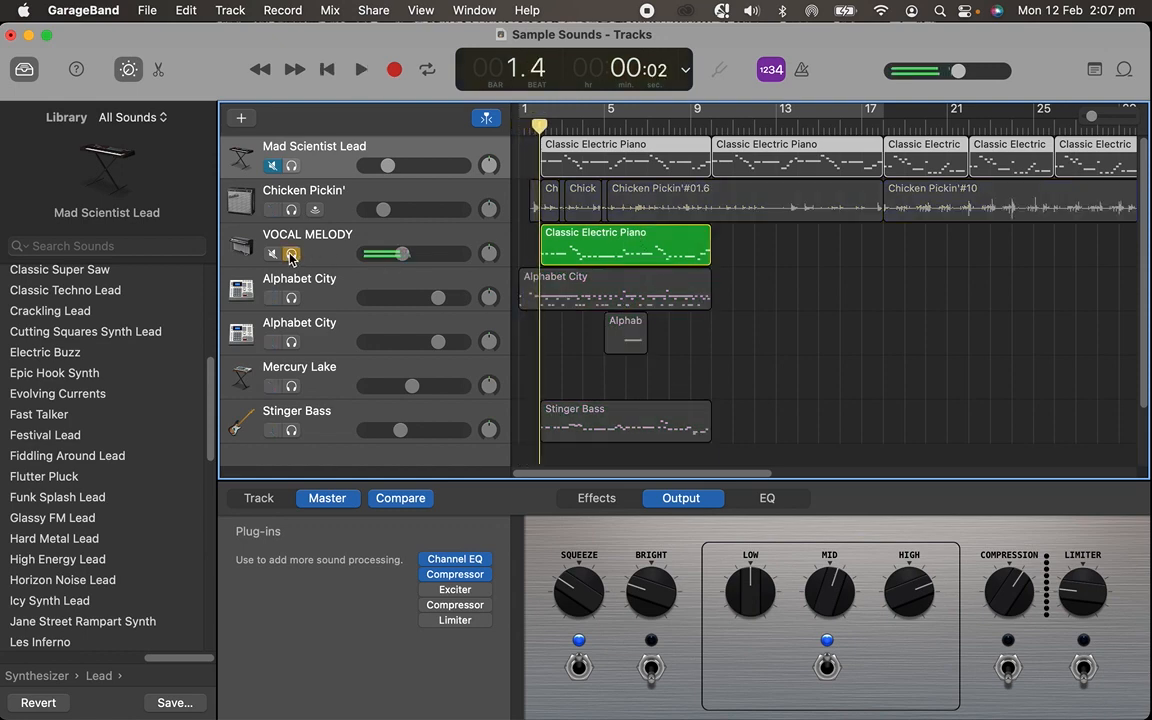
key(Return)
click(291, 255)
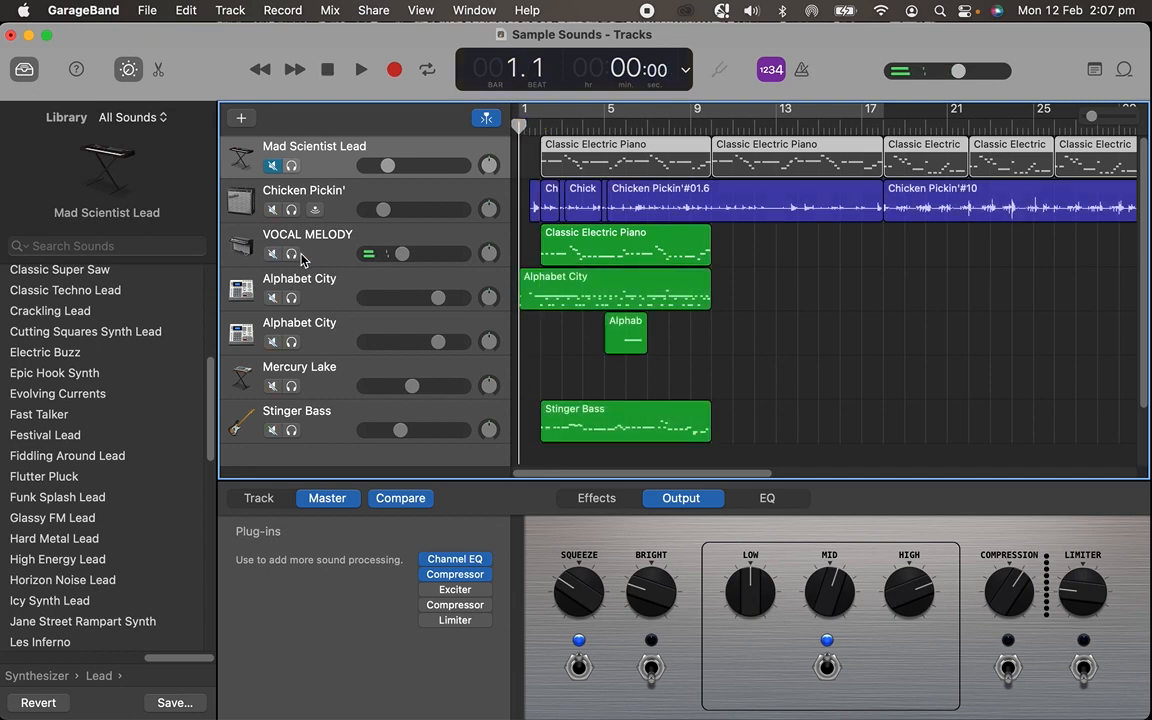
Play the upper Alphabet City track soloed, add Stinger Bass and Chicken Pickin' to the solo, and stop back at bar 1.
click(291, 298)
key(space)
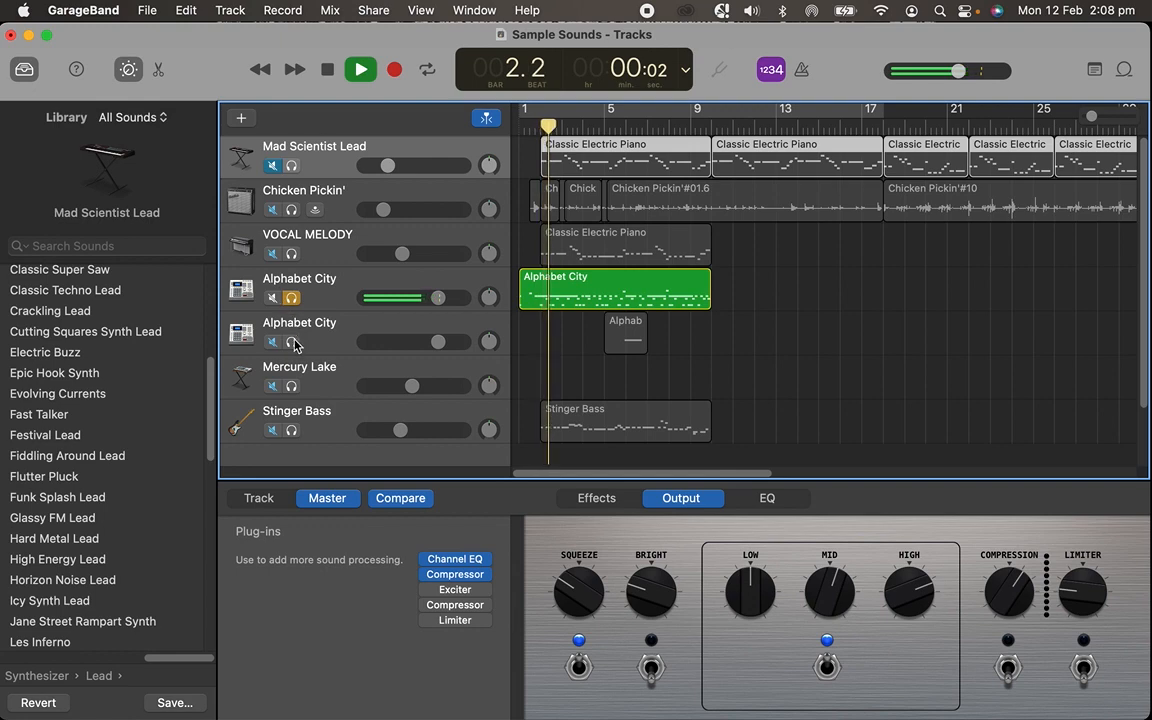
click(291, 430)
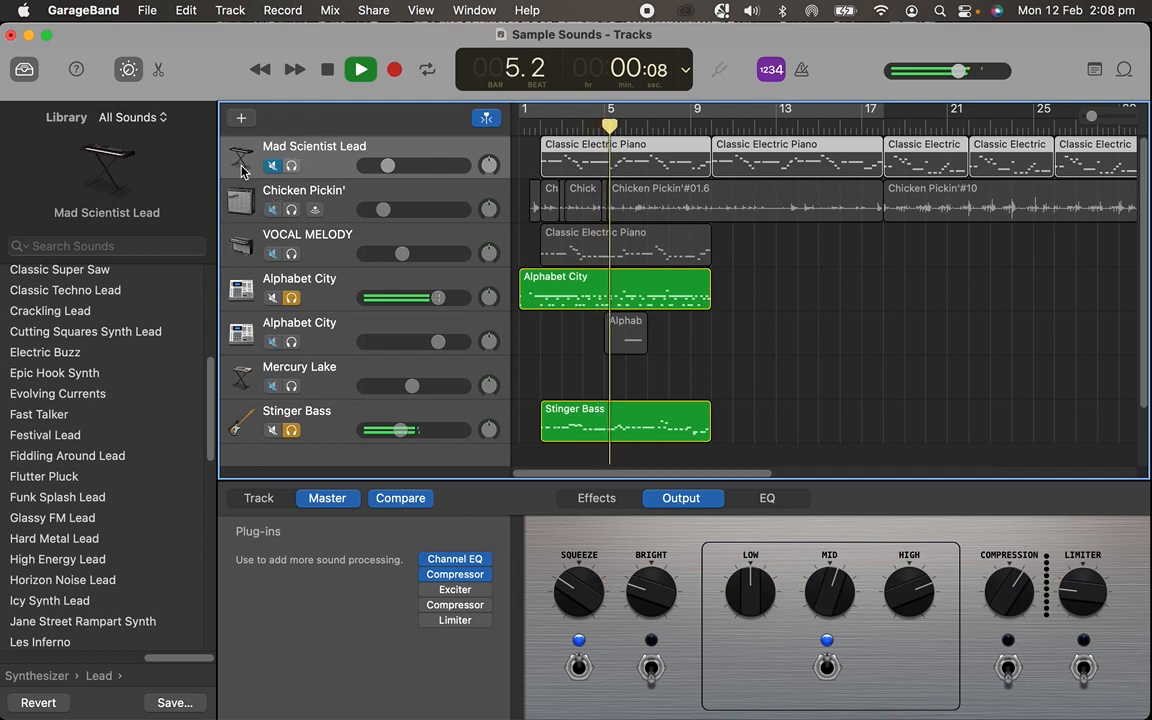
click(290, 213)
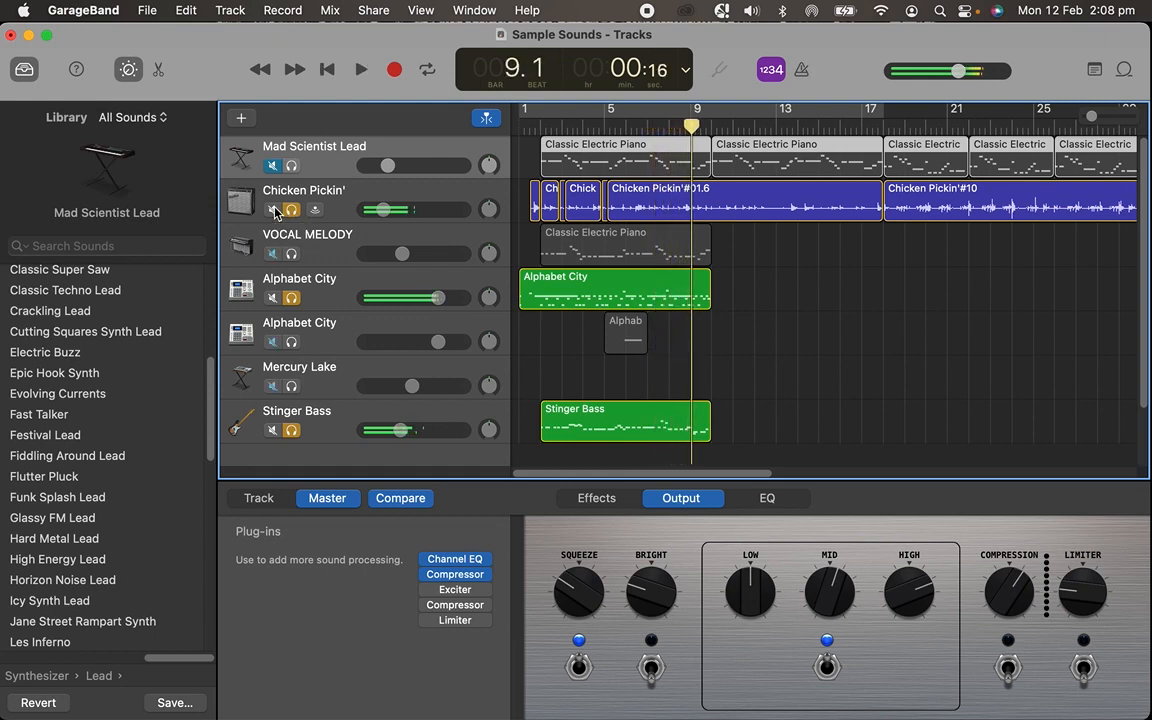
key(space)
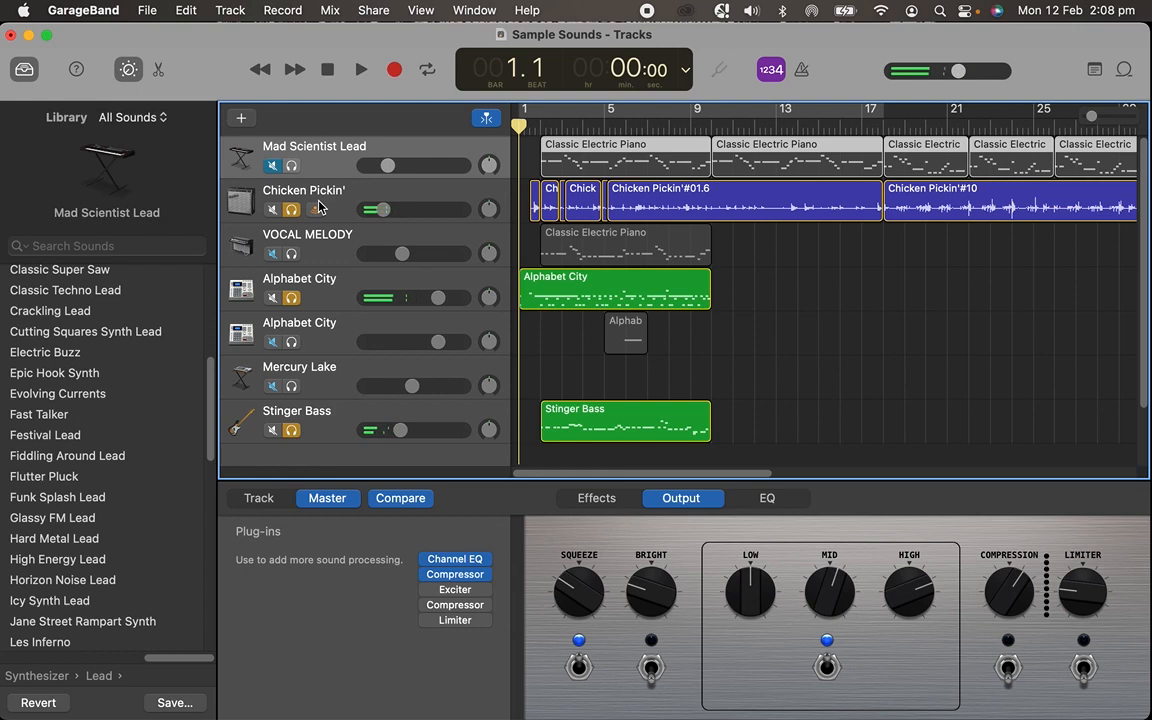
Review the available new-track types without creating one, and the Library sound categories for the Chicken Pickin' track.
click(325, 210)
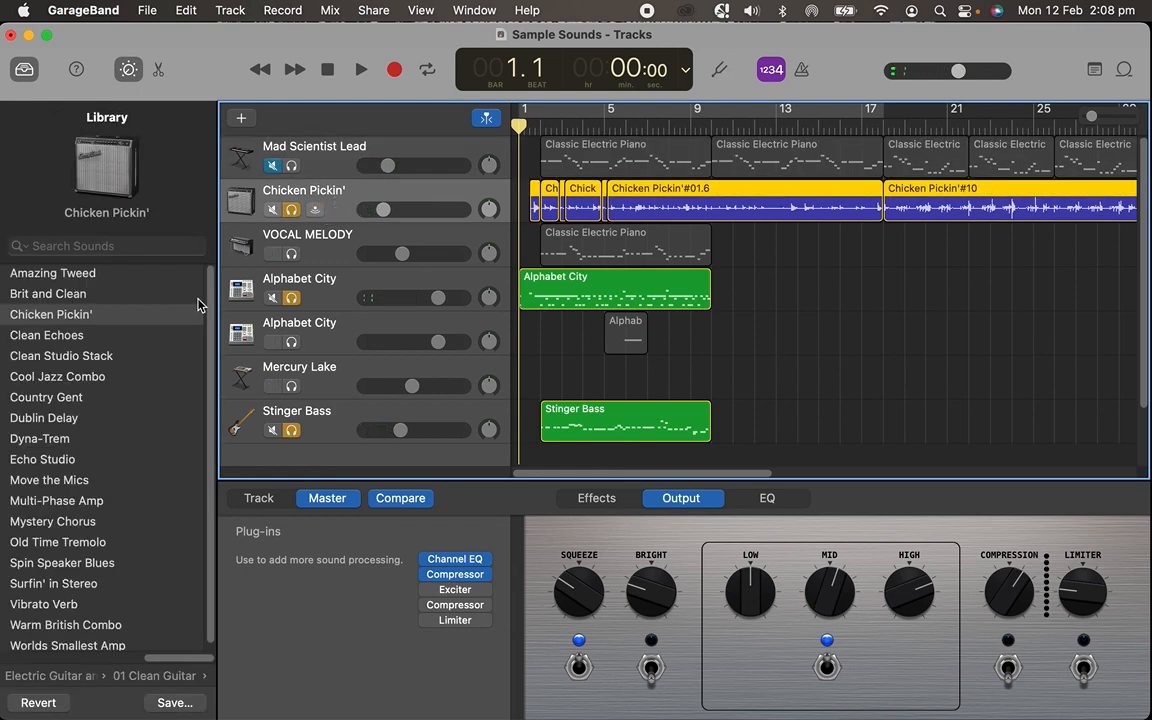
click(240, 117)
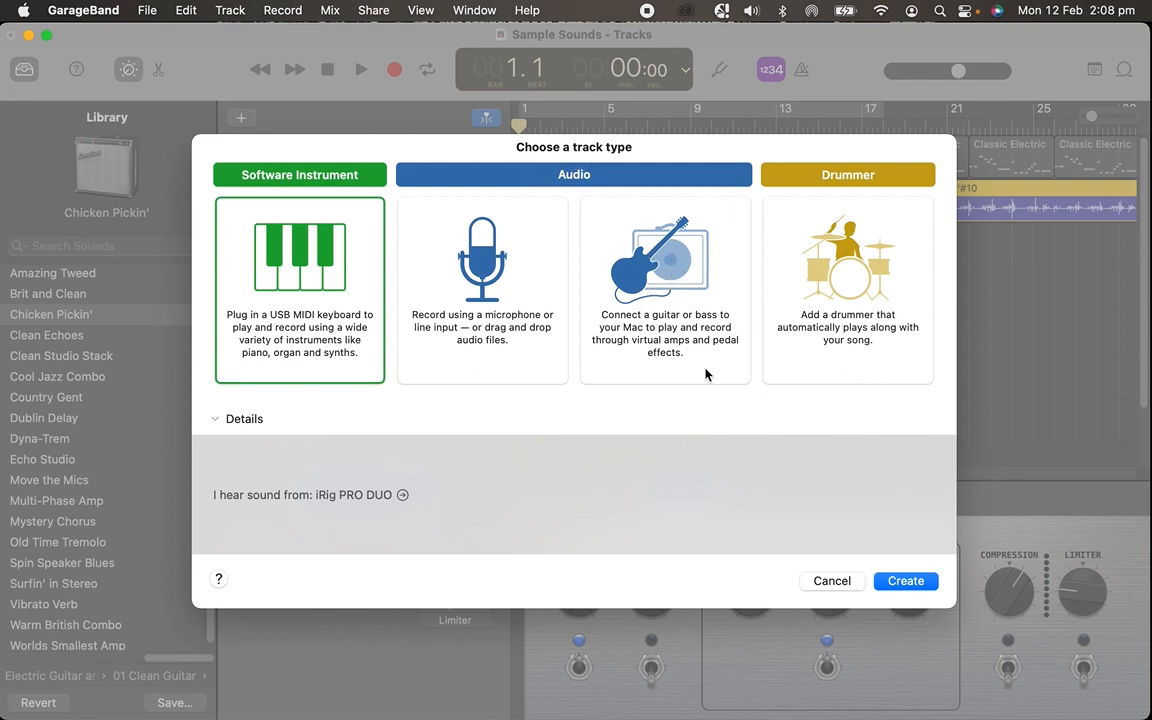
click(843, 578)
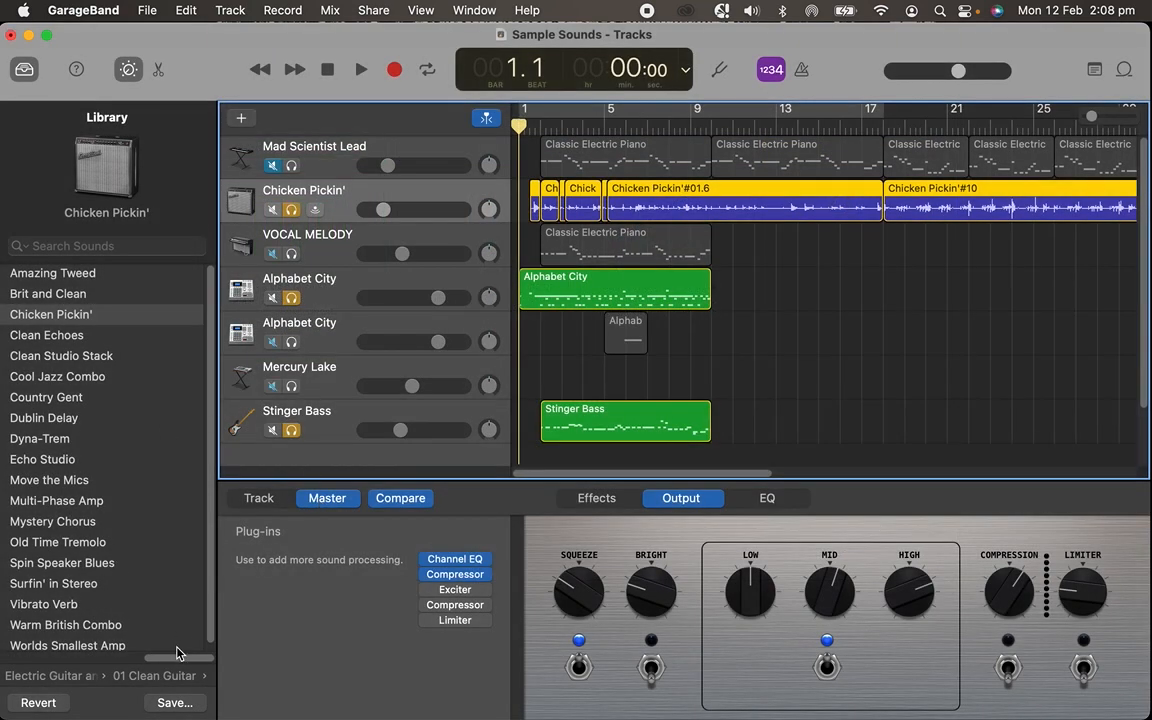
drag(176, 658, 12, 642)
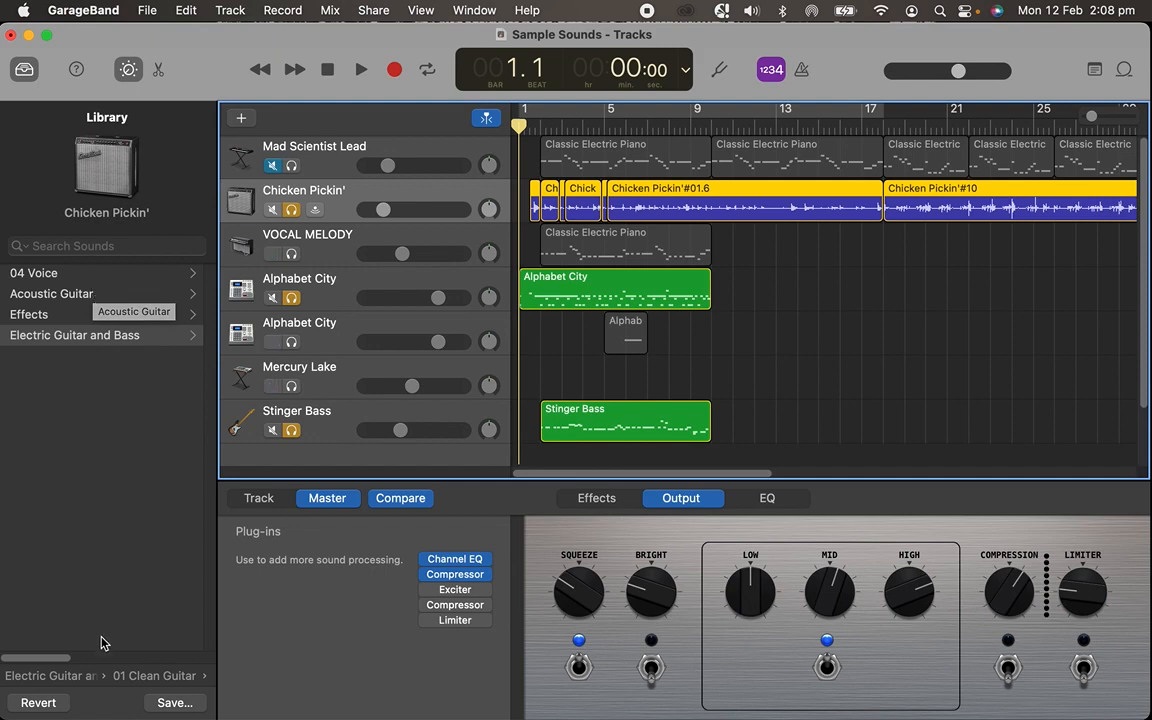
drag(68, 659, 192, 667)
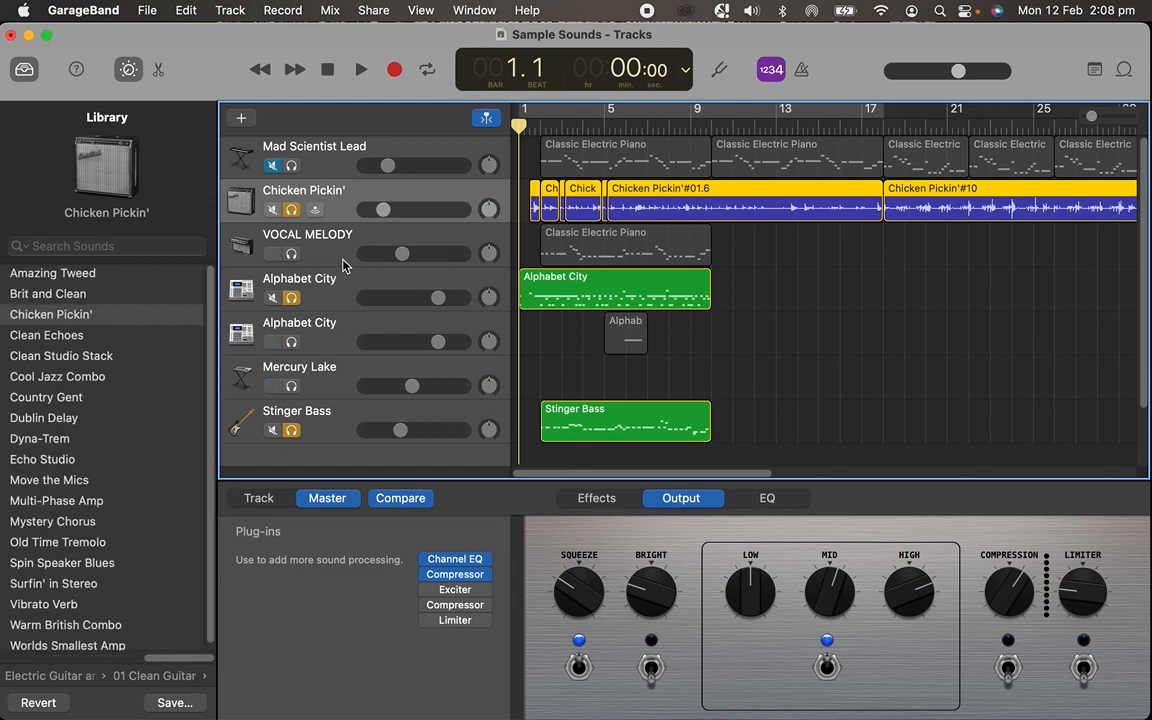
Turn solo off on Alphabet City and Stinger Bass so only Chicken Pickin' is soloed, and start playback.
click(291, 298)
click(292, 430)
key(space)
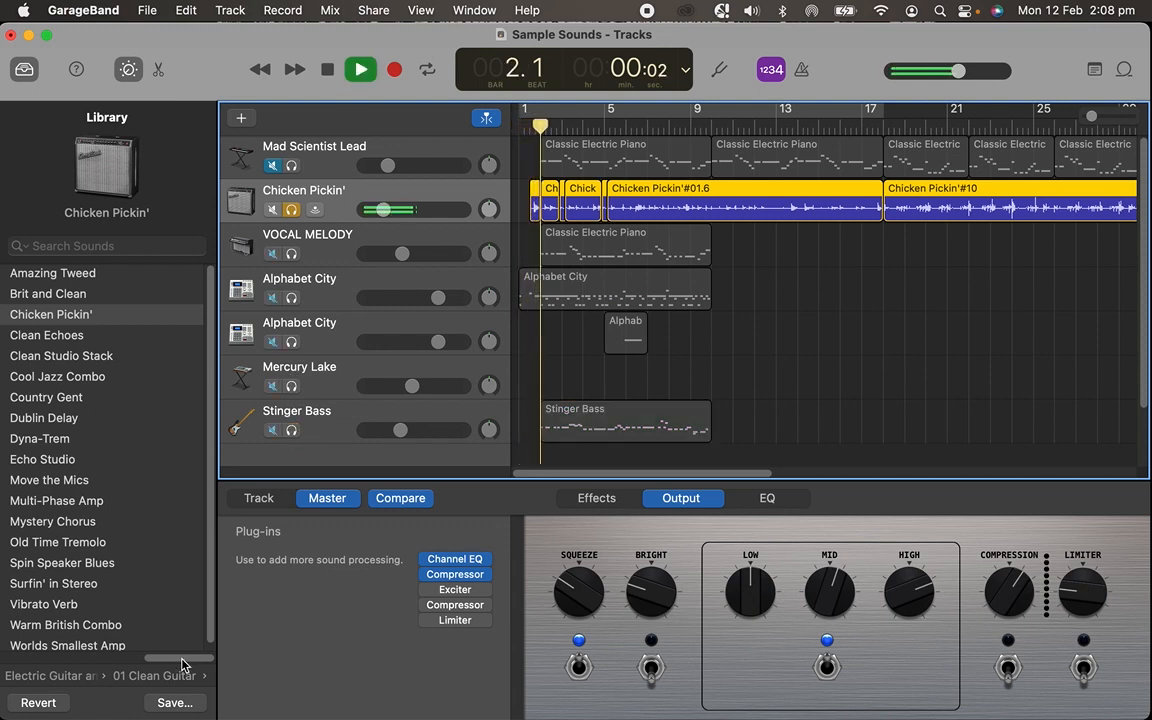
Try the Crunch Guitar sounds Big Brute Blues, Broken Up Brit and Razor Amp on Chicken Pickin' during playback.
drag(185, 659, 107, 669)
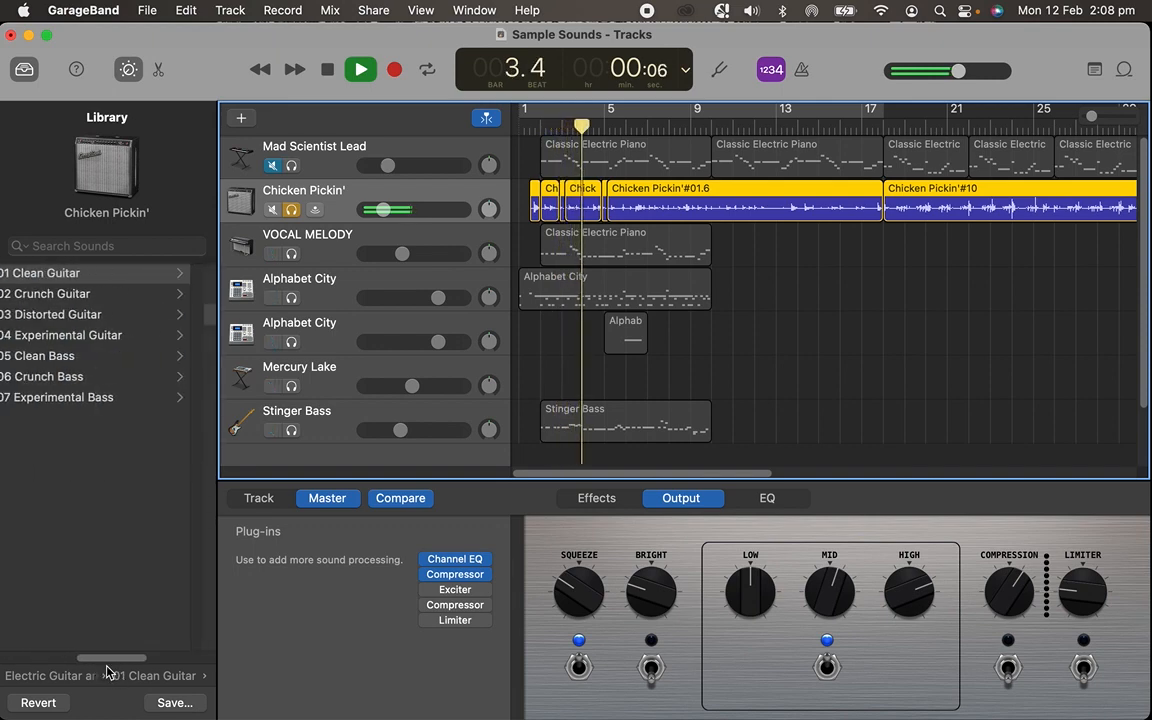
click(100, 294)
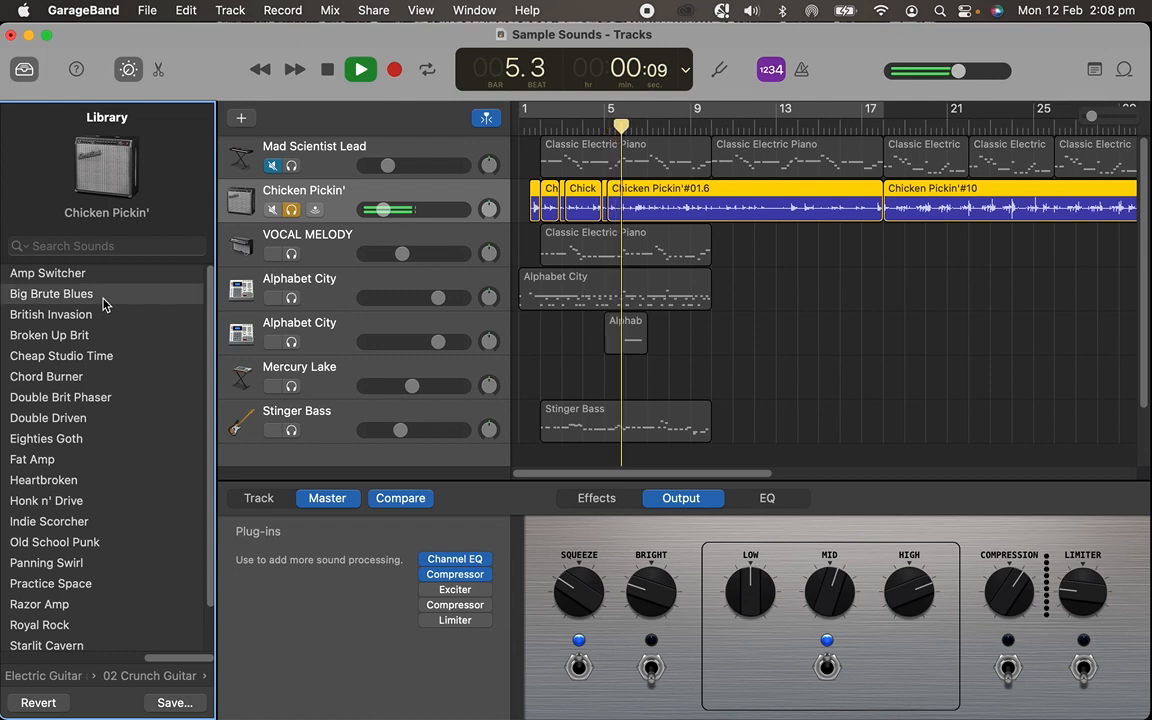
click(103, 297)
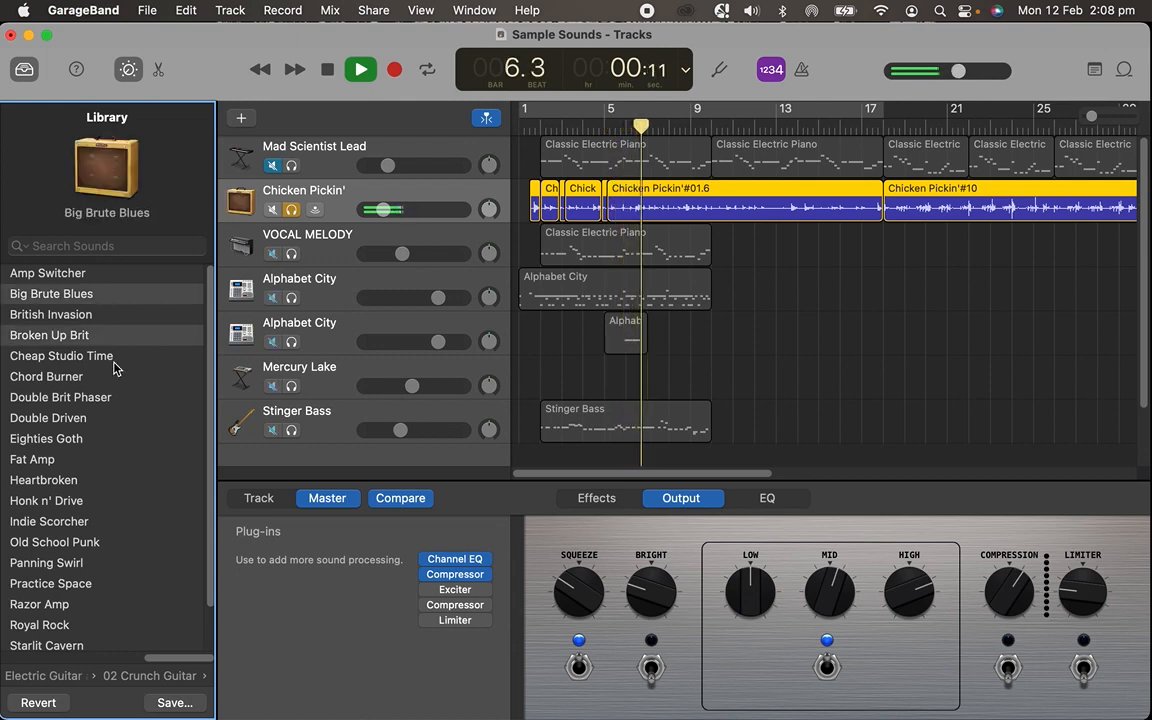
click(112, 337)
scroll(120, 520, down, 2)
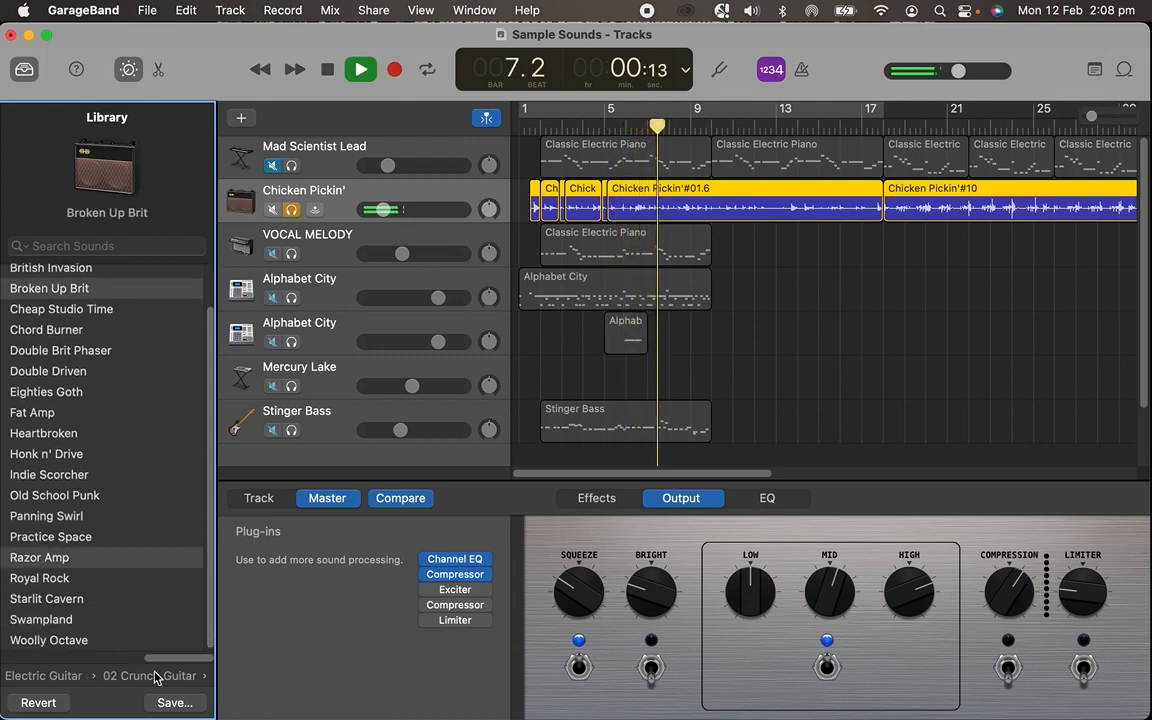
Try the Distorted Guitar sound Stadium Spread on the Chicken Pickin' track.
scroll(105, 654, left, 5)
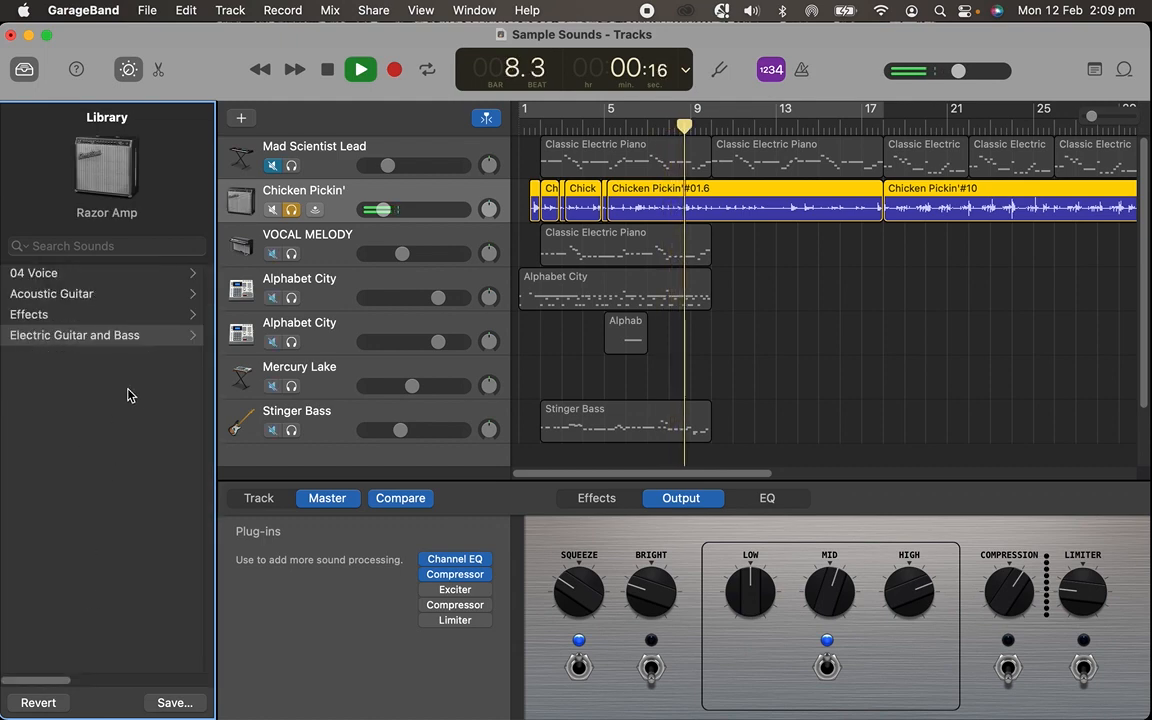
scroll(128, 690, right, 5)
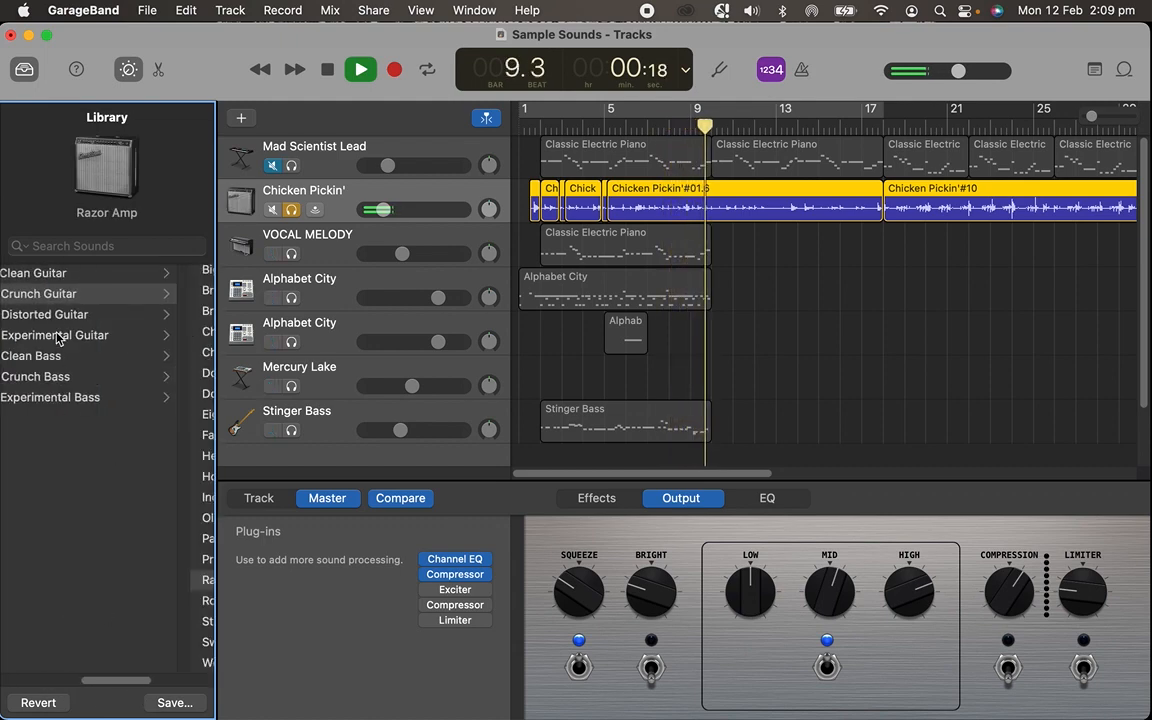
click(54, 313)
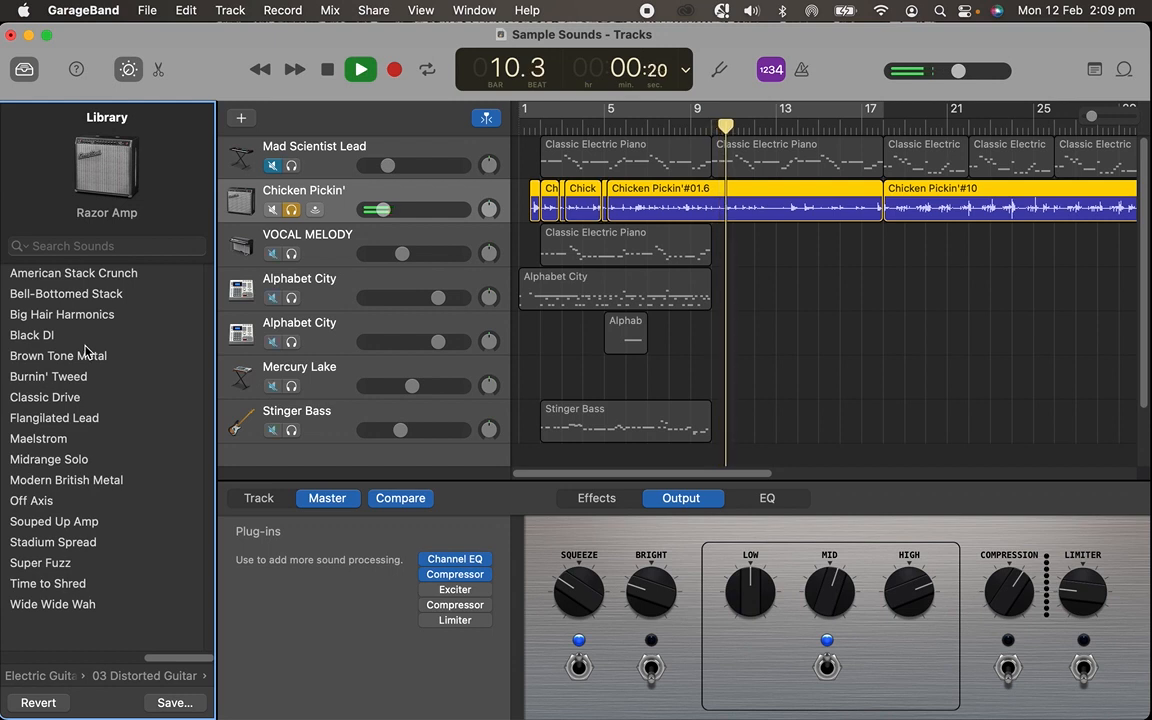
click(108, 541)
Try Experimental Guitar sounds such as Mosquitar, Condensator and Cascade on Chicken Pickin', ending with Blue Wave.
scroll(90, 550, left, 5)
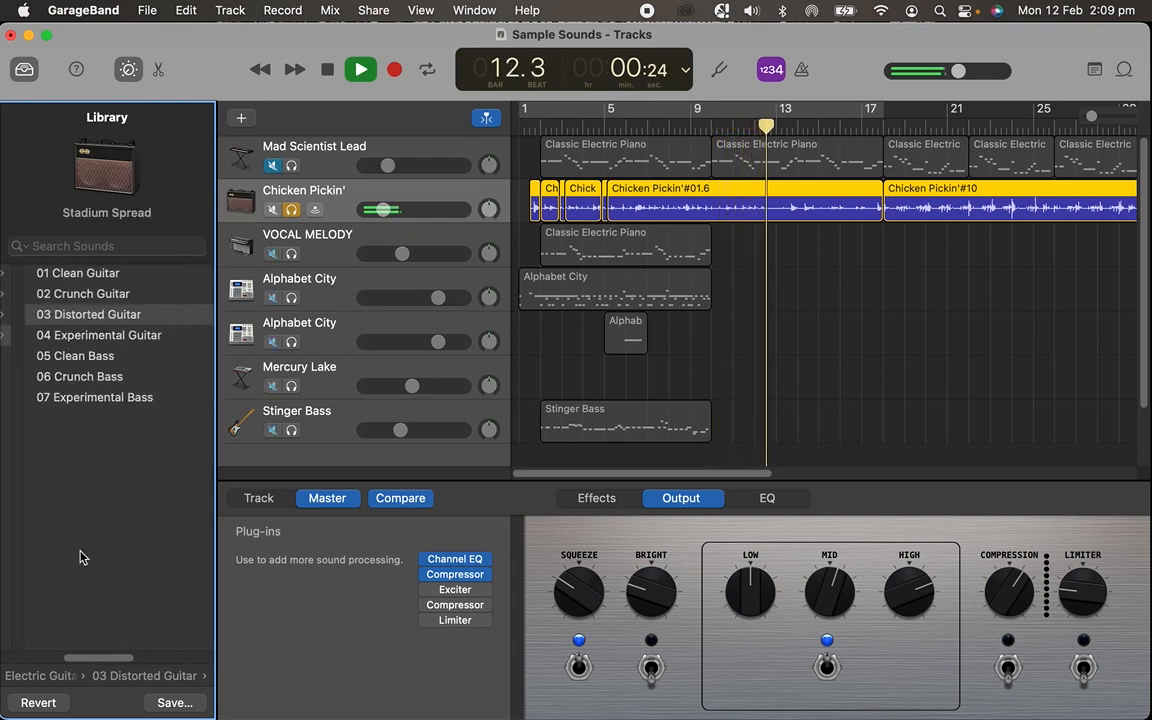
click(105, 335)
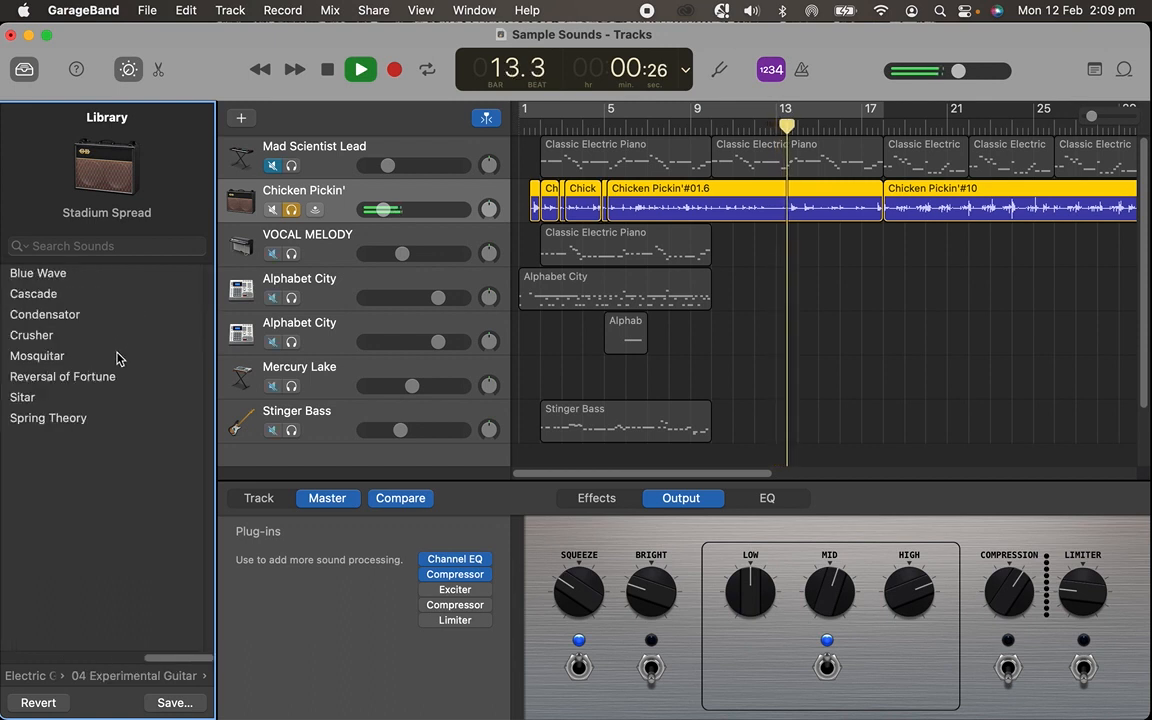
click(117, 356)
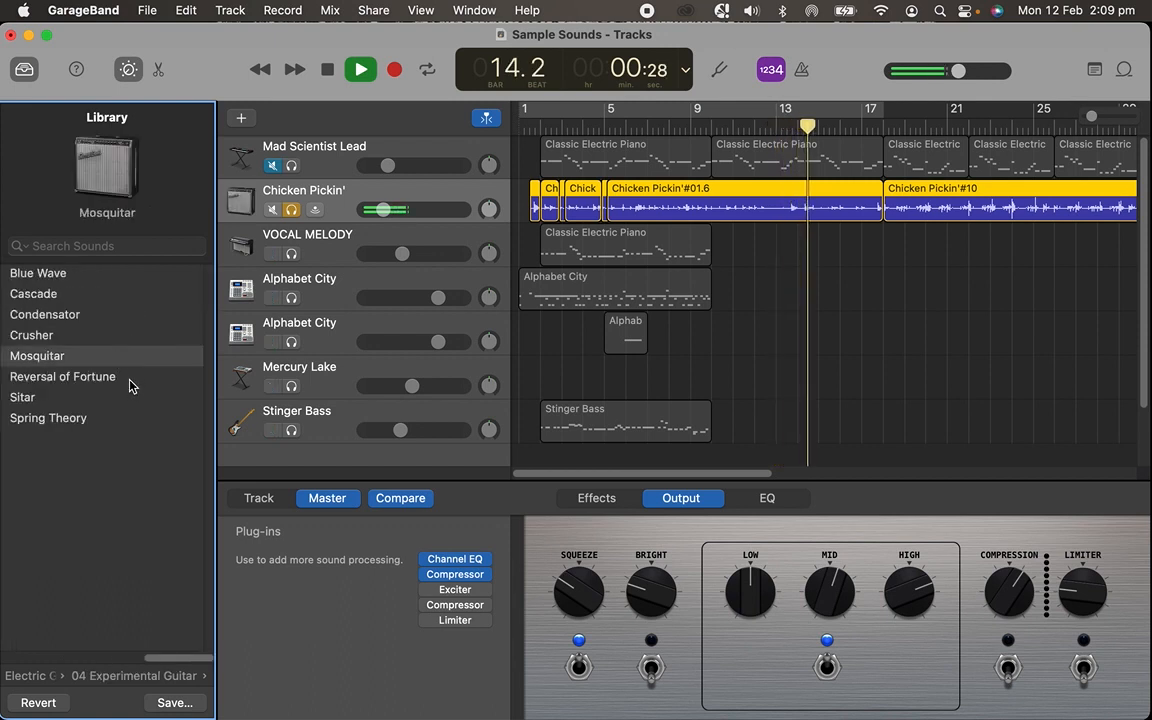
click(130, 386)
click(118, 315)
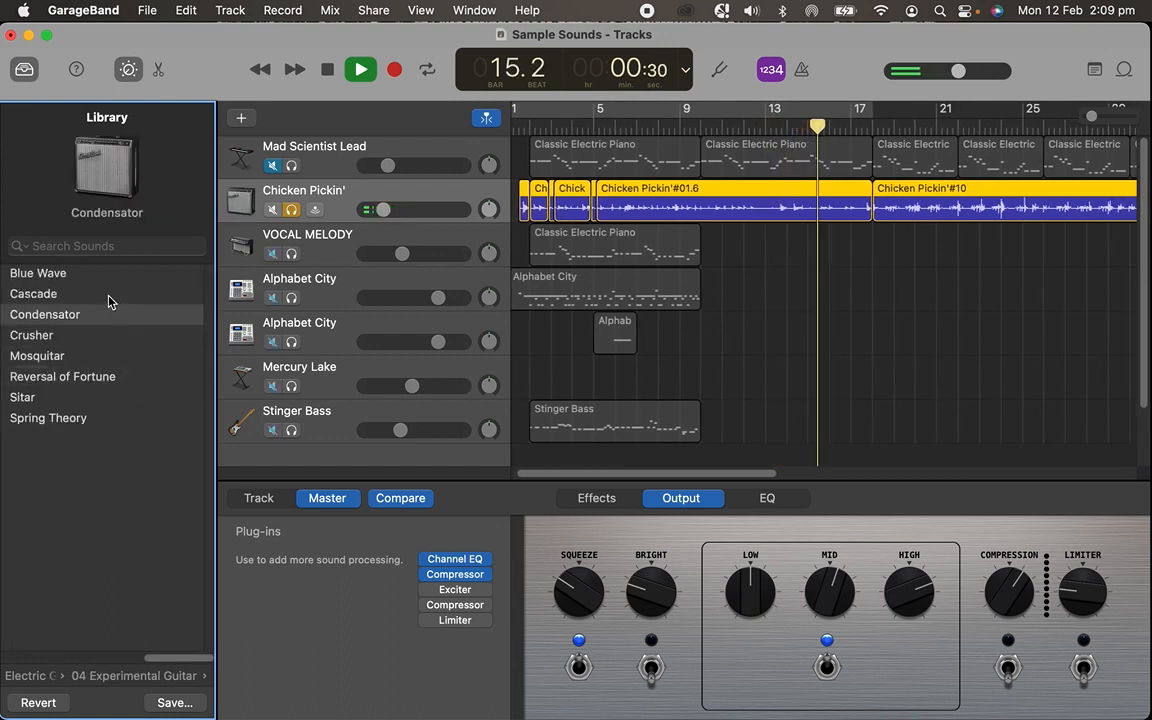
click(113, 300)
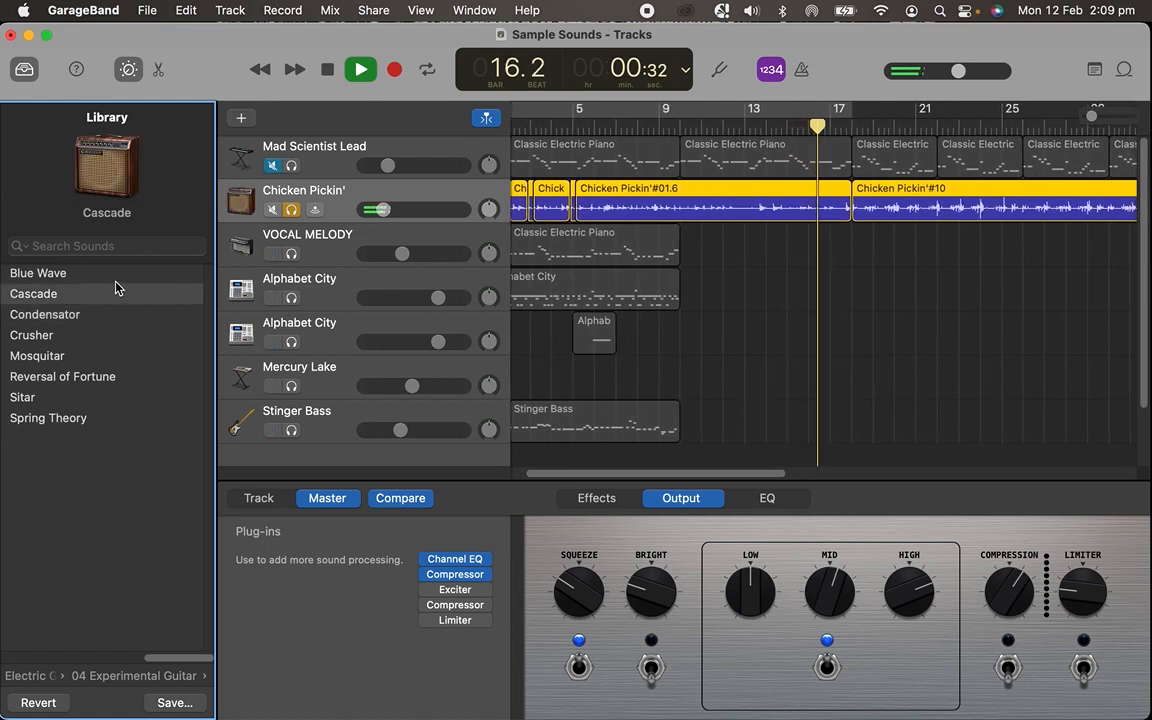
click(104, 273)
Try the Distorted Guitar sound Bell-Bottomed Stack on Chicken Pickin', and stop playback back at bar 1.
drag(169, 656, 92, 589)
click(92, 314)
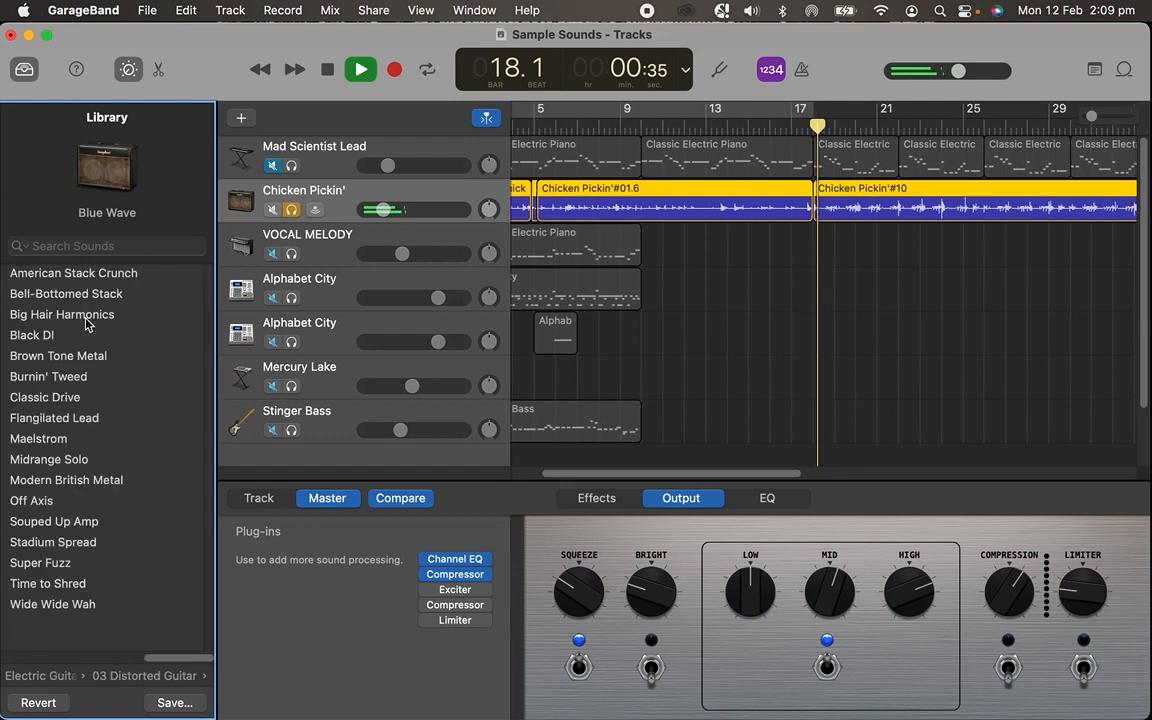
click(89, 293)
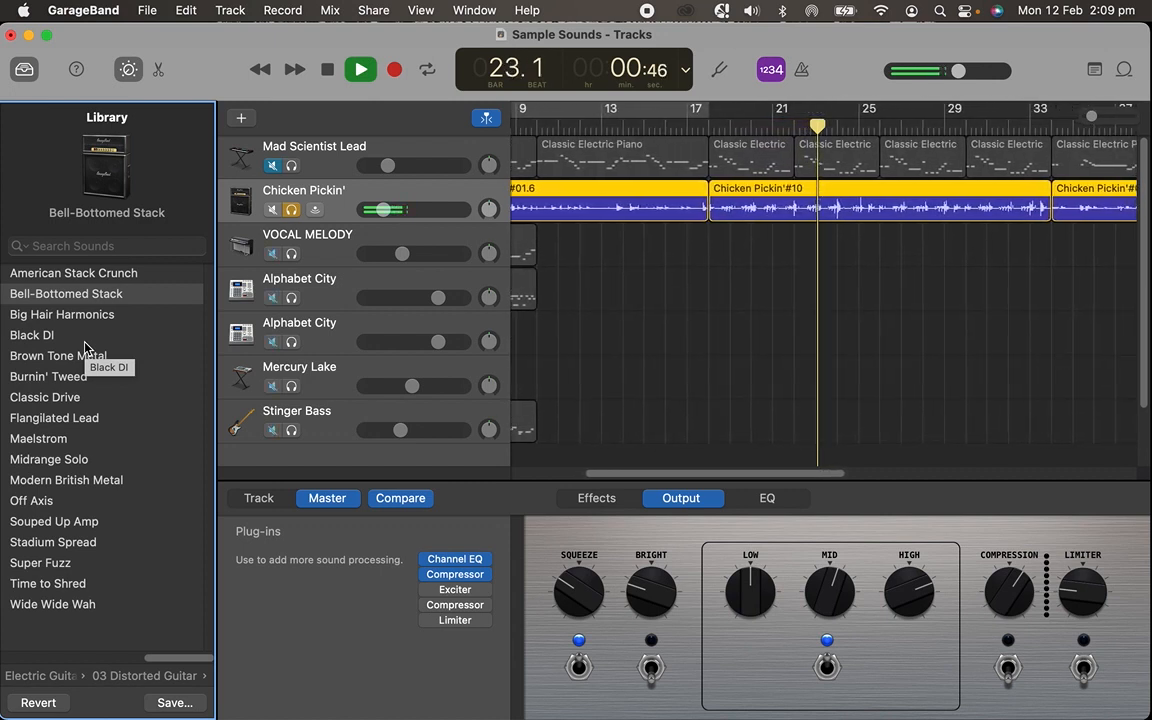
key(space)
key(Return)
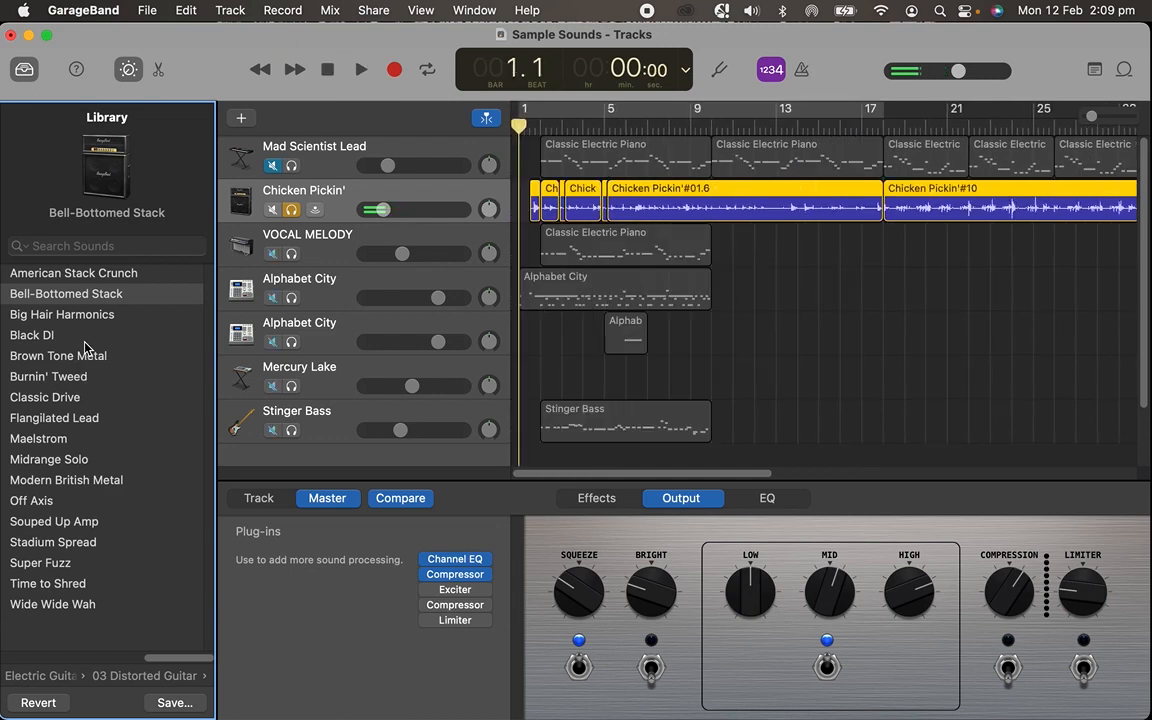
Restore the Blue Wave sound on Chicken Pickin' and play the track soloed from bar 1.
click(292, 210)
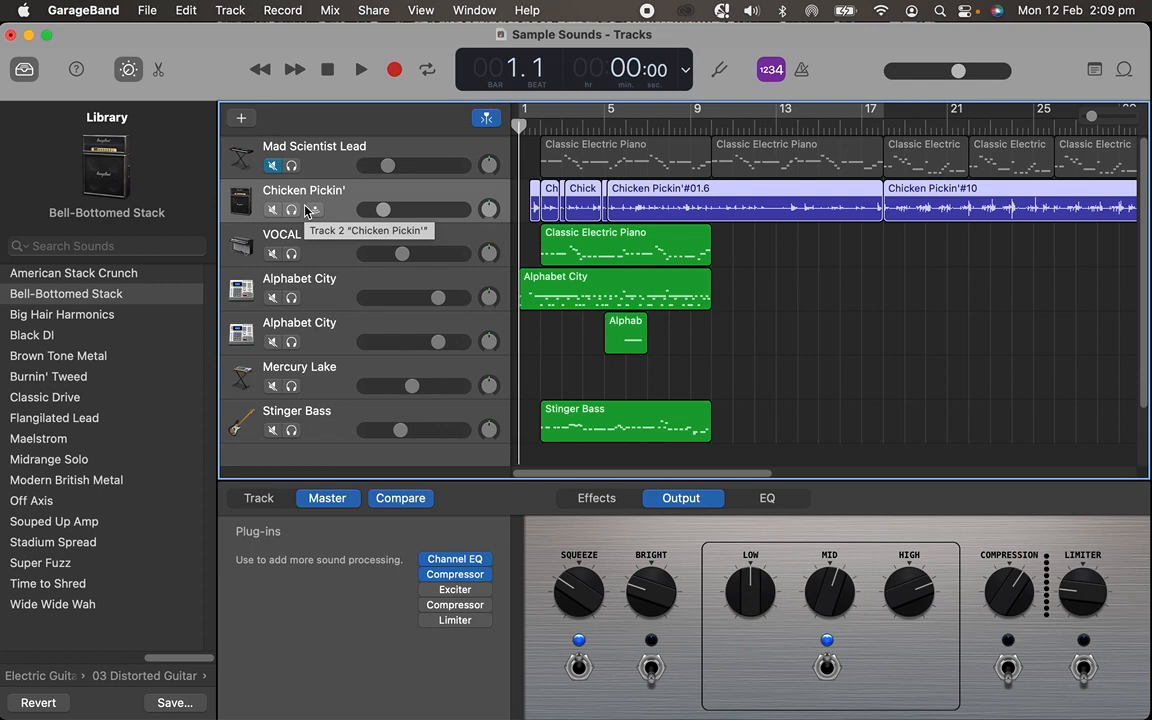
key(s)
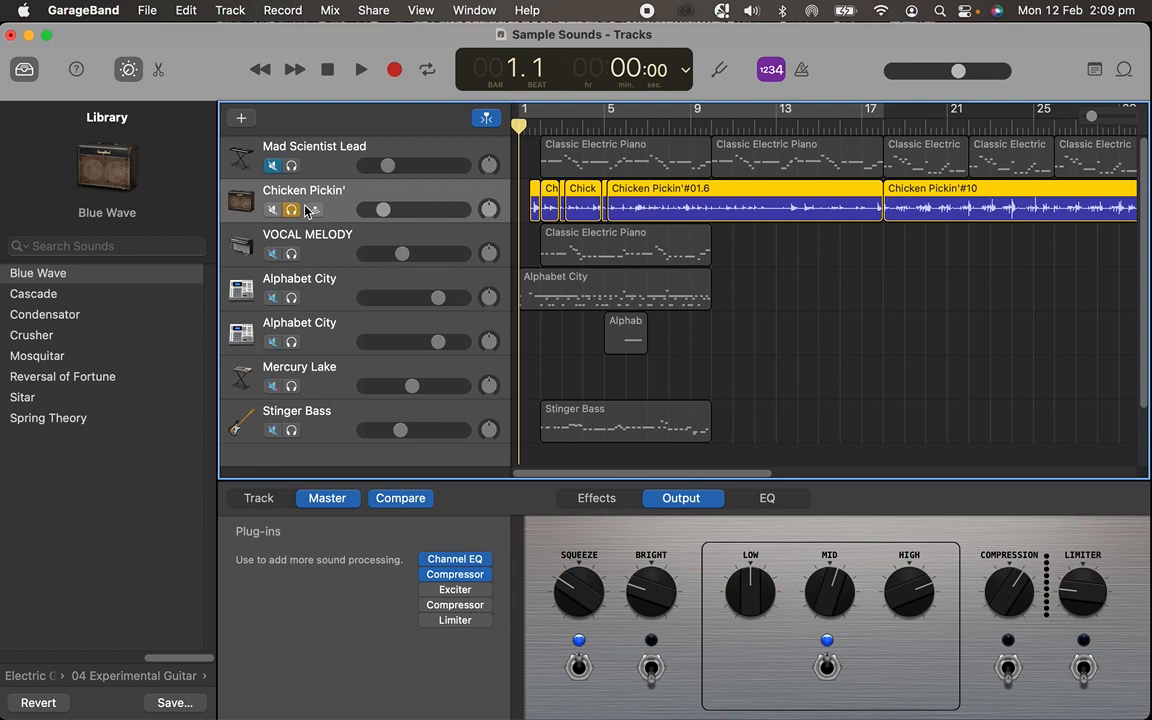
key(space)
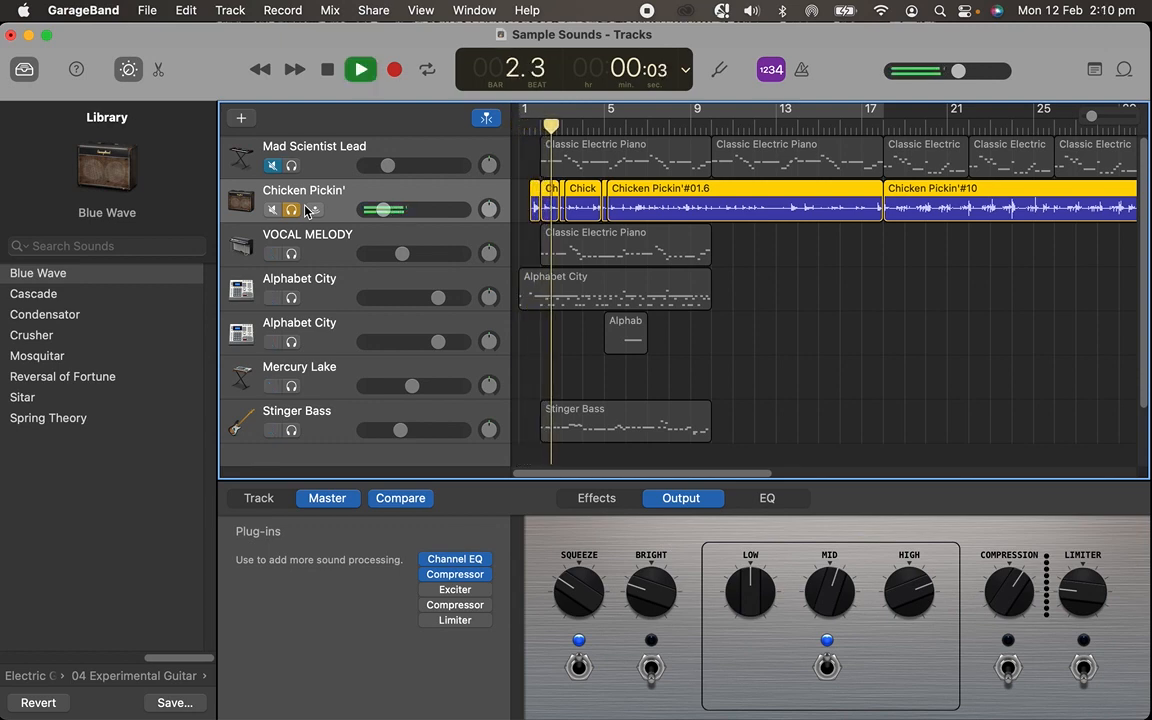
Show the Chicken Pickin' track's own controls and review the plug-ins used by its Blue Wave sound.
click(285, 499)
scroll(440, 660, down, 5)
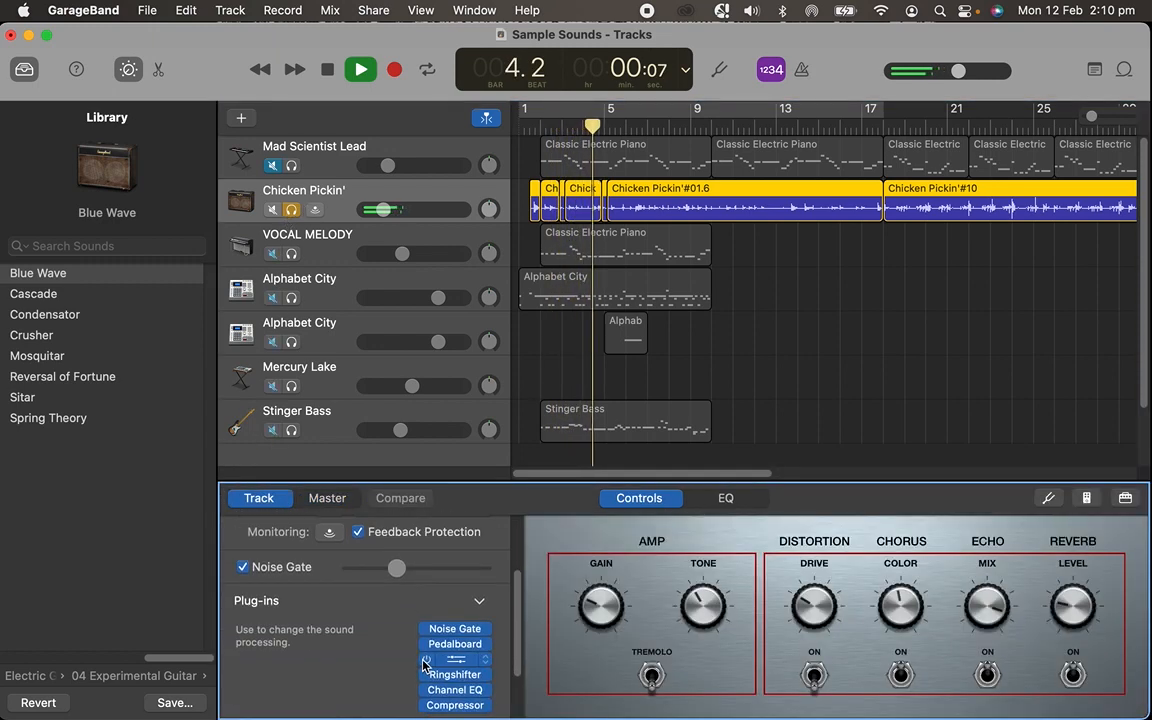
scroll(362, 676, down, 1)
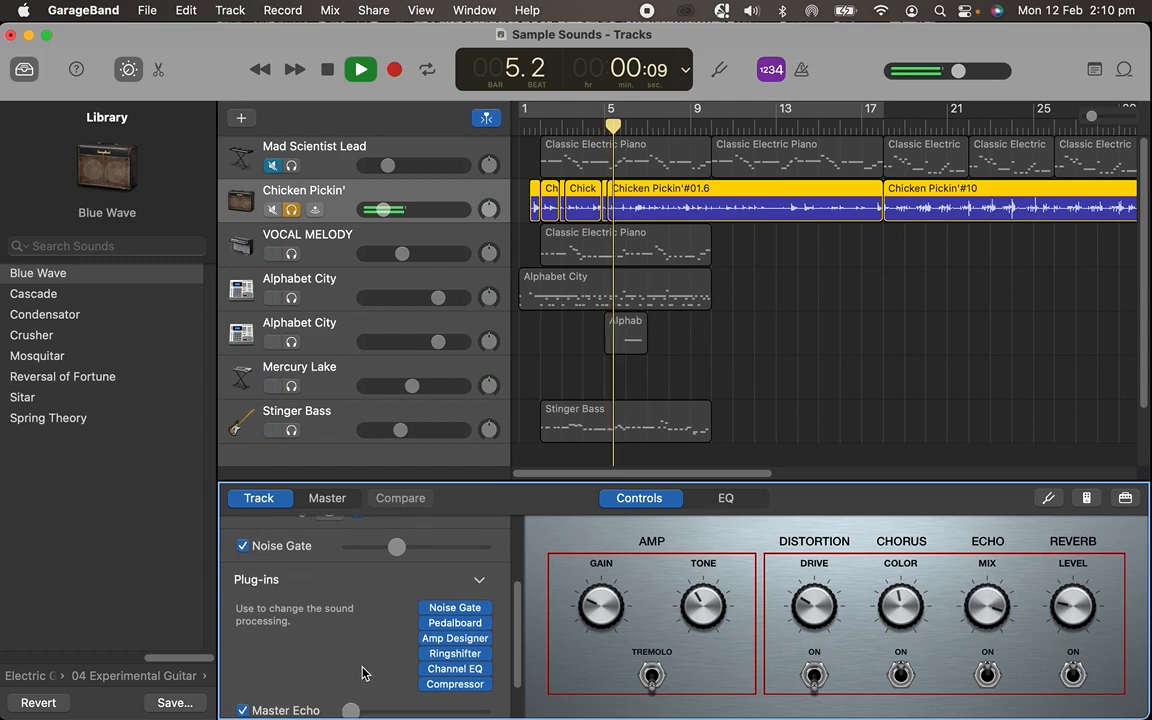
Turn solo off on Chicken Pickin', stop playback at bar 1 and solo VOCAL MELODY instead.
click(290, 210)
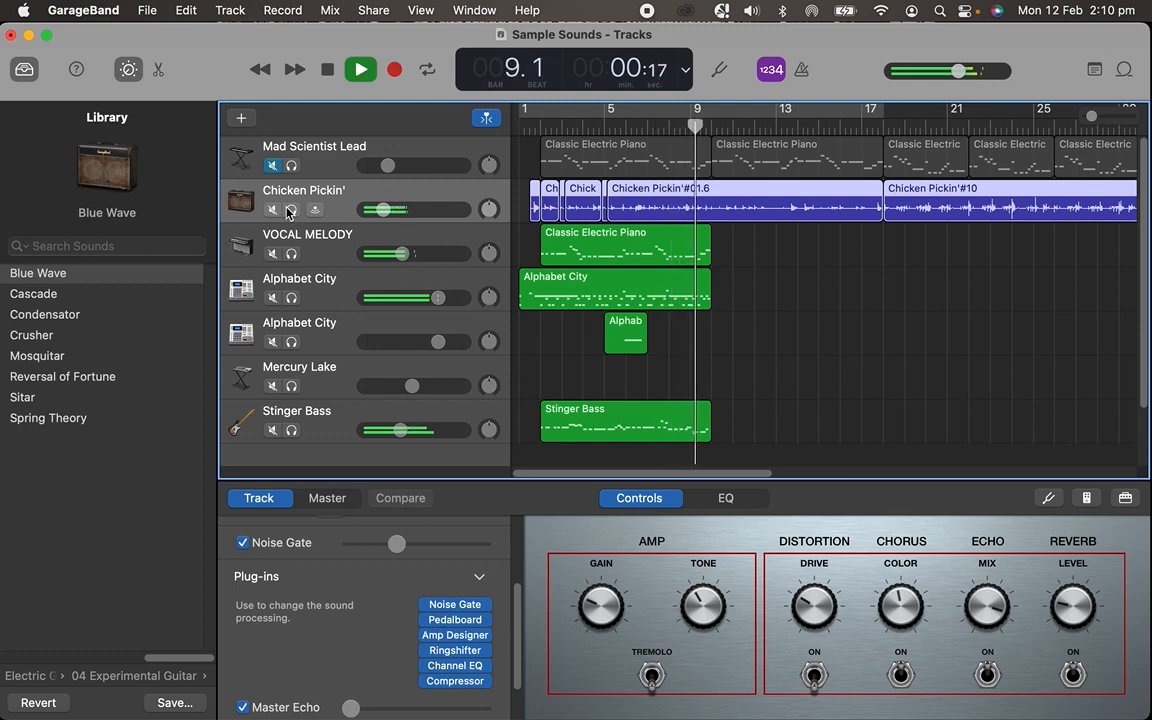
key(space)
key(Return)
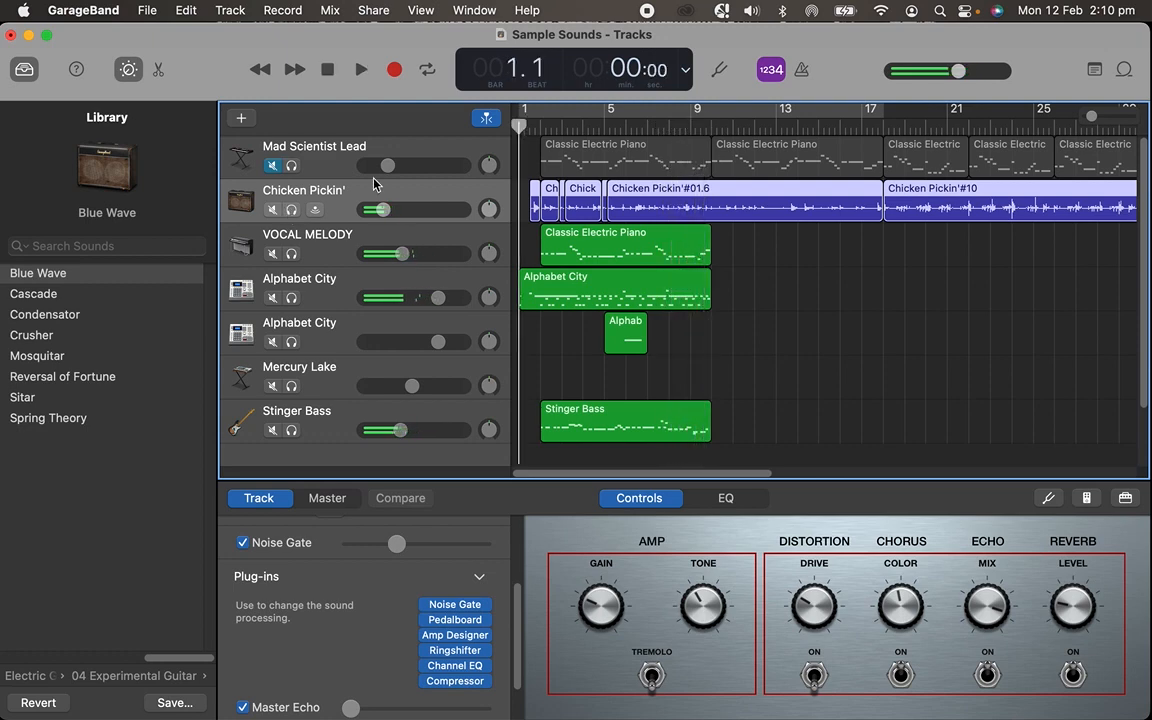
click(291, 254)
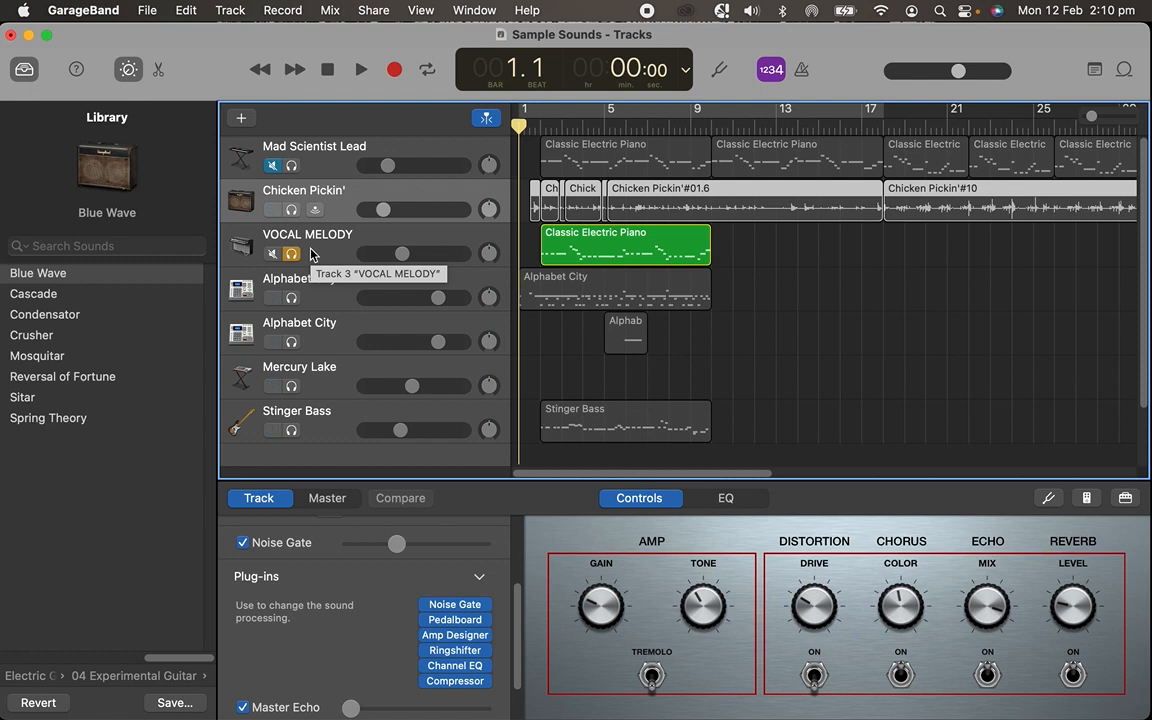
Solo Mercury Lake and the lower Alphabet City track too, and check the sounds of Mercury Lake, VOCAL MELODY and the upper Alphabet City.
click(291, 386)
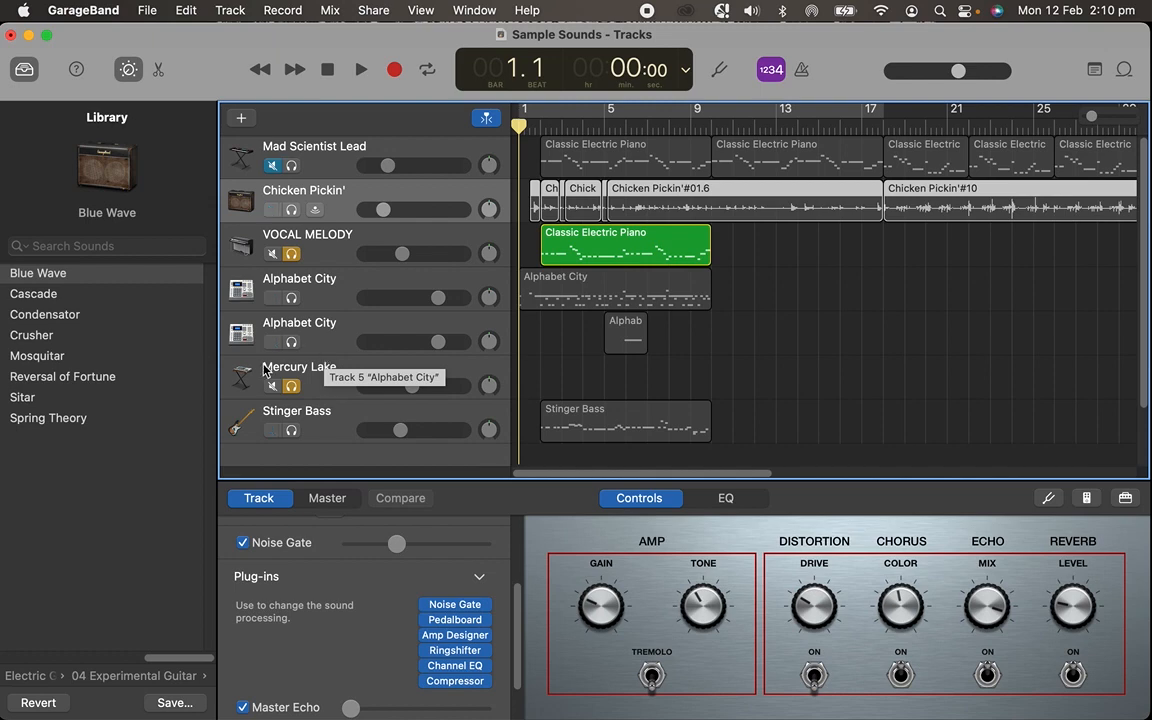
click(284, 342)
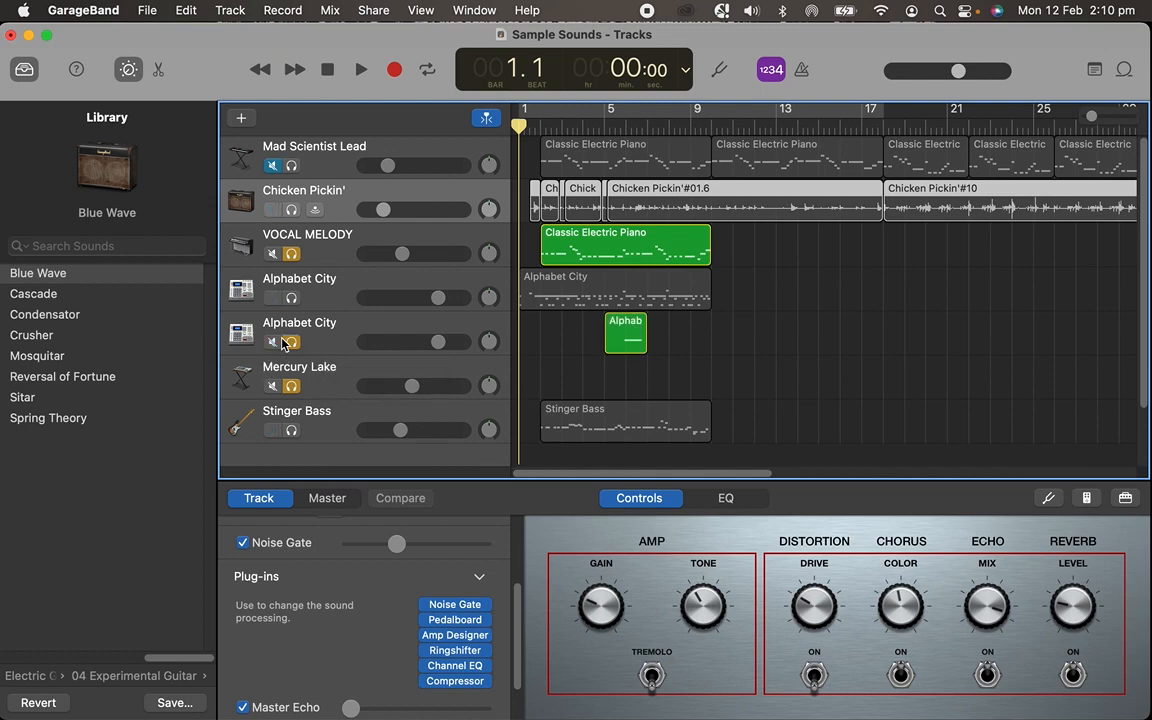
click(320, 383)
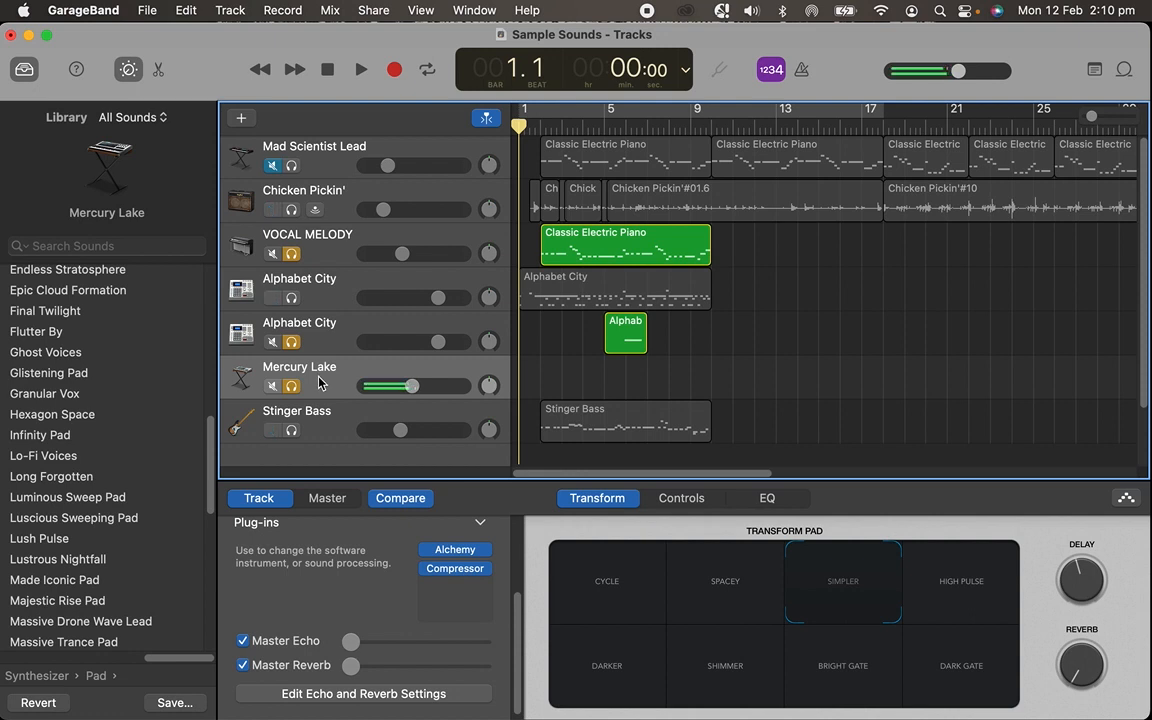
click(316, 256)
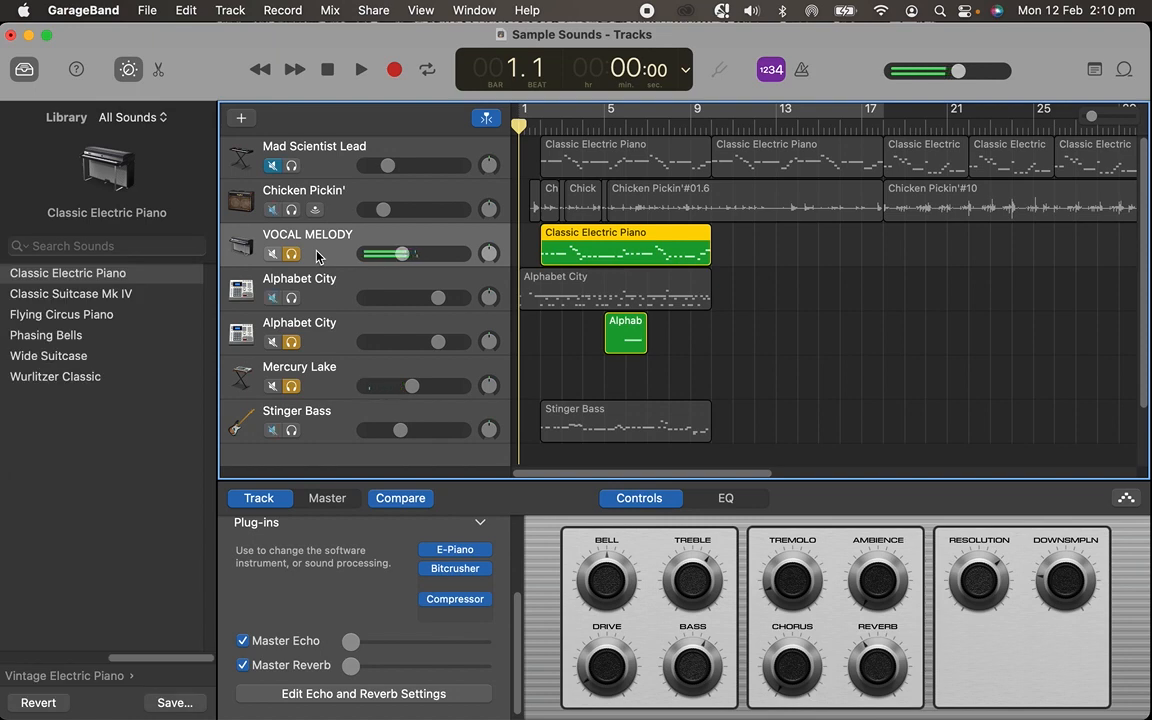
click(323, 300)
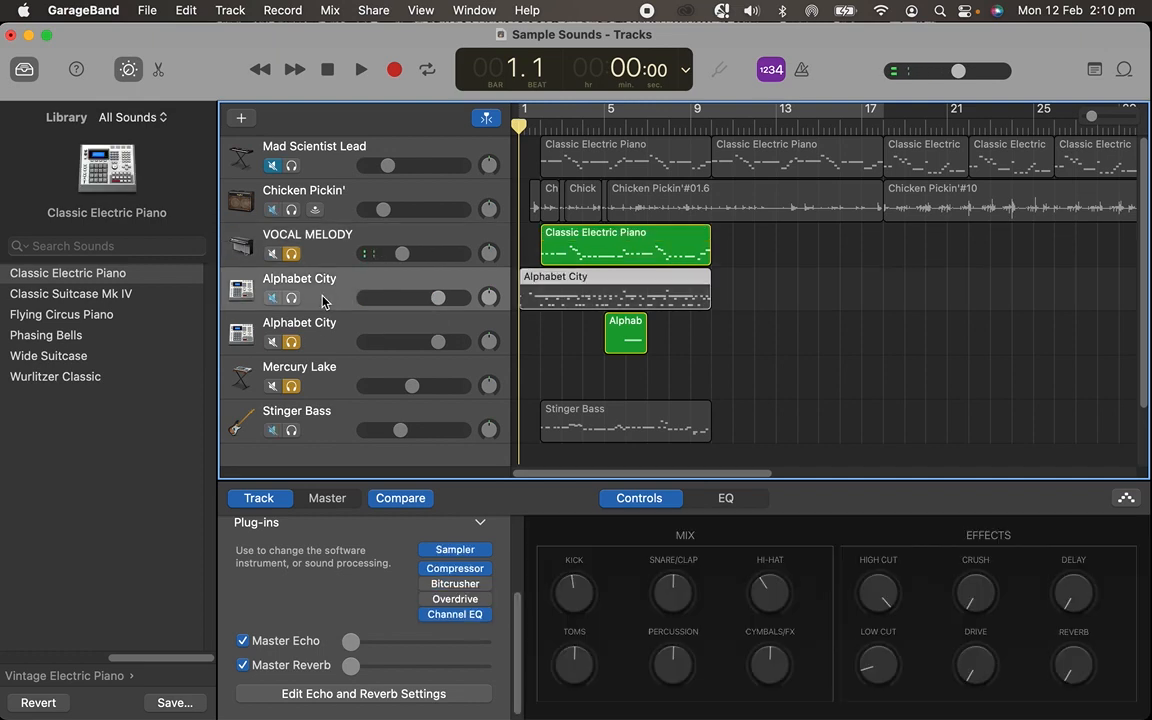
Record a part on the Mercury Lake track from bar 1 to past bar 9, and return the playhead to bar 1.
click(336, 382)
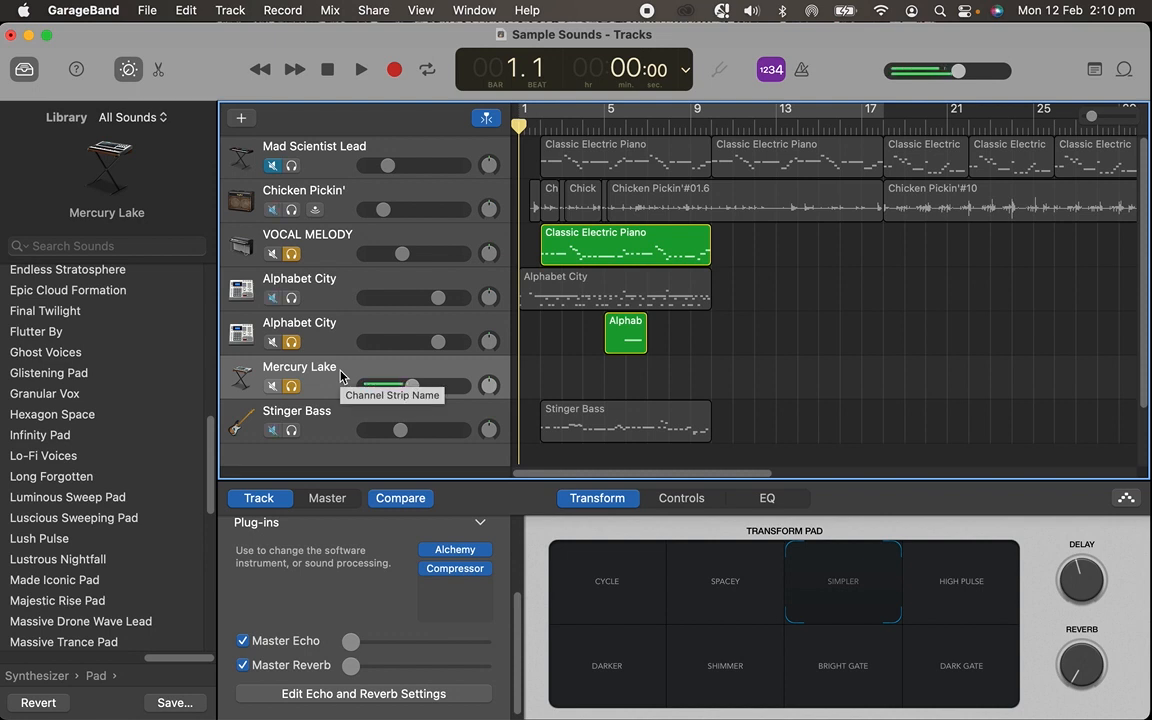
click(394, 69)
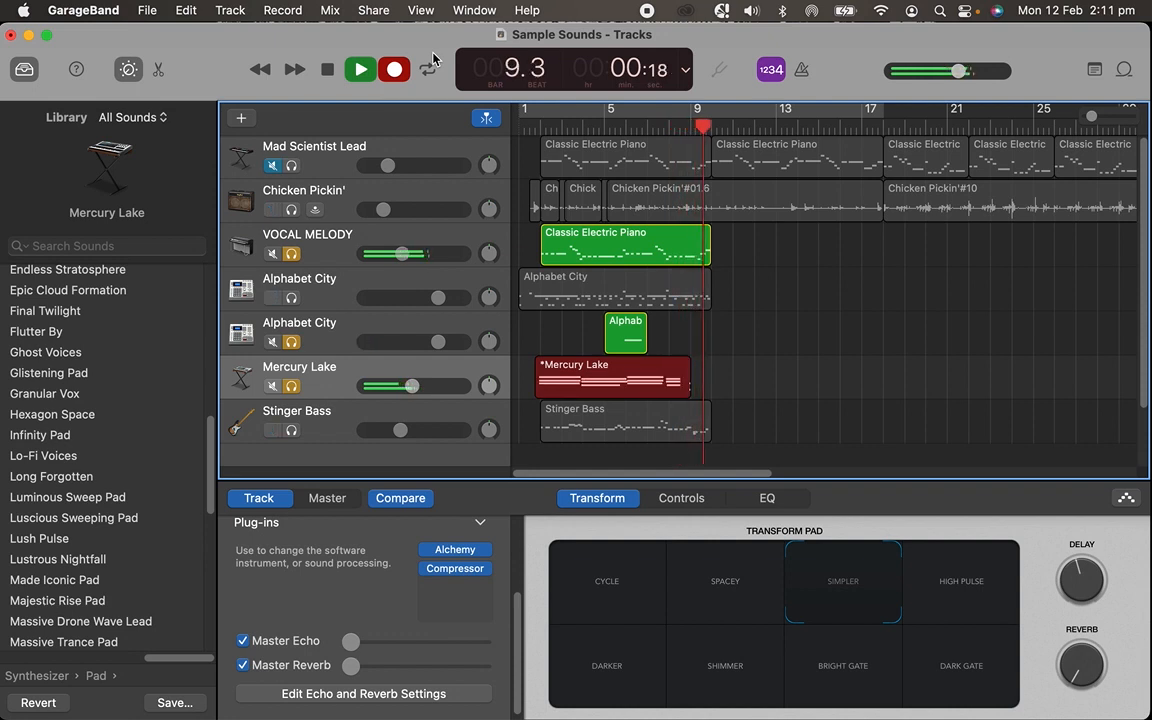
key(space)
key(Return)
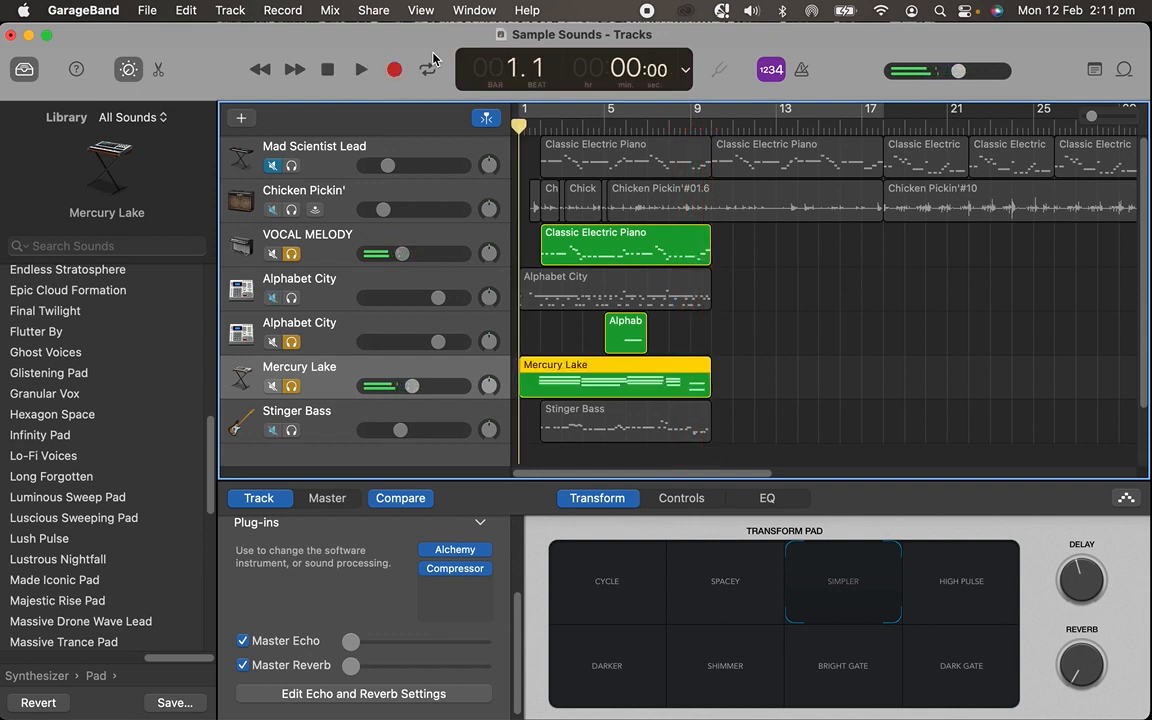
Quantise the newly recorded Mercury Lake region.
right_click(615, 380)
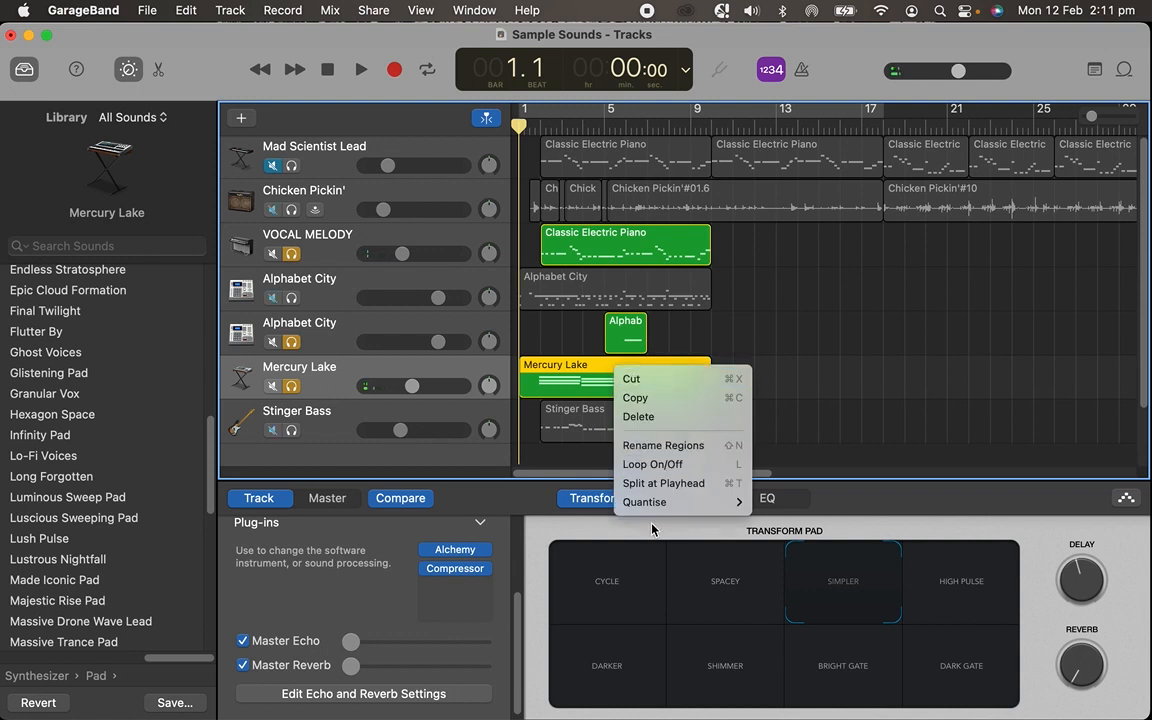
mouse_move(700, 502)
click(848, 606)
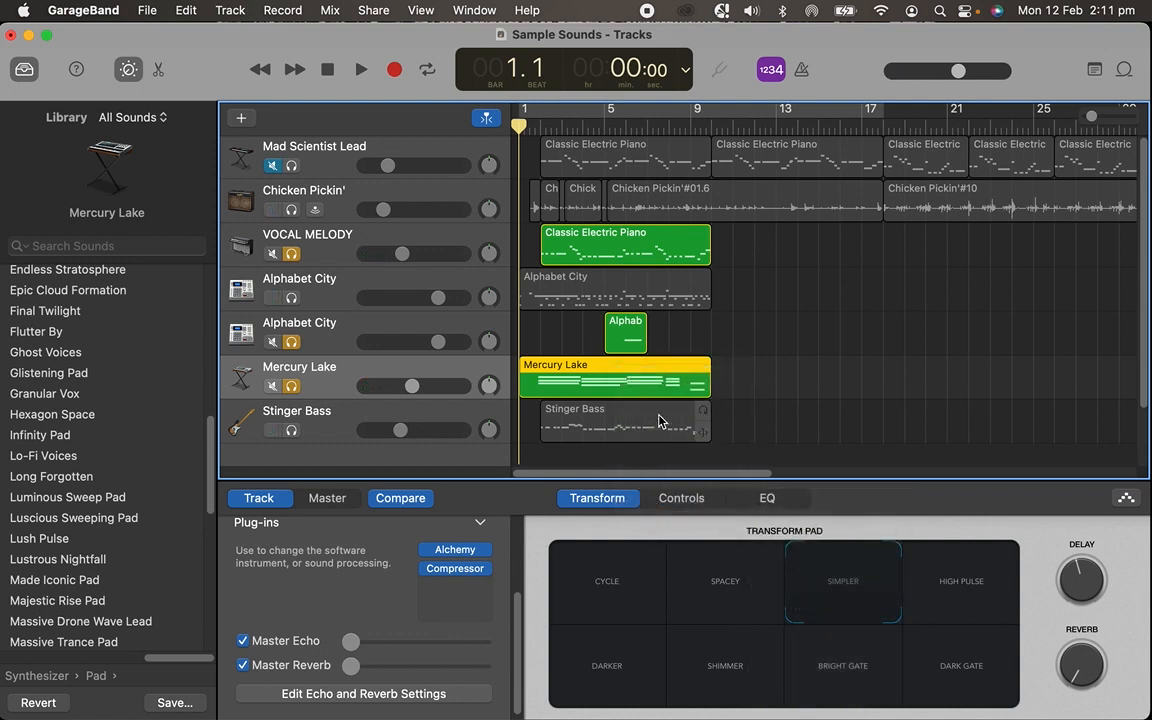
Solo Stinger Bass and play the soloed tracks from bar 1, first without and then with VOCAL MELODY, and return to bar 1.
click(291, 430)
click(291, 253)
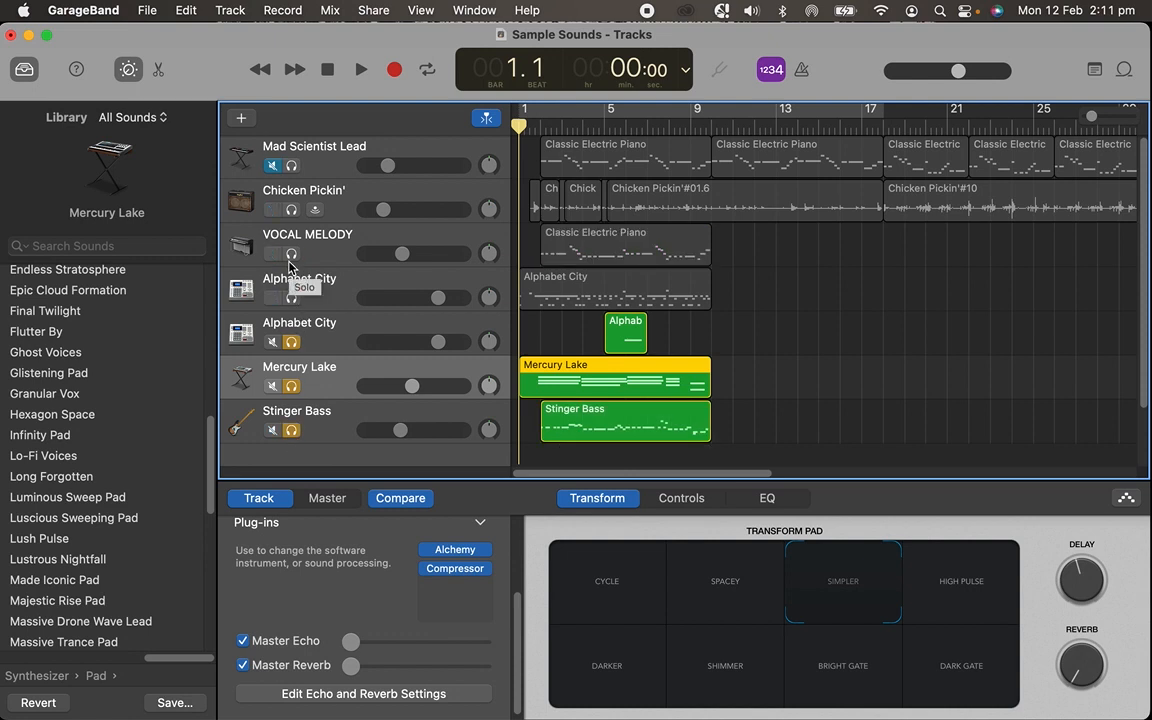
key(space)
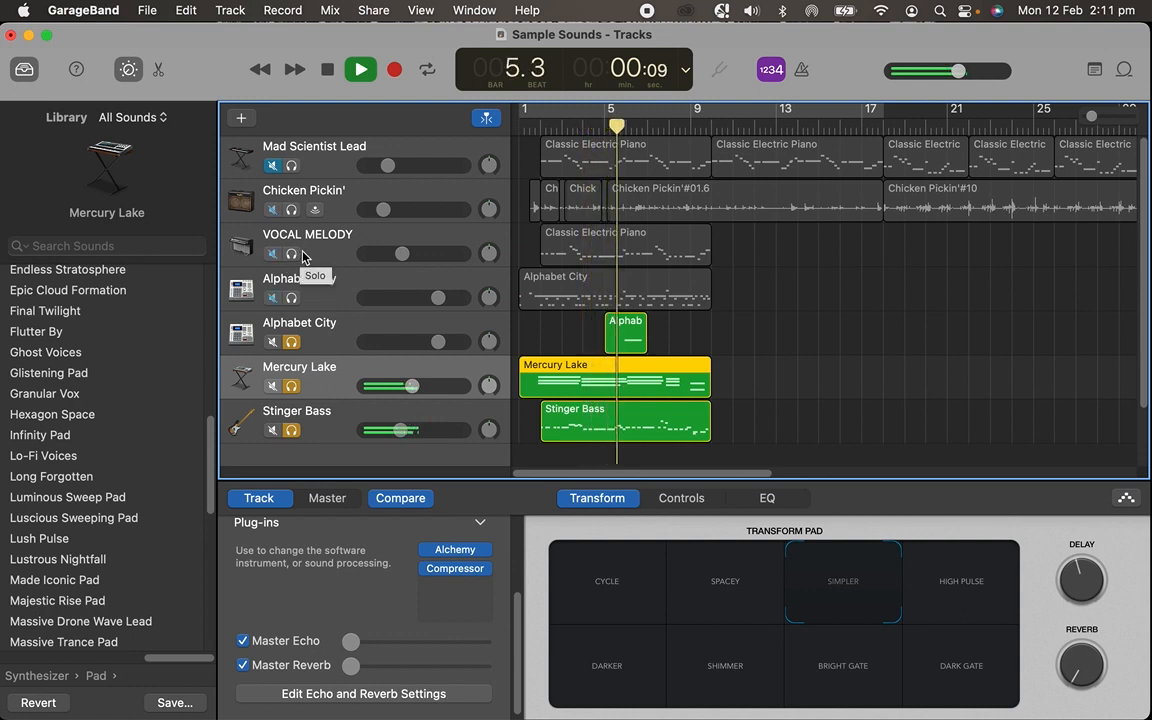
click(292, 254)
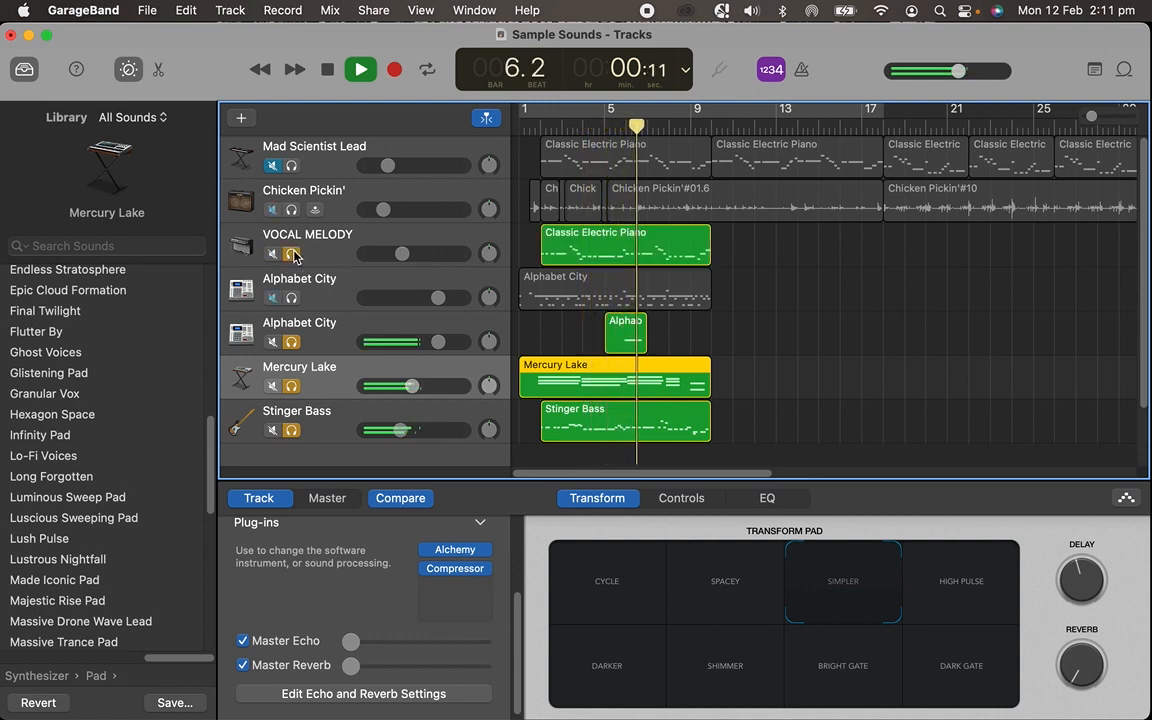
key(space)
key(Return)
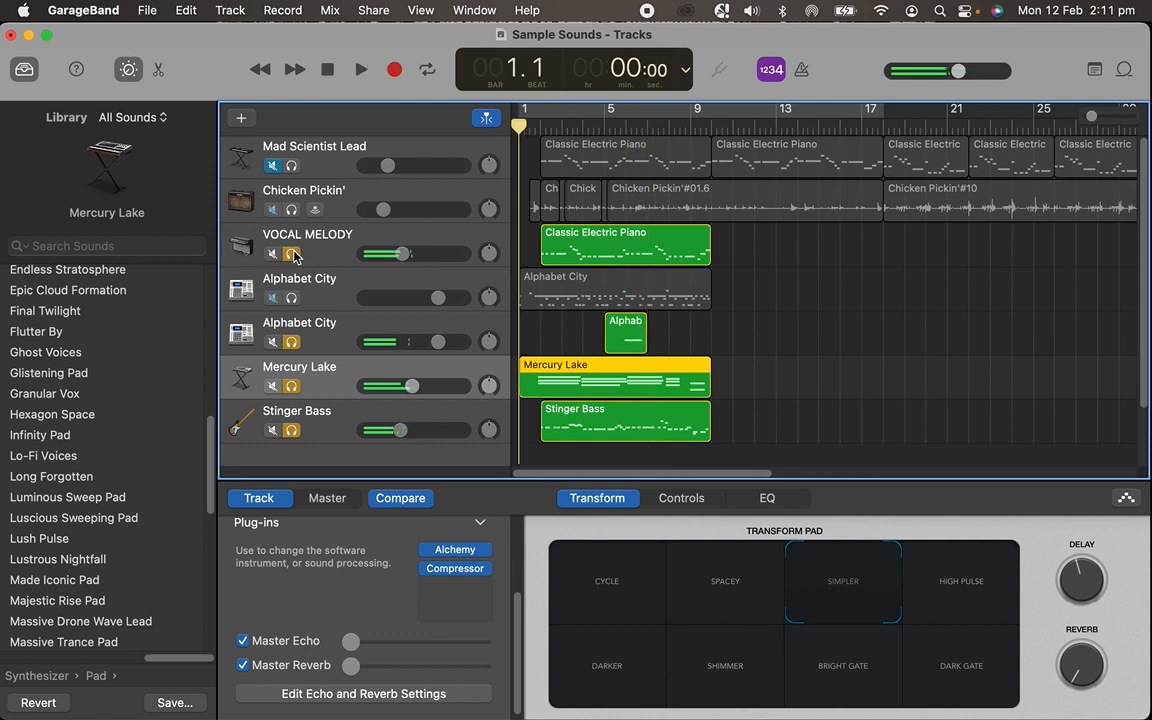
Turn solo off on VOCAL MELODY, the lower Alphabet City, Mercury Lake and Stinger Bass.
click(292, 254)
click(292, 342)
click(292, 386)
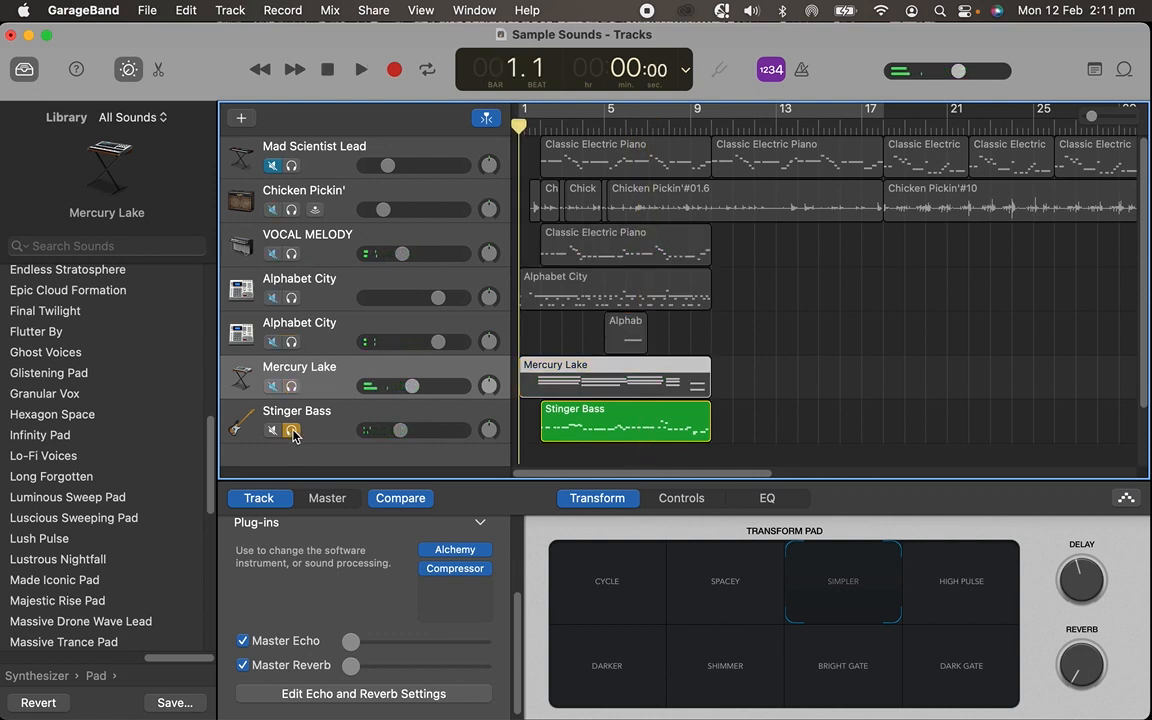
click(292, 430)
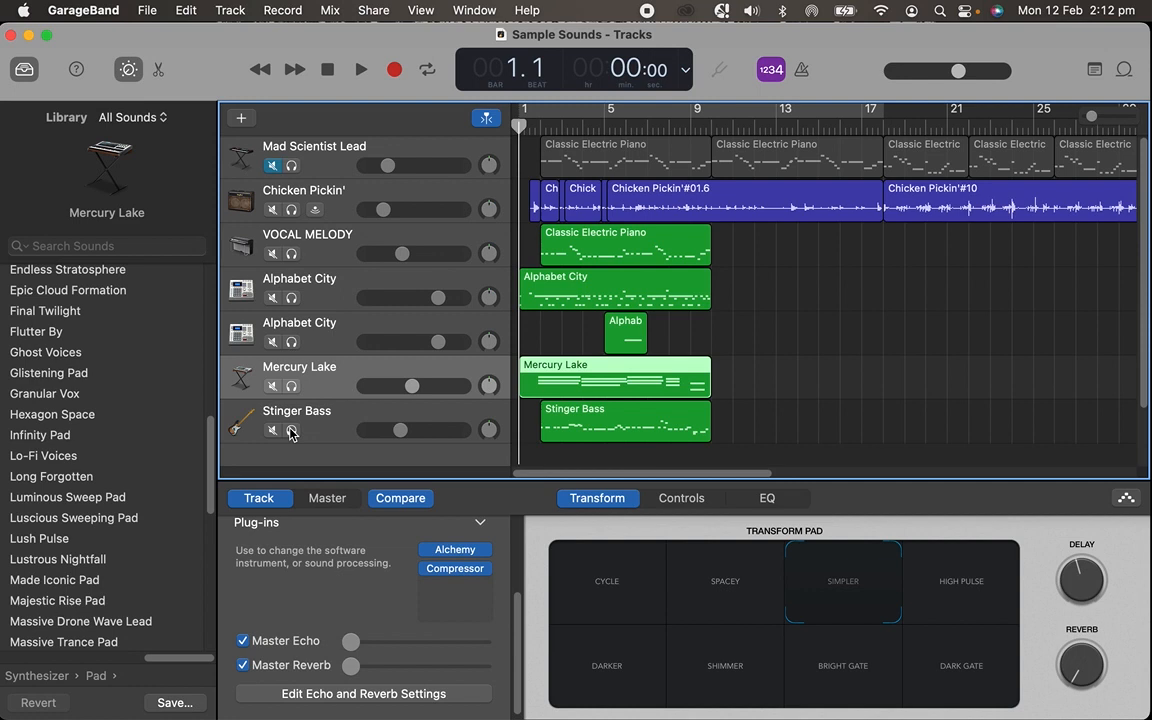
Solo VOCAL MELODY briefly and turn its solo off again.
click(291, 253)
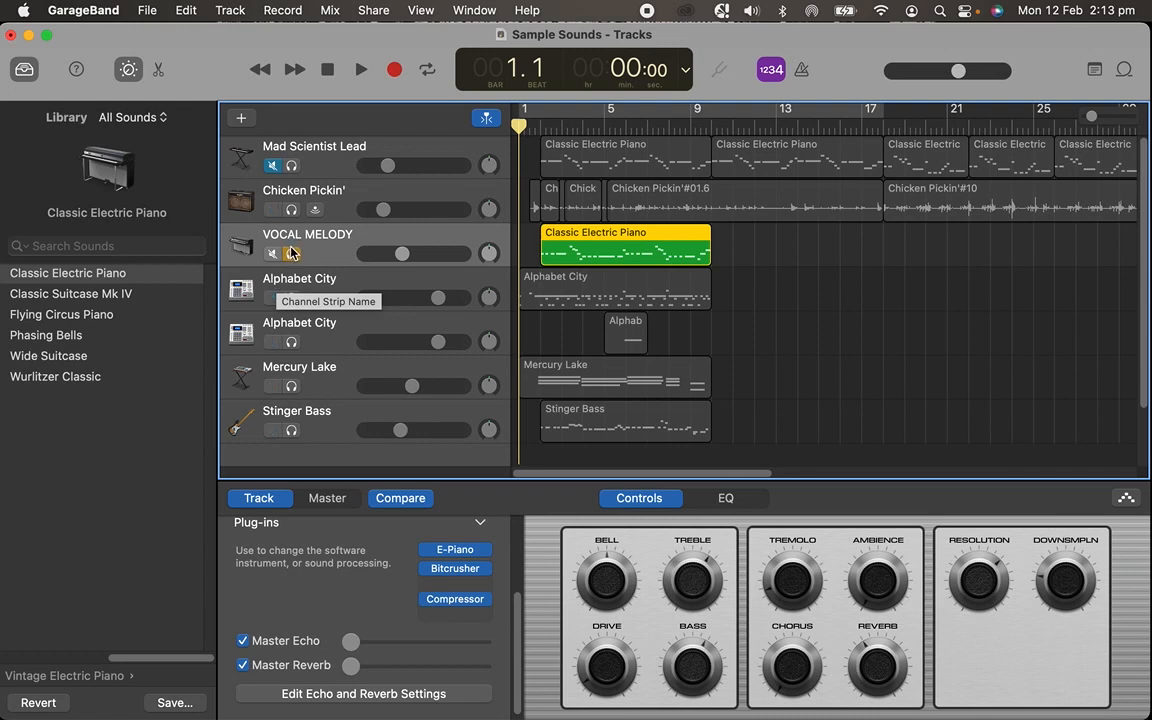
click(290, 253)
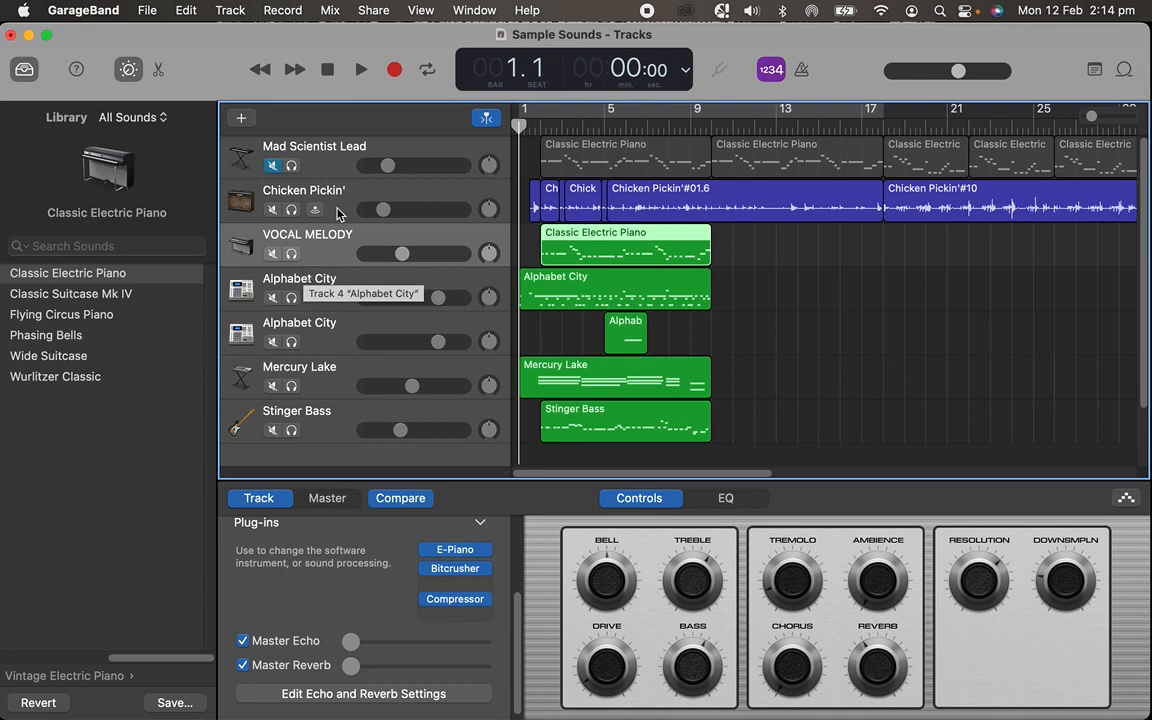
Switch to QuickTime Player and stop the audio recording.
mouse_move(540, 700)
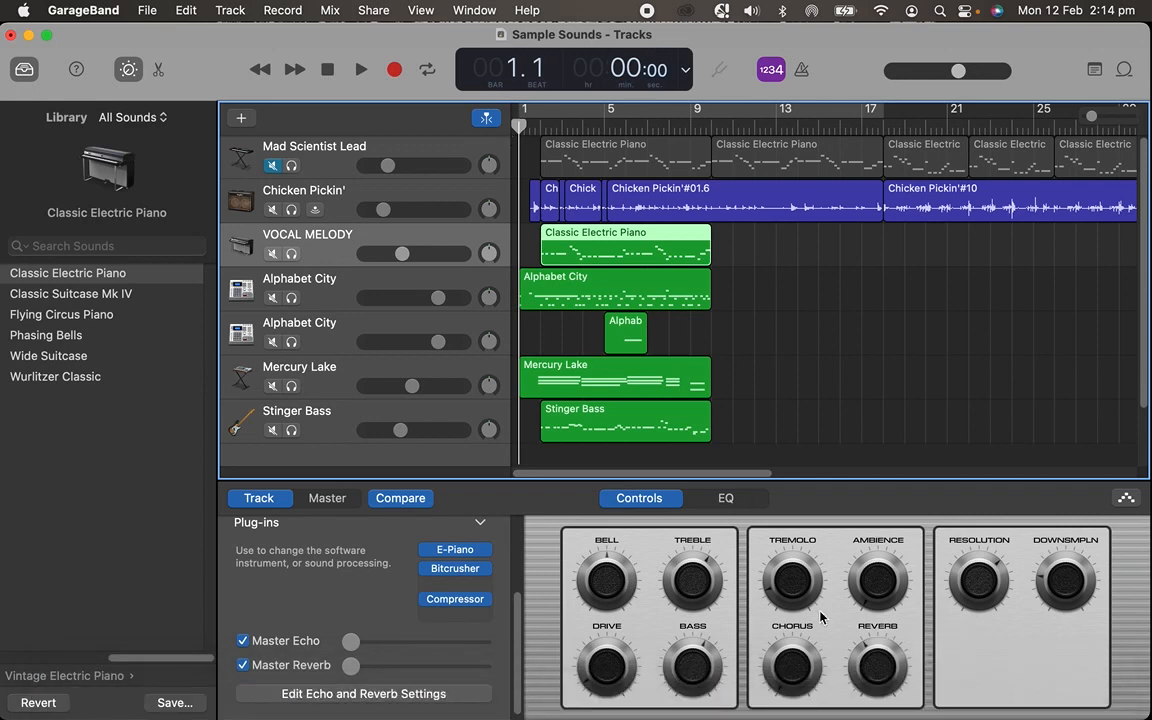
click(958, 690)
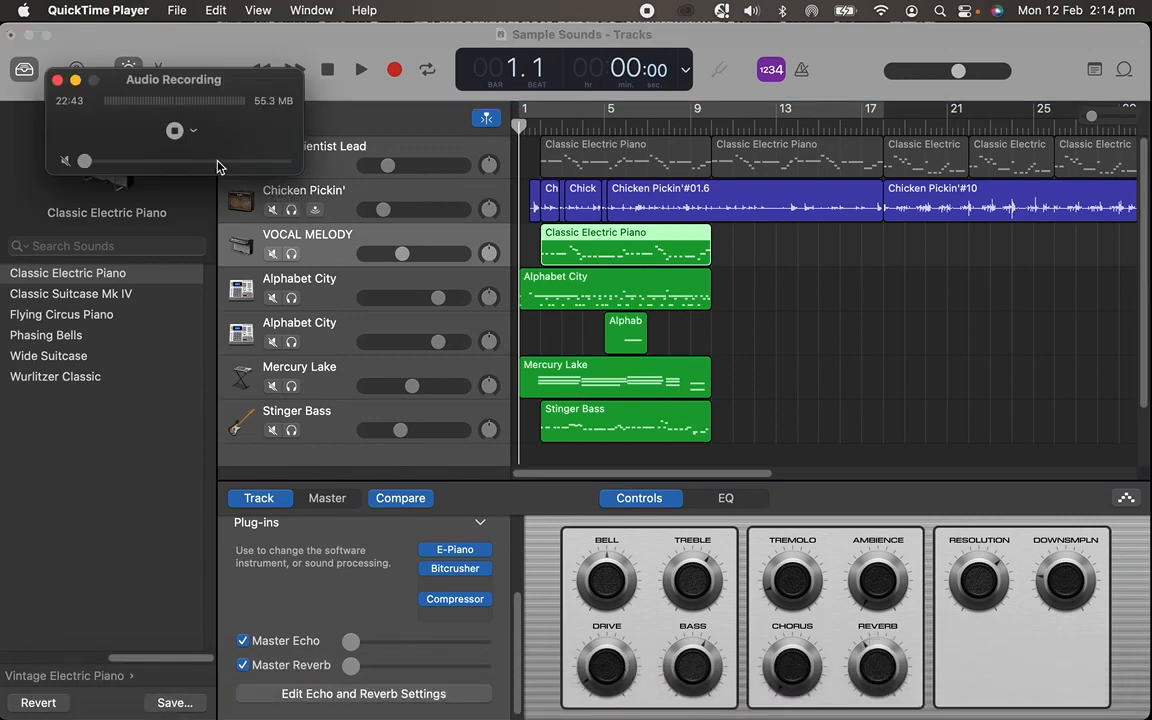
click(175, 132)
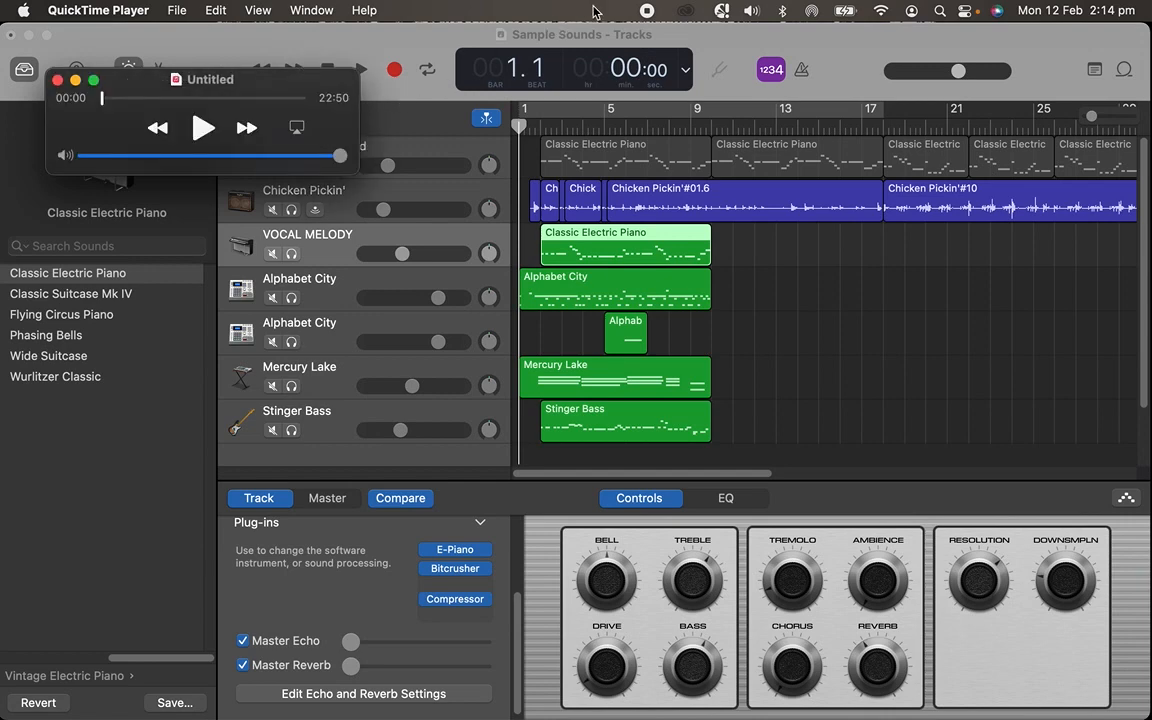